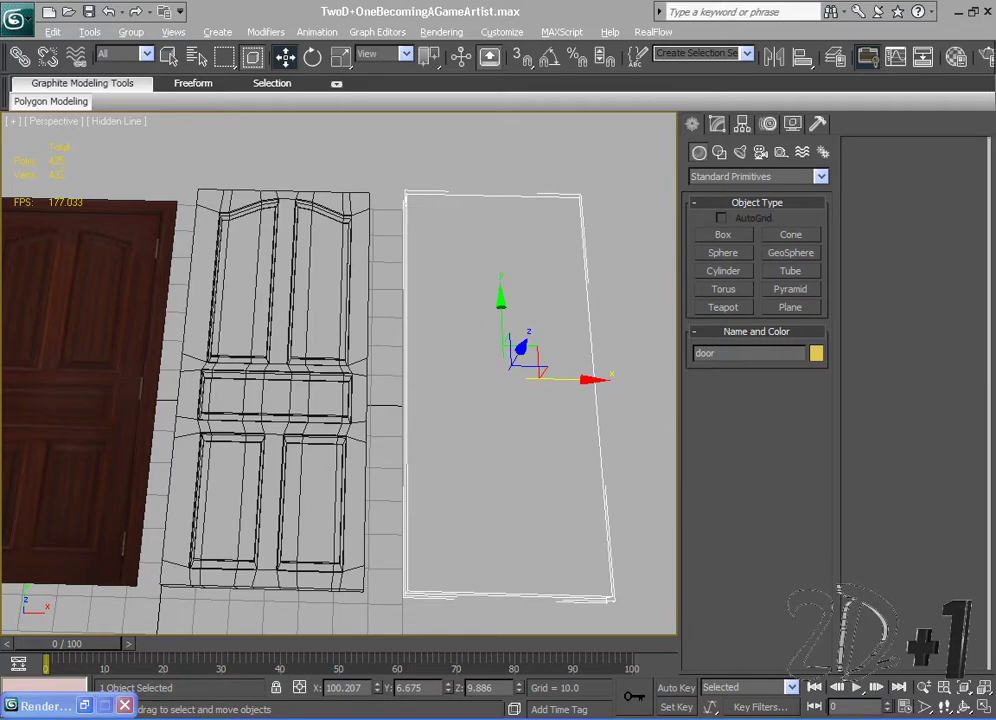
Step: Examine the wooden door reference image, the high-poly door and the plain low-poly door side by side
scroll(302, 354, "down", 3)
middle_click_drag(302, 354, 385, 338, "alt")
scroll(416, 333, "up", 6)
scroll(385, 338, "down", 6)
middle_click_drag(333, 310, 363, 330)
scroll(363, 331, "up", 3)
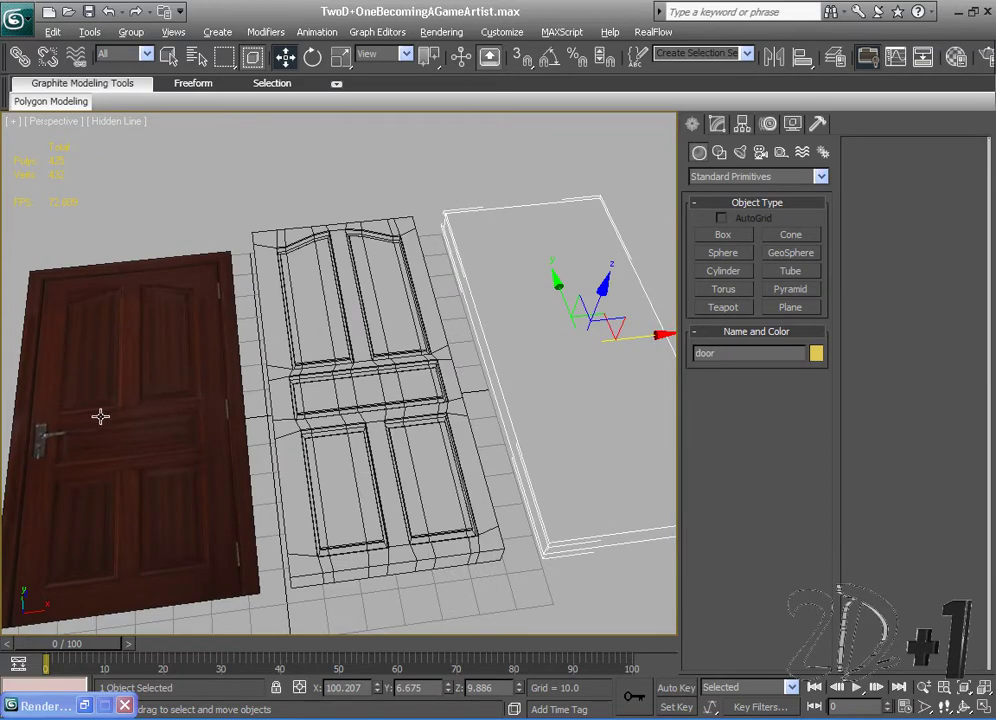
middle_click_drag(209, 229, 260, 316, "alt")
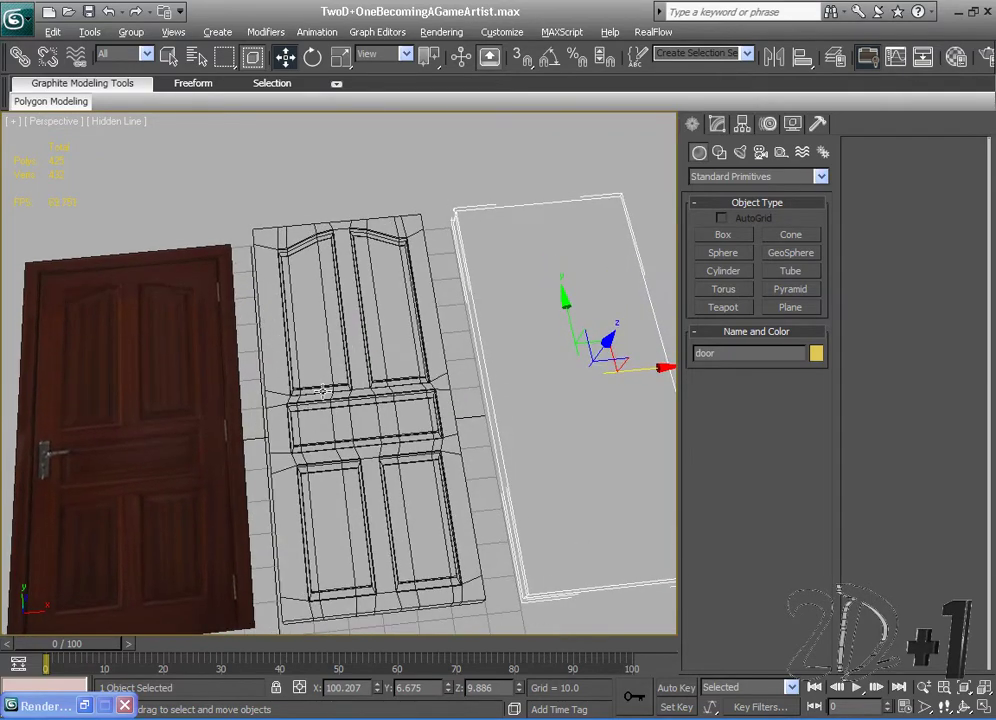
middle_click_drag(404, 303, 375, 407, "alt")
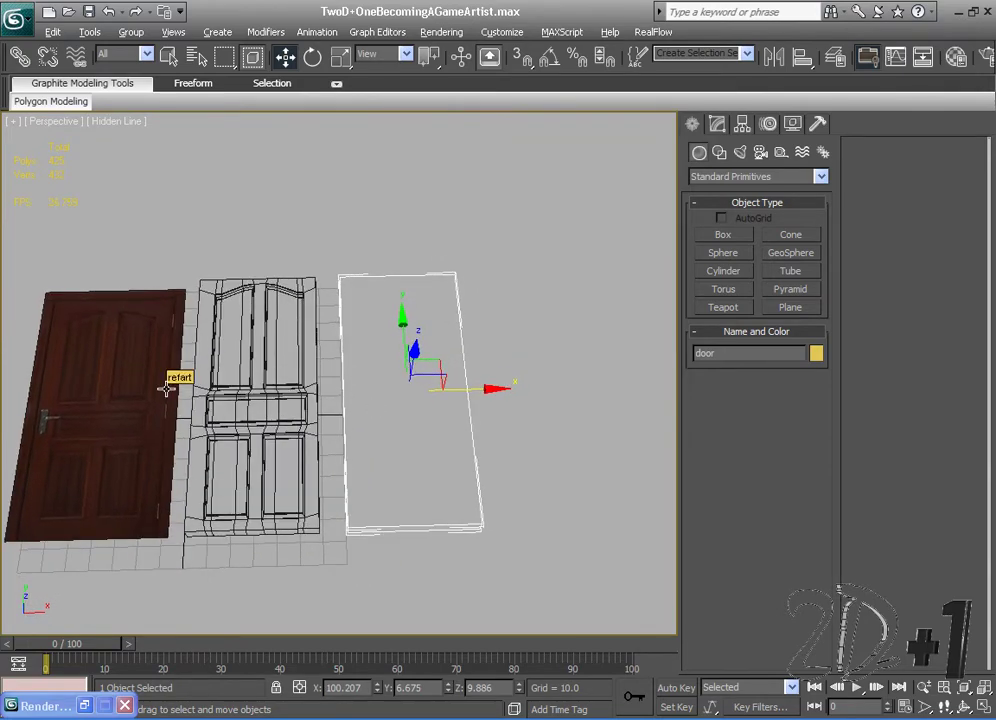
scroll(367, 451, "up", 5)
middle_click_drag(367, 451, 326, 432)
scroll(266, 437, "down", 2)
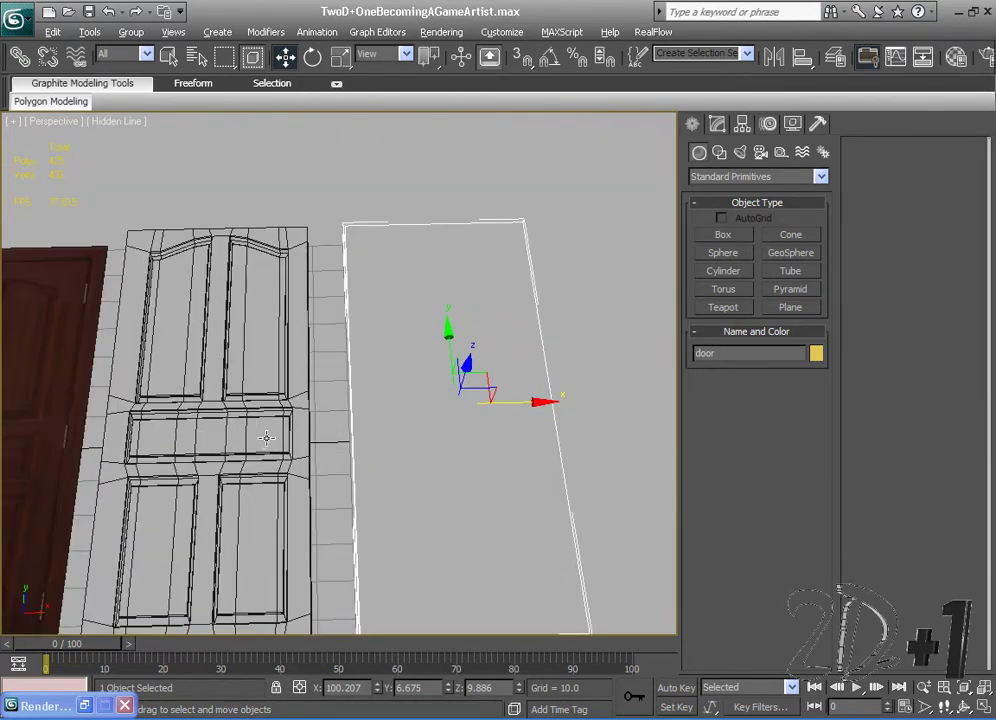
scroll(437, 384, "down", 4)
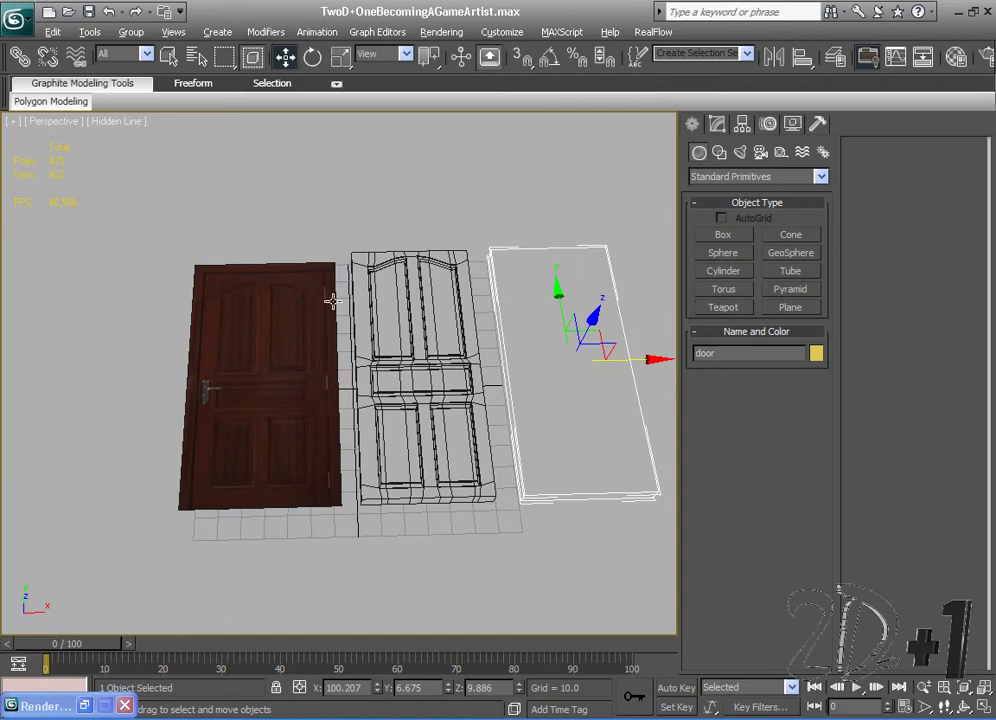
scroll(345, 338, "up", 4)
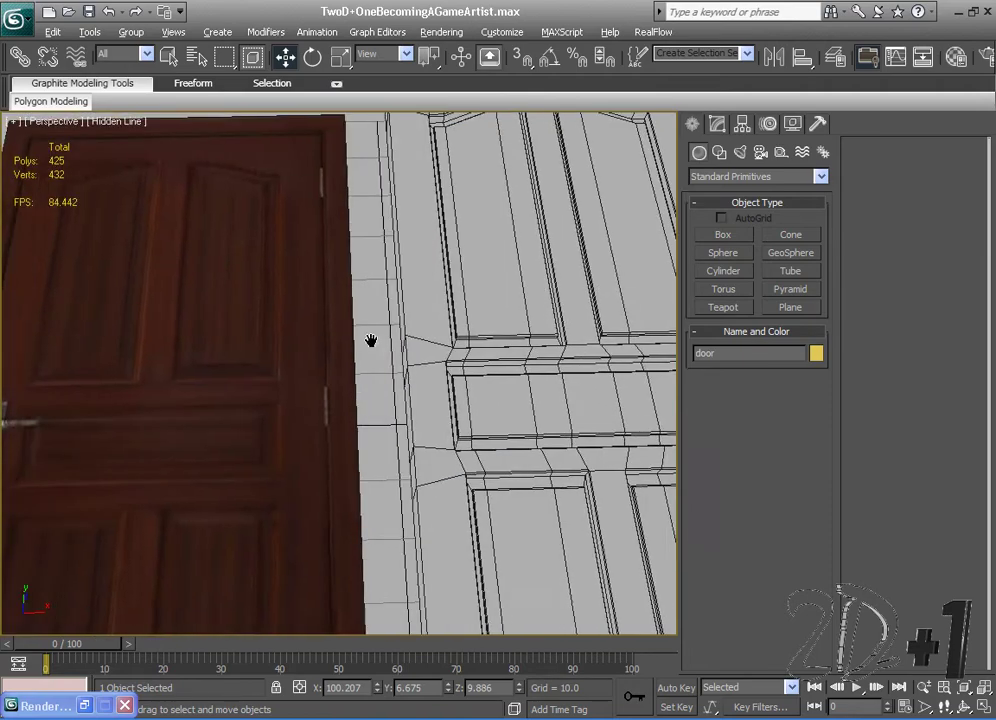
scroll(367, 340, "down", 4)
scroll(367, 340, "up", 3)
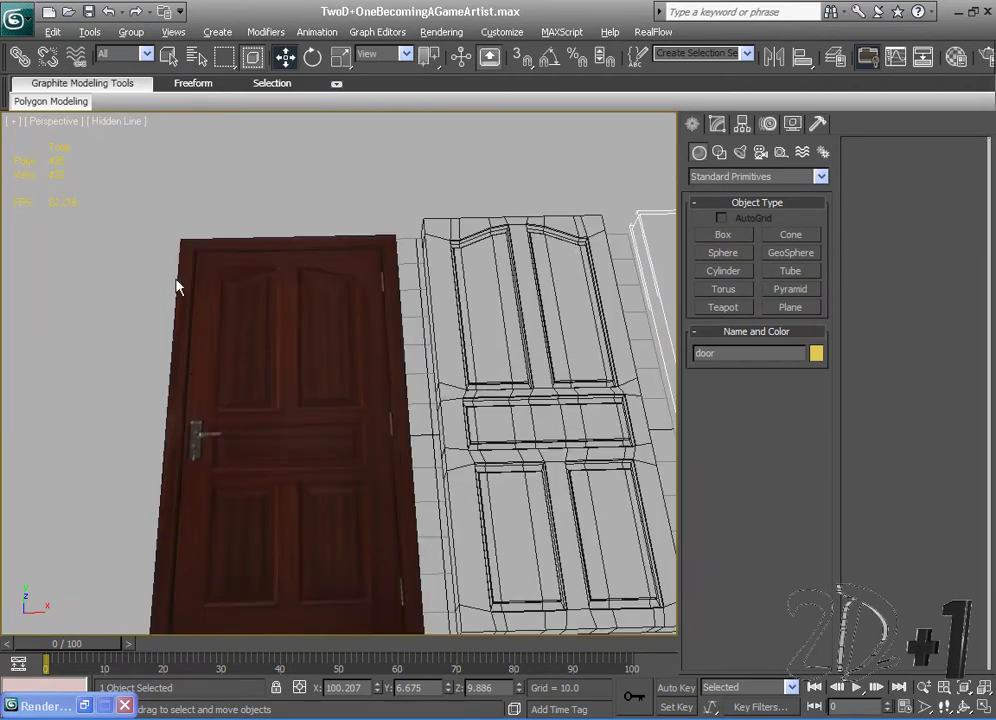
scroll(430, 400, "down", 3)
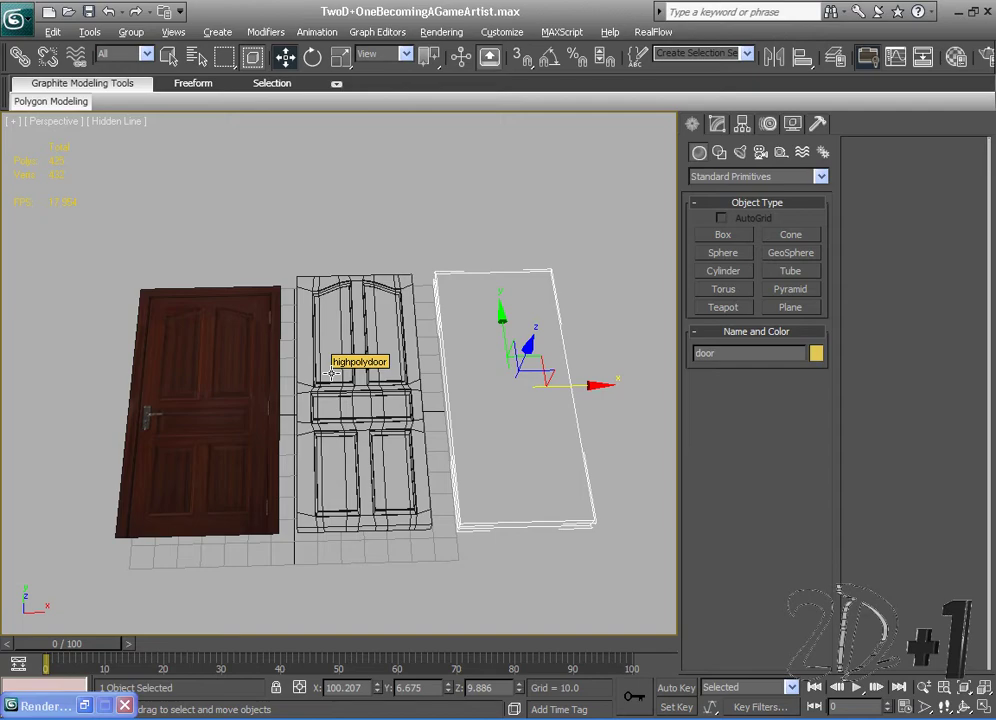
Step: Compare the panel details of the high-poly door with the door reference image
middle_click_drag(202, 429, 361, 342)
scroll(289, 411, "up", 5)
scroll(289, 411, "down", 3)
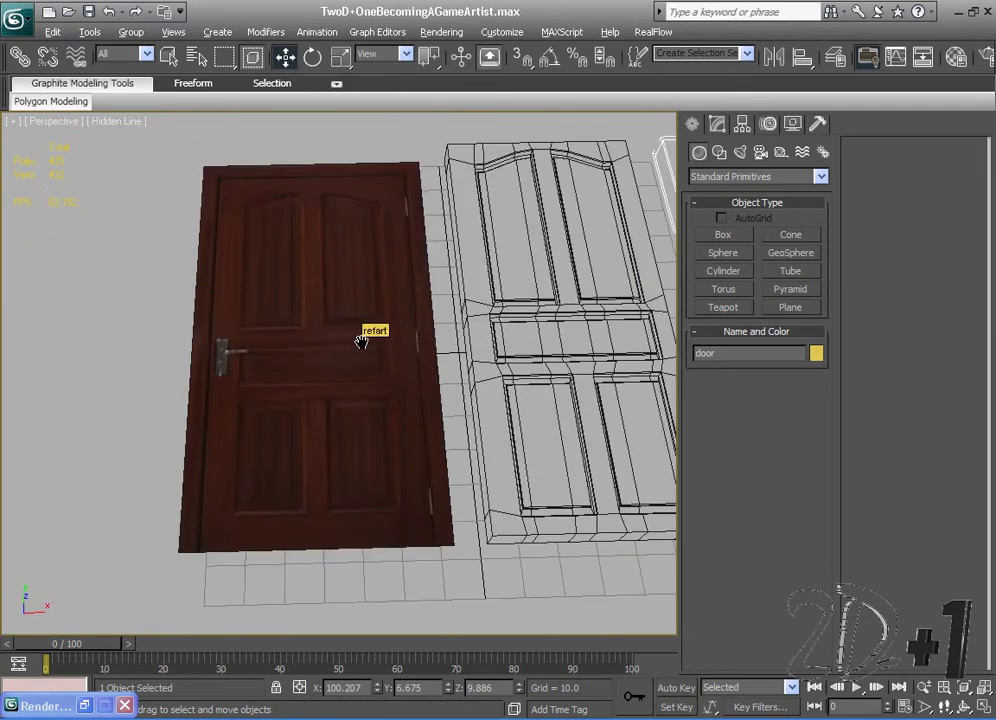
scroll(361, 342, "down", 3)
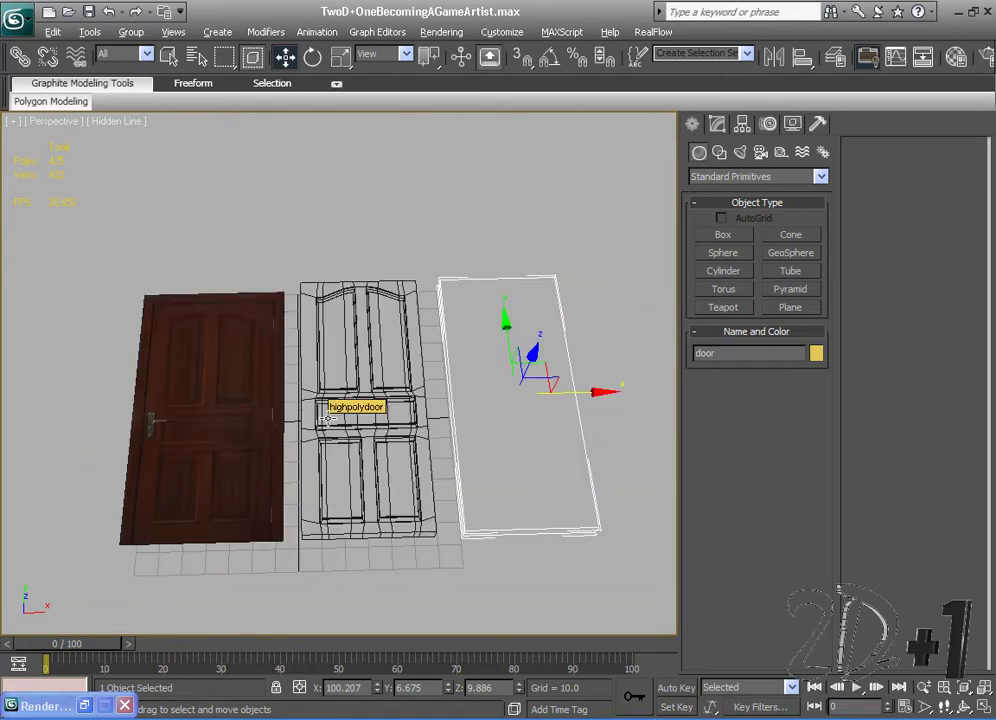
middle_click_drag(325, 416, 333, 425)
scroll(350, 415, "up", 3)
scroll(329, 262, "up", 2)
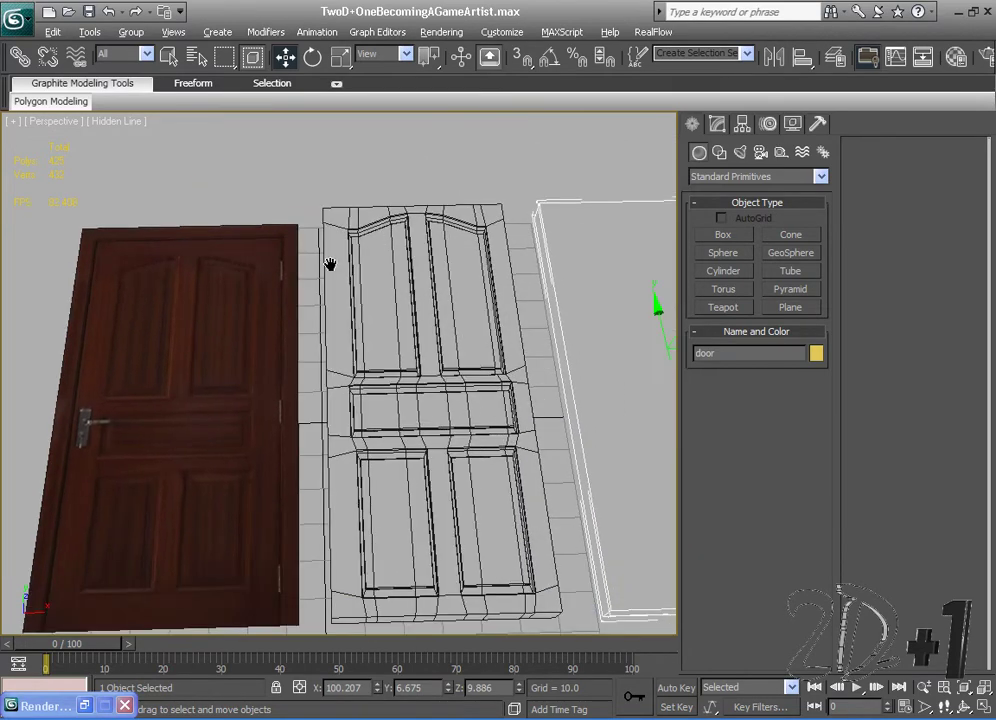
scroll(311, 471, "down", 3)
scroll(345, 433, "up", 3)
scroll(400, 441, "down", 1)
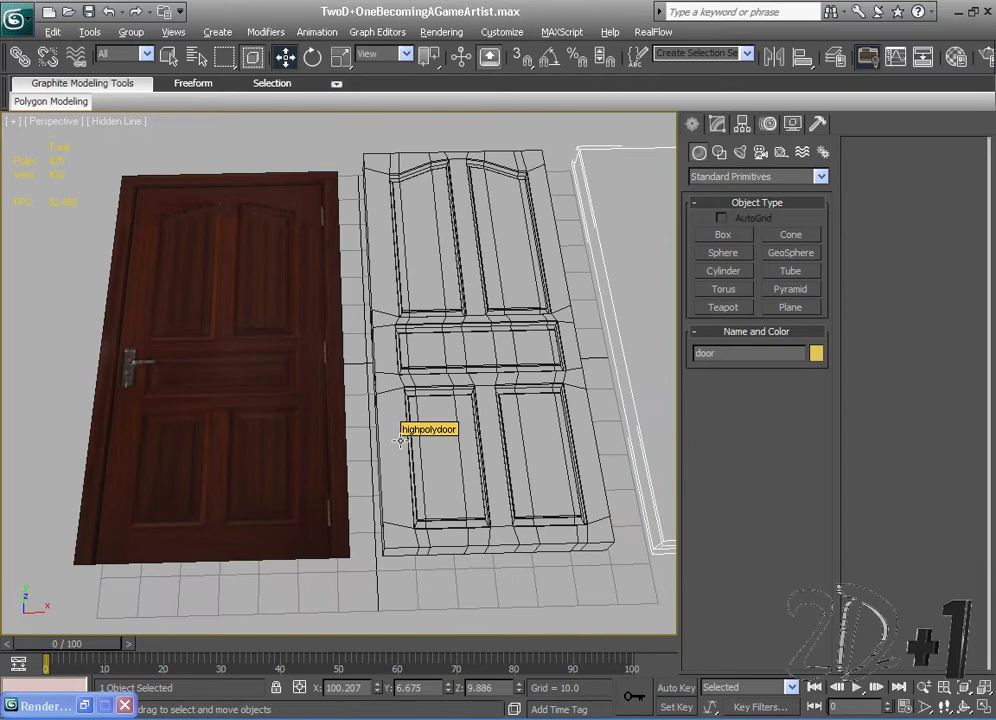
scroll(400, 441, "up", 3)
scroll(400, 441, "down", 5)
scroll(400, 441, "up", 2)
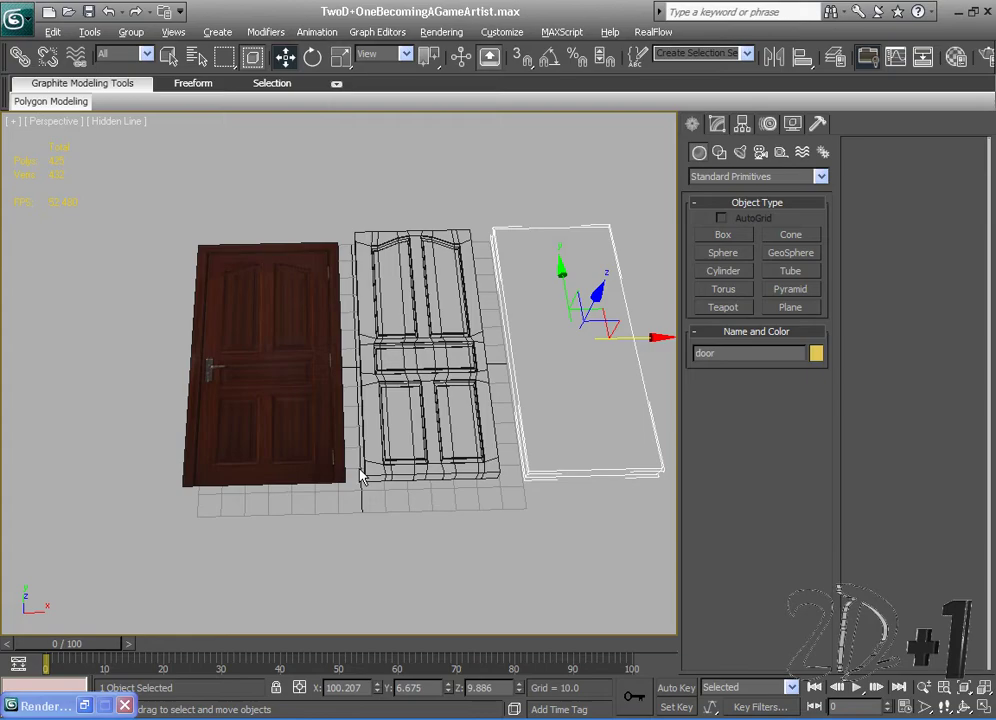
Step: Inspect the shape and edges of the plain low-poly door beside the high-poly one
middle_click_drag(402, 493, 336, 487)
scroll(340, 486, "up", 3)
middle_click_drag(472, 482, 492, 471, "alt")
middle_click_drag(492, 471, 365, 527)
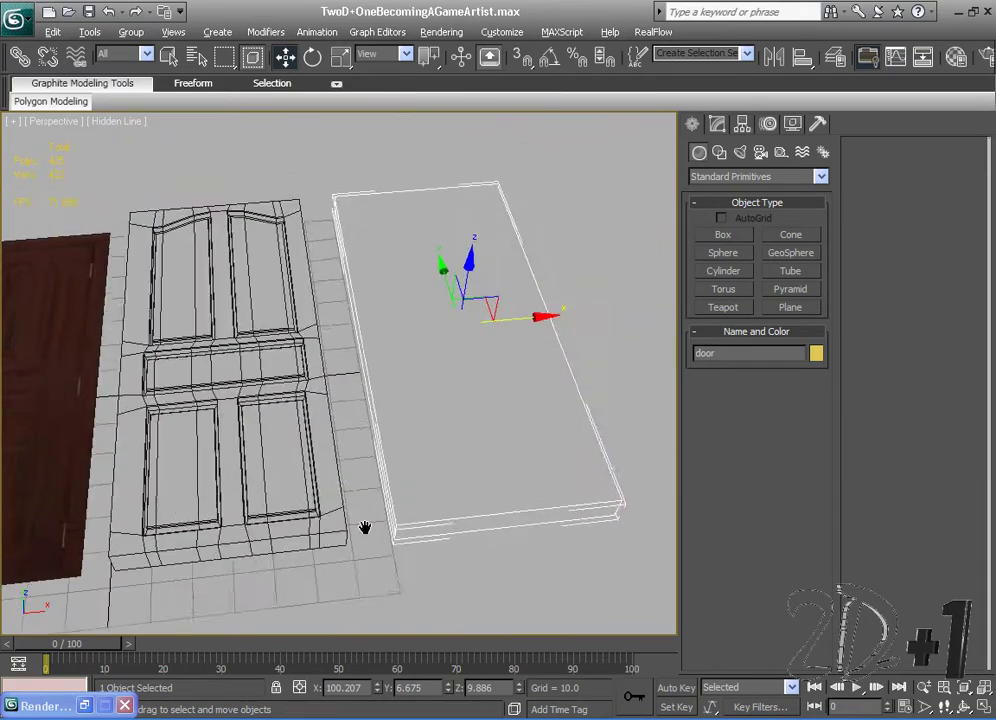
scroll(365, 527, "down", 3)
middle_click_drag(478, 352, 510, 327, "alt")
scroll(445, 360, "up", 4)
scroll(441, 378, "down", 2)
Step: Check the modifier stacks of the high-poly door and the reference image plane
left_click(719, 127)
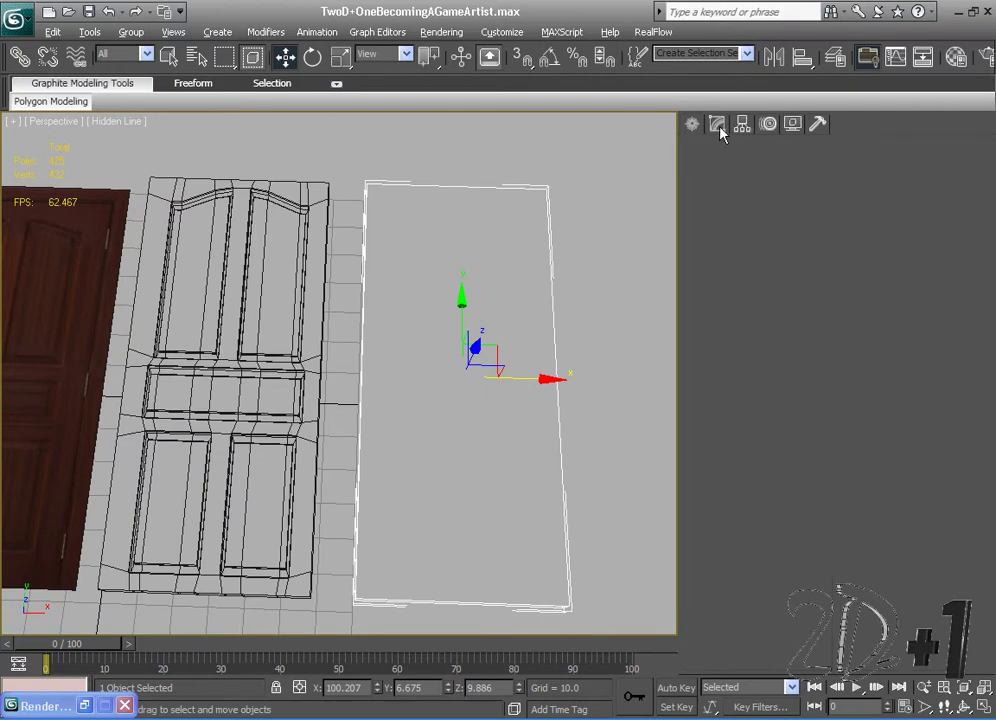
left_click(331, 266)
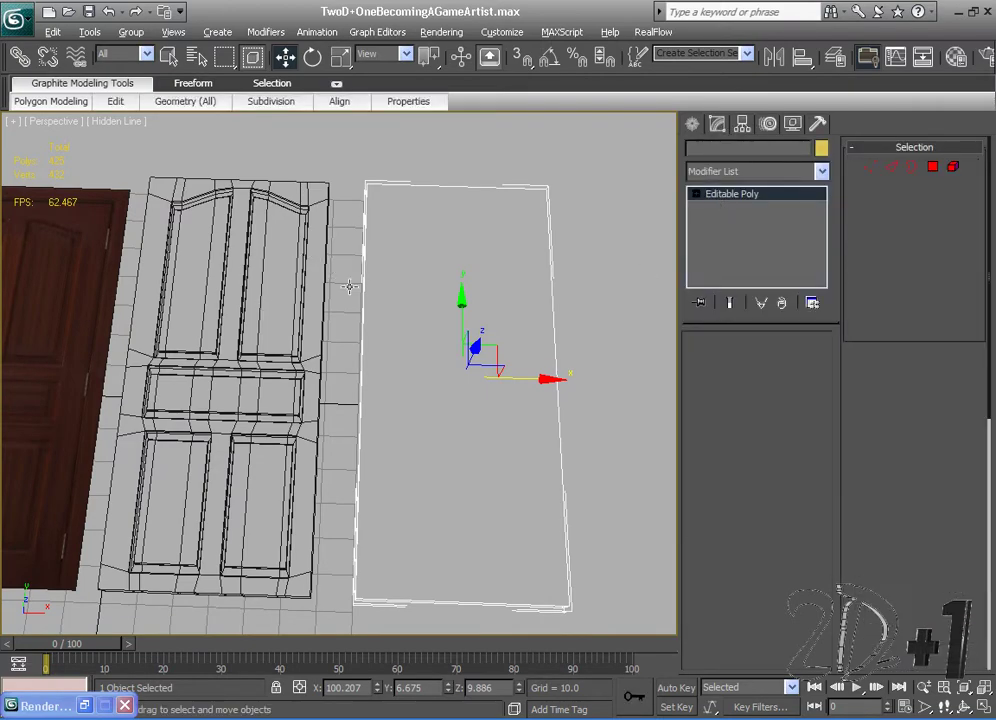
middle_click_drag(370, 286, 480, 287)
middle_click_drag(133, 325, 358, 311)
scroll(358, 311, "up", 3)
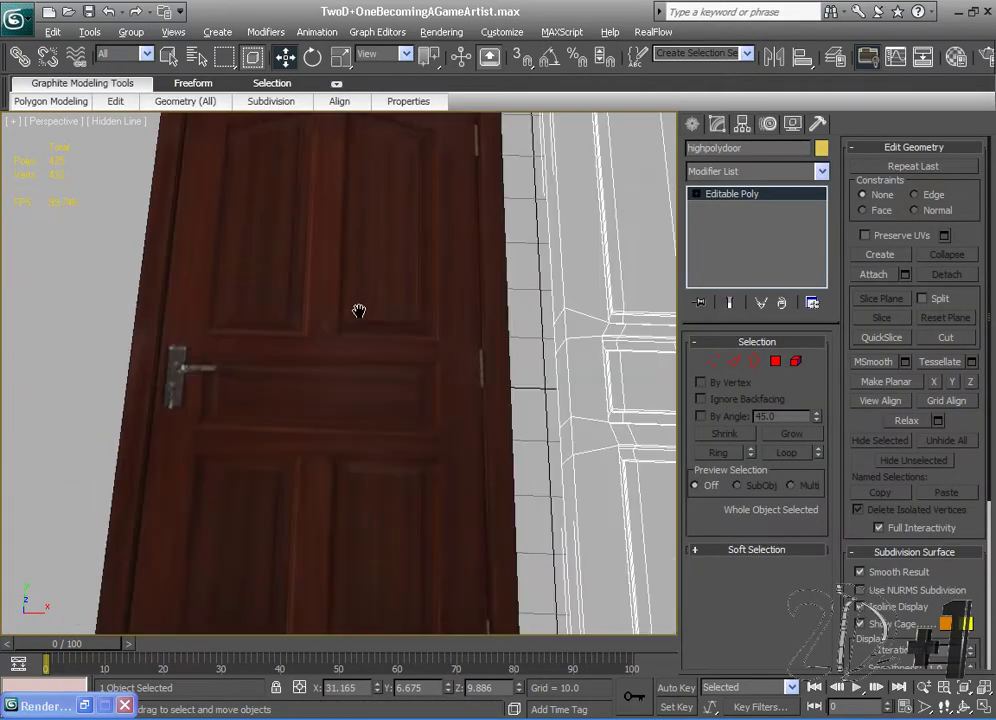
left_click(425, 322)
scroll(433, 325, "down", 3)
middle_click_drag(476, 375, 254, 378)
scroll(256, 378, "down", 3)
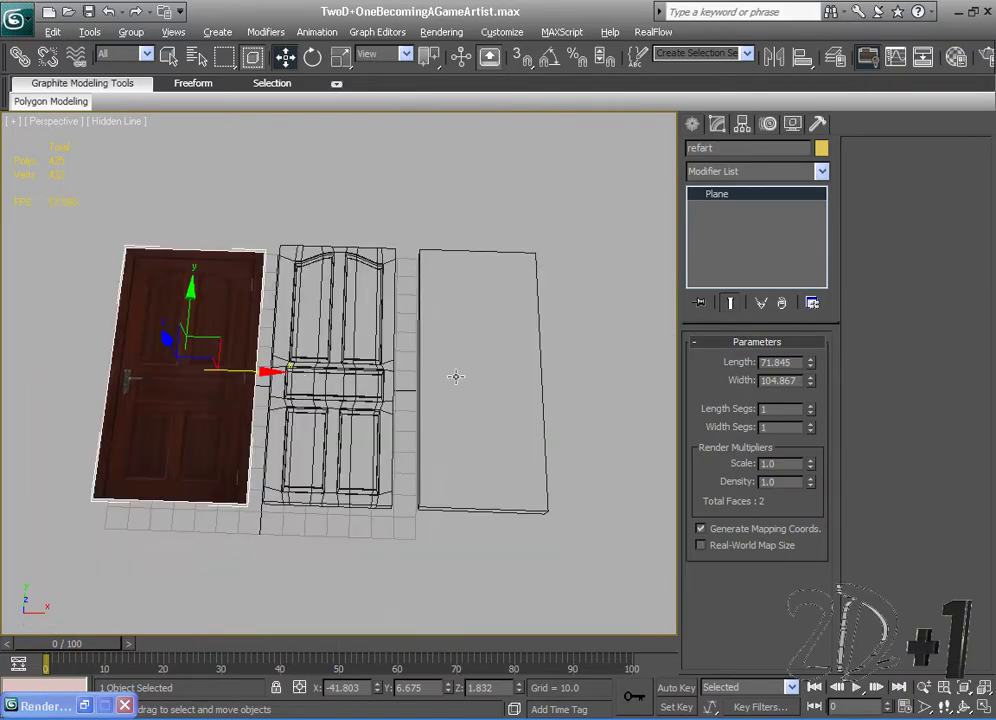
Step: Select the whole low-poly door at Element level and assign its polygons to smoothing group 1
left_click(456, 376)
middle_click_drag(560, 429, 430, 420)
middle_click_drag(392, 500, 431, 465, "alt")
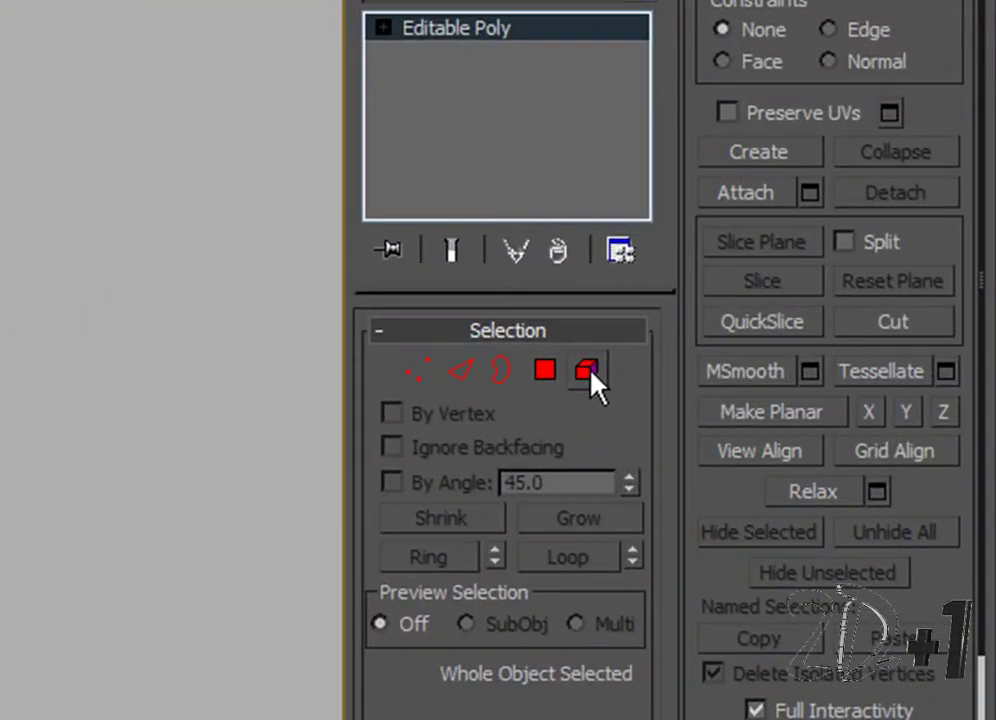
left_click(588, 372)
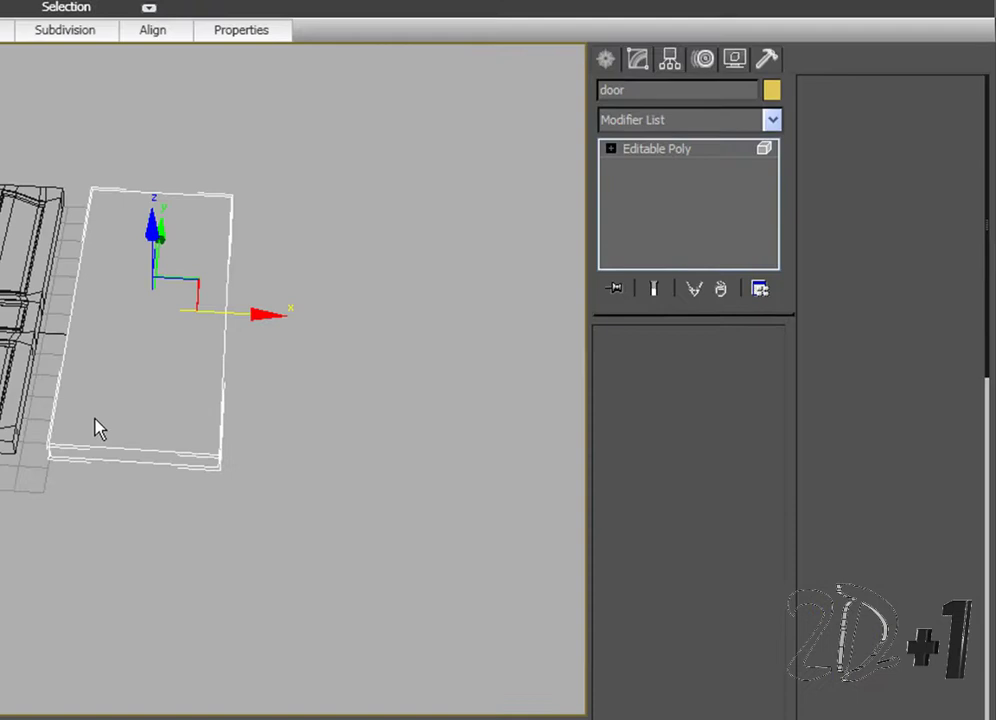
left_click(307, 400)
left_click_drag(988, 218, 988, 515)
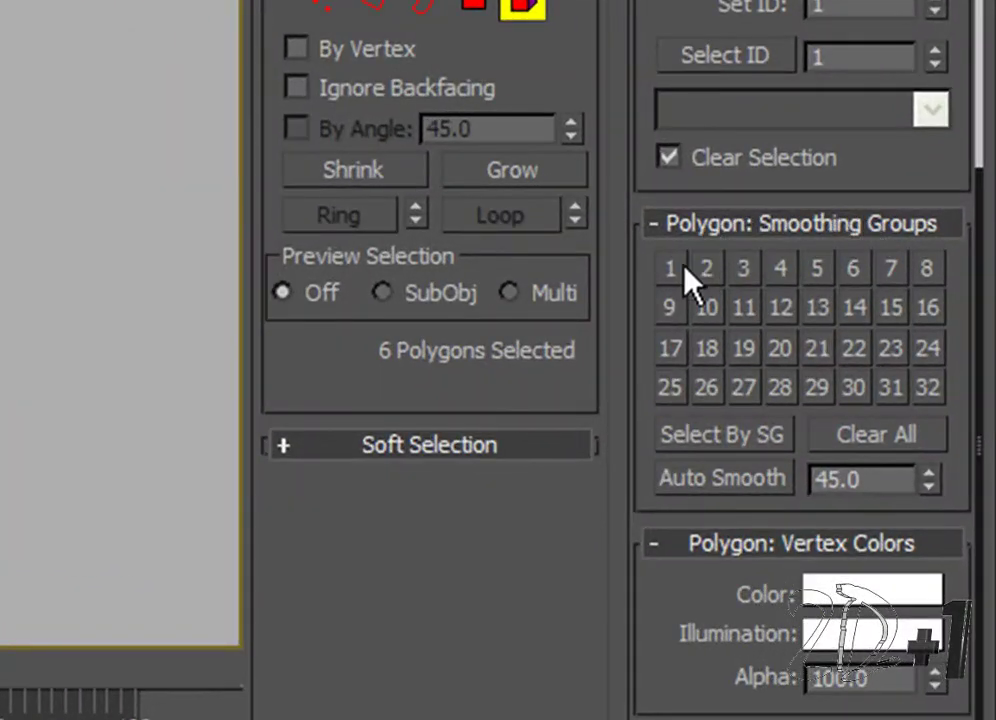
left_click(683, 265)
left_click(583, 521)
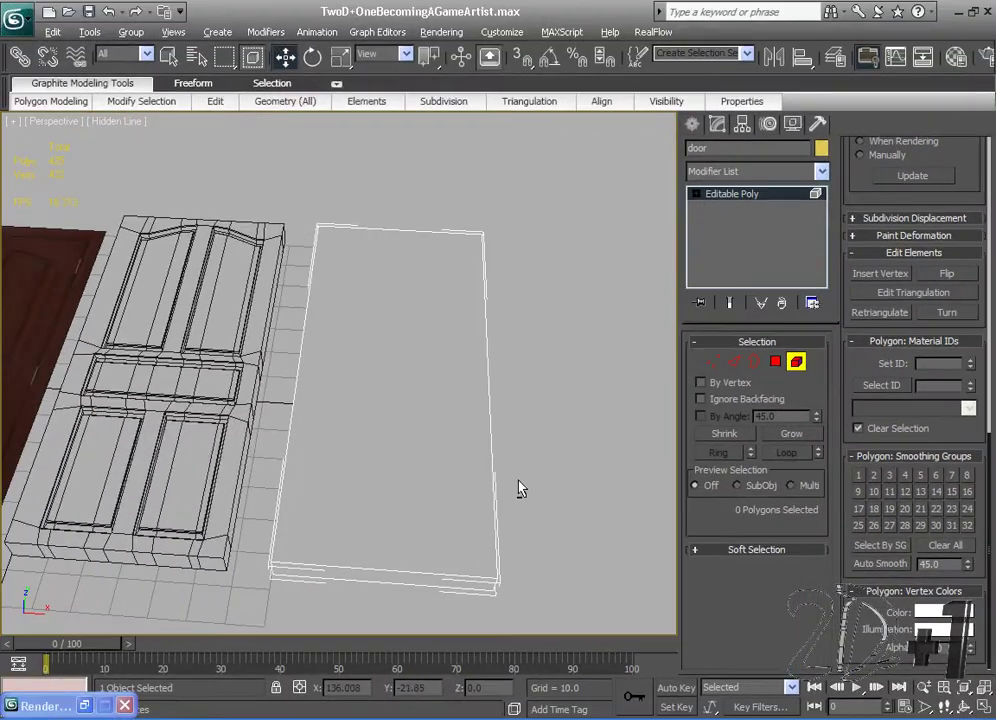
Step: Set the perspective viewport's shading to Smooth + Highlights to view the low-poly door shaded
middle_click_drag(518, 488, 397, 458, "alt")
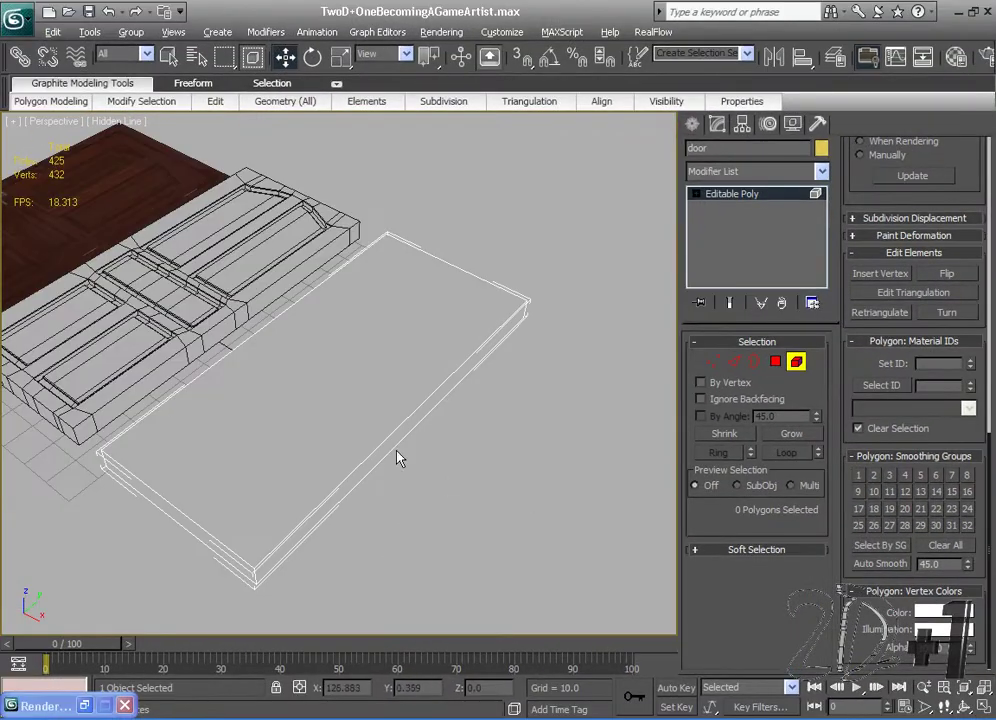
left_click(138, 121)
left_click(150, 139)
mouse_move(294, 365)
middle_mouse_down("alt")
mouse_move(365, 378)
mouse_move(442, 413)
mouse_move(407, 433)
mouse_move(382, 371)
mouse_move(393, 320)
mouse_move(502, 260)
mouse_move(631, 357)
mouse_move(640, 300)
middle_mouse_up("alt")
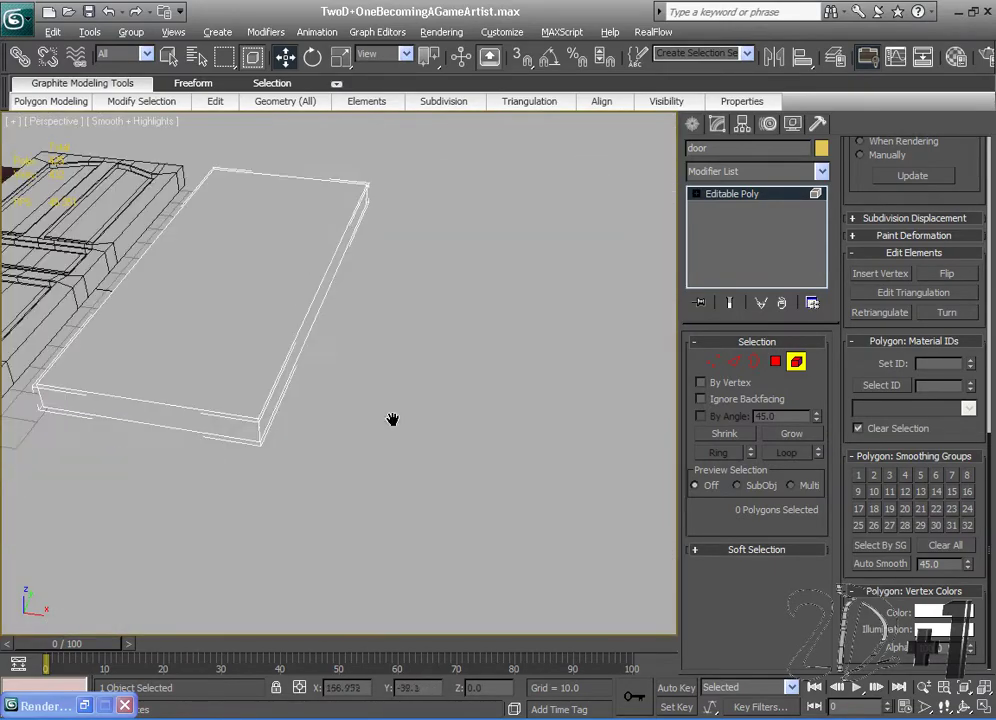
mouse_move(393, 418)
middle_mouse_down("alt")
mouse_move(436, 436)
mouse_move(183, 203)
middle_mouse_up("alt")
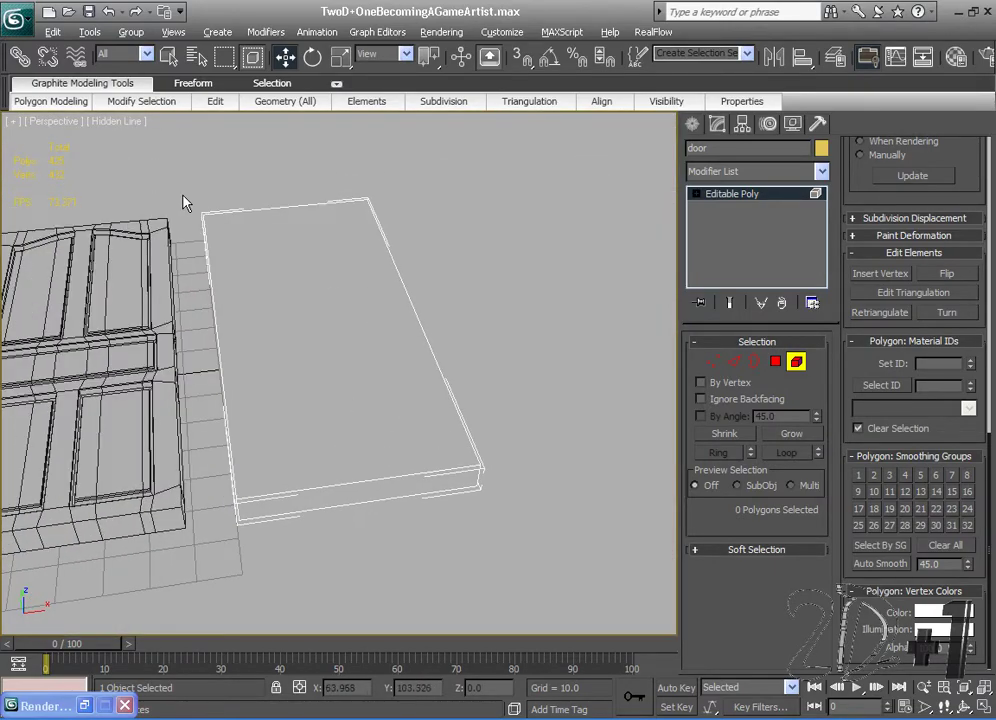
left_click(120, 120)
left_click(127, 140)
mouse_move(340, 330)
middle_mouse_down("alt")
mouse_move(407, 389)
mouse_move(382, 371)
mouse_move(365, 335)
mouse_move(438, 407)
mouse_move(427, 427)
mouse_move(438, 387)
middle_mouse_up("alt")
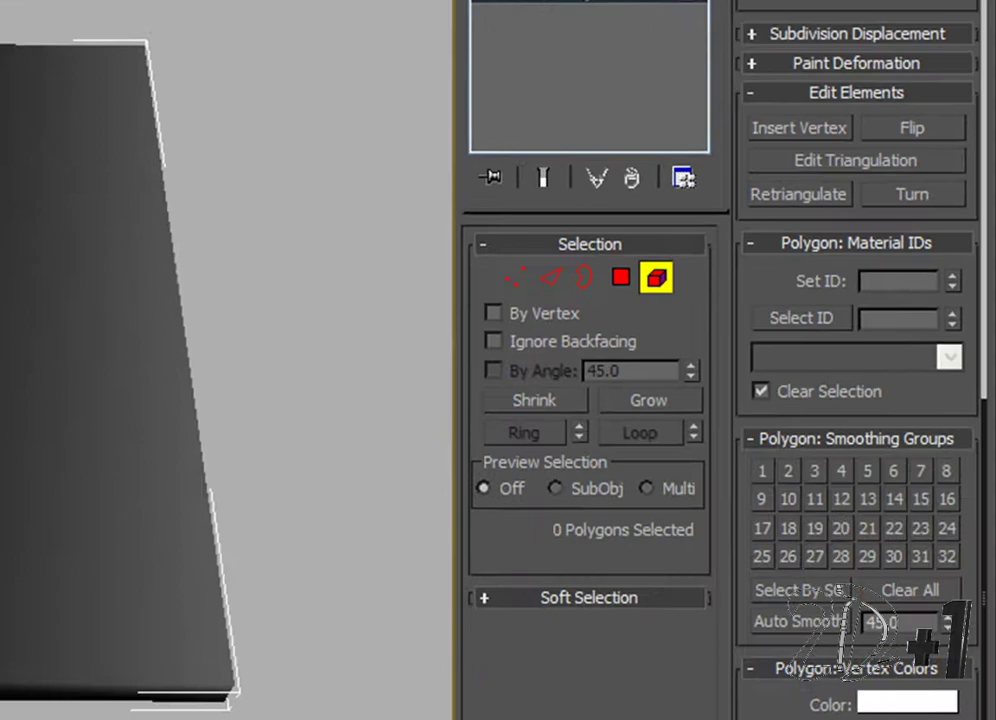
Step: Add an Unwrap UVW modifier to the low-poly door and open its UV editor
left_click(610, 175)
left_click_drag(727, 3, 663, 540)
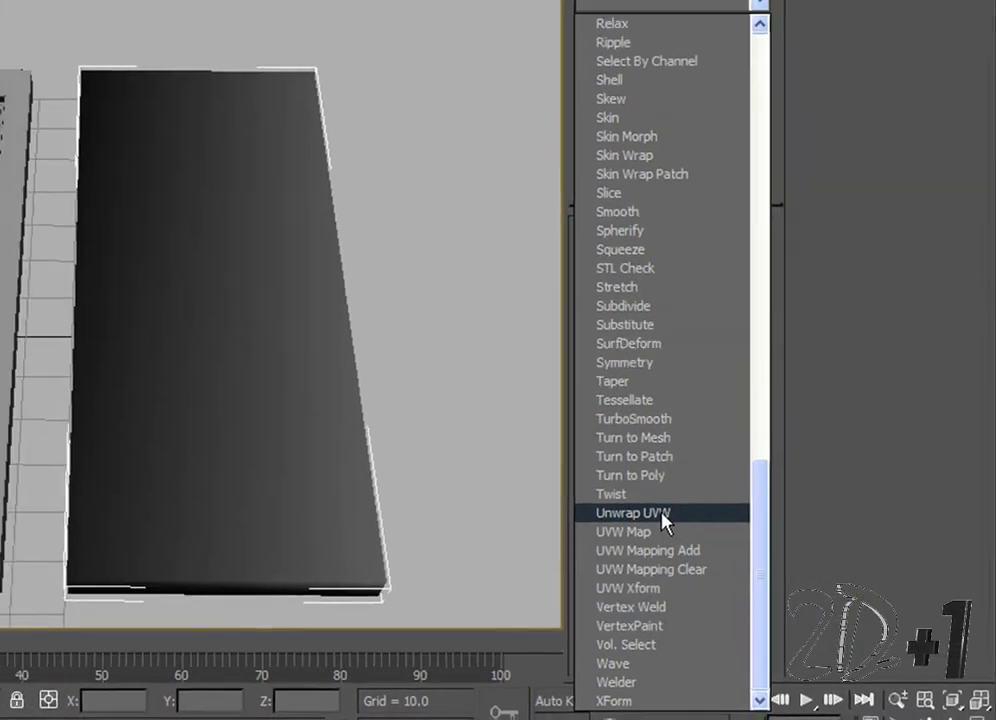
left_click(600, 494)
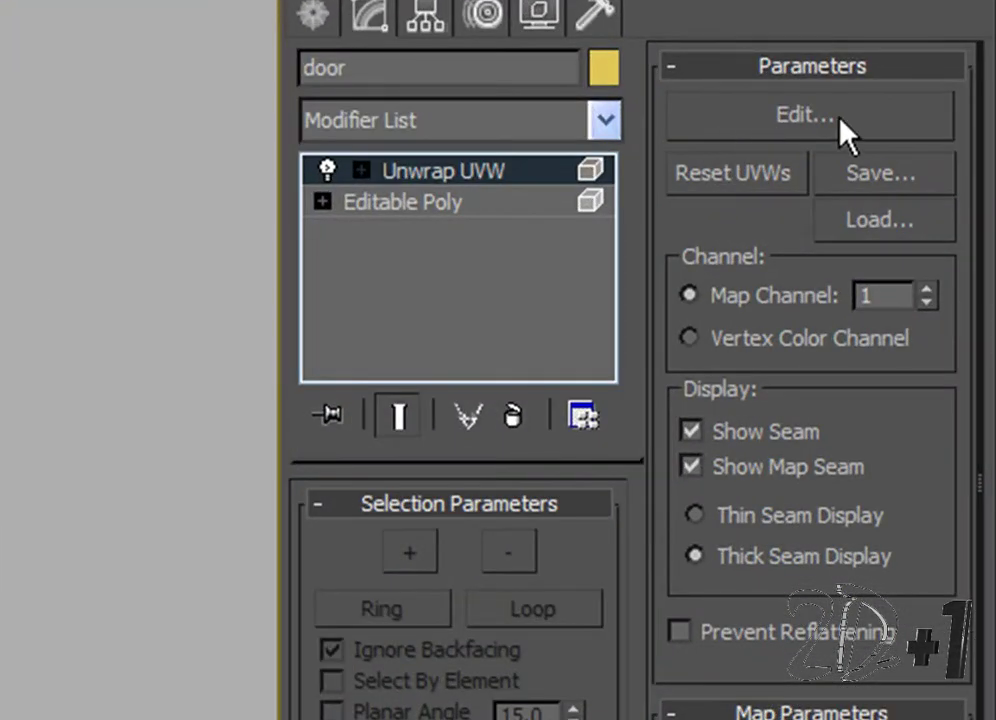
left_click(845, 128)
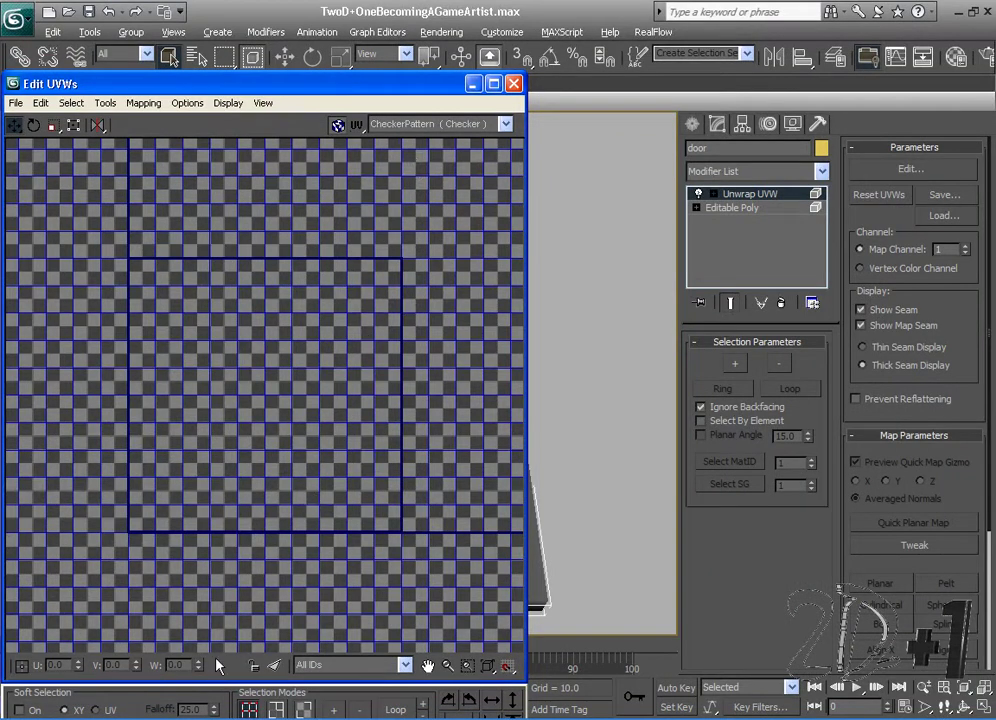
Step: Try to select all of the door's UVs in Face selection mode, and minimize the UV editor
left_click(303, 709)
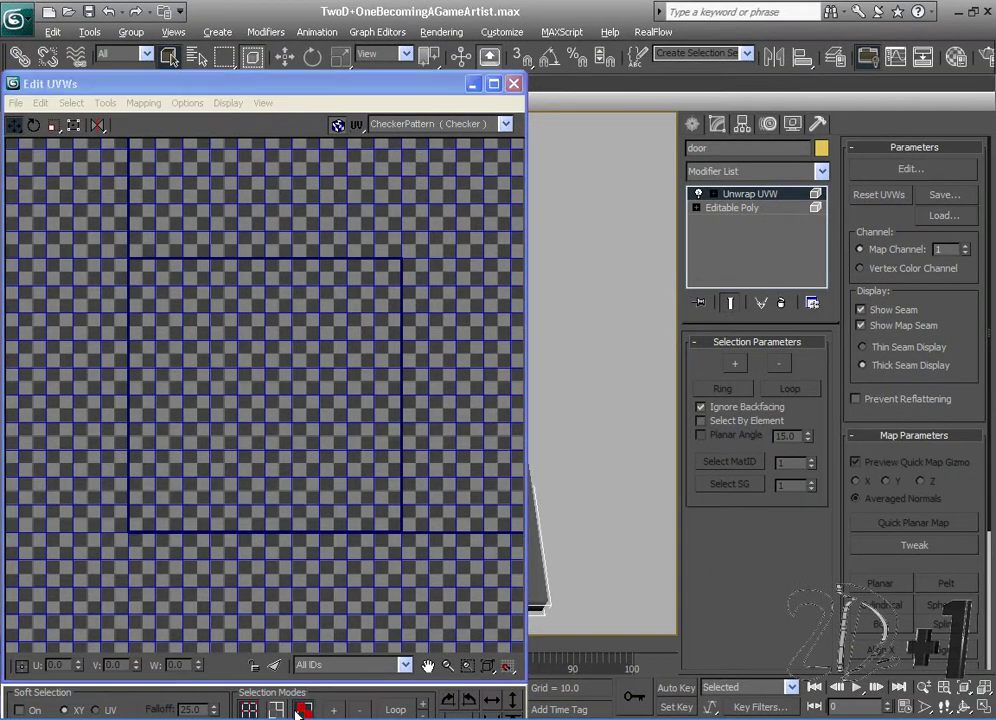
left_click_drag(51, 193, 492, 615)
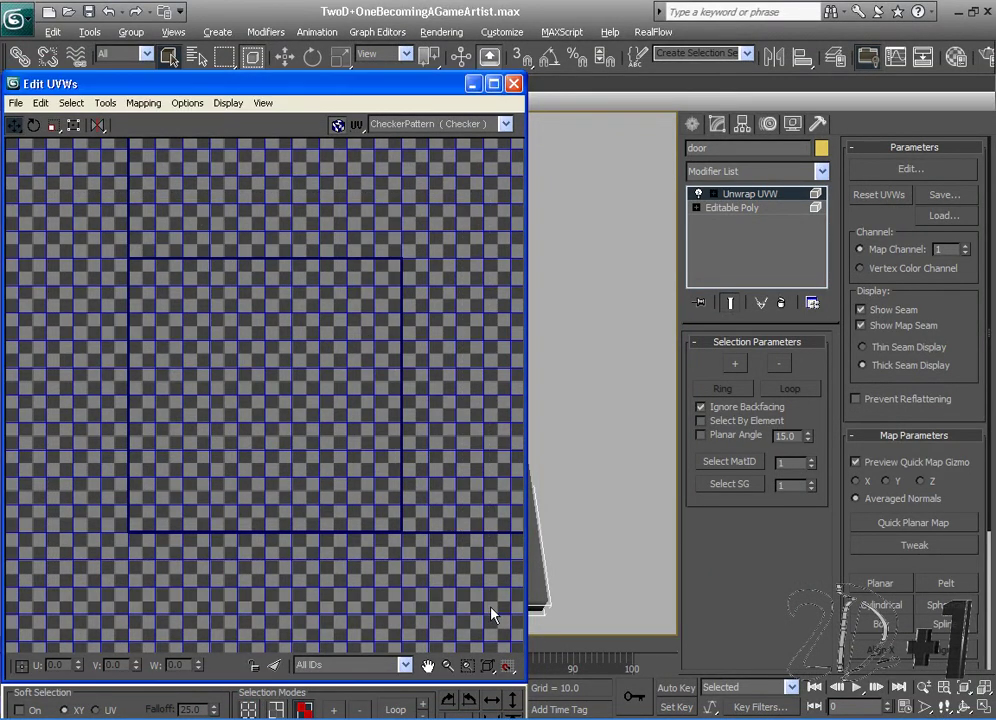
left_click_drag(394, 88, 433, 101)
left_click(518, 96)
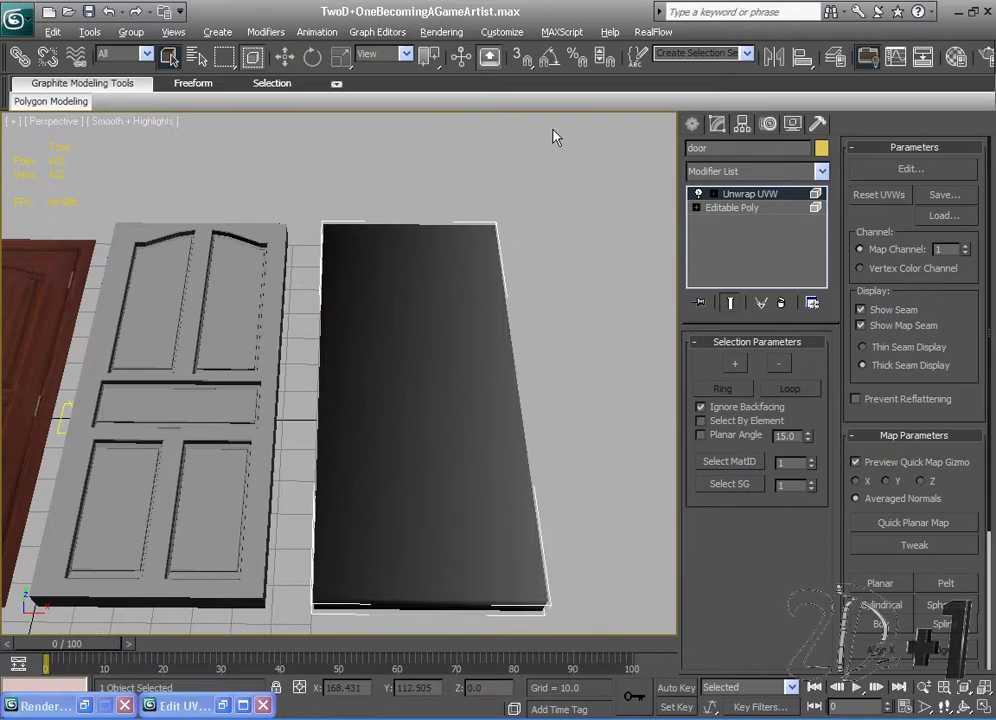
Step: Switch the door's base Editable Poly from Element to Vertex level and return to the Unwrap UVW modifier
left_click(730, 212)
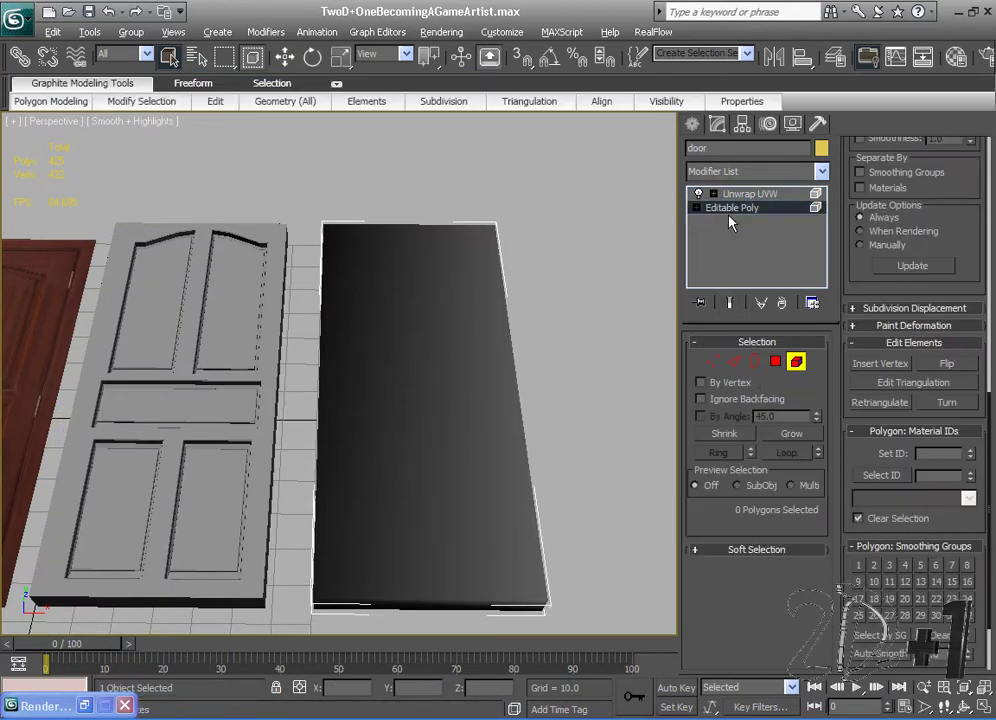
left_click(711, 361)
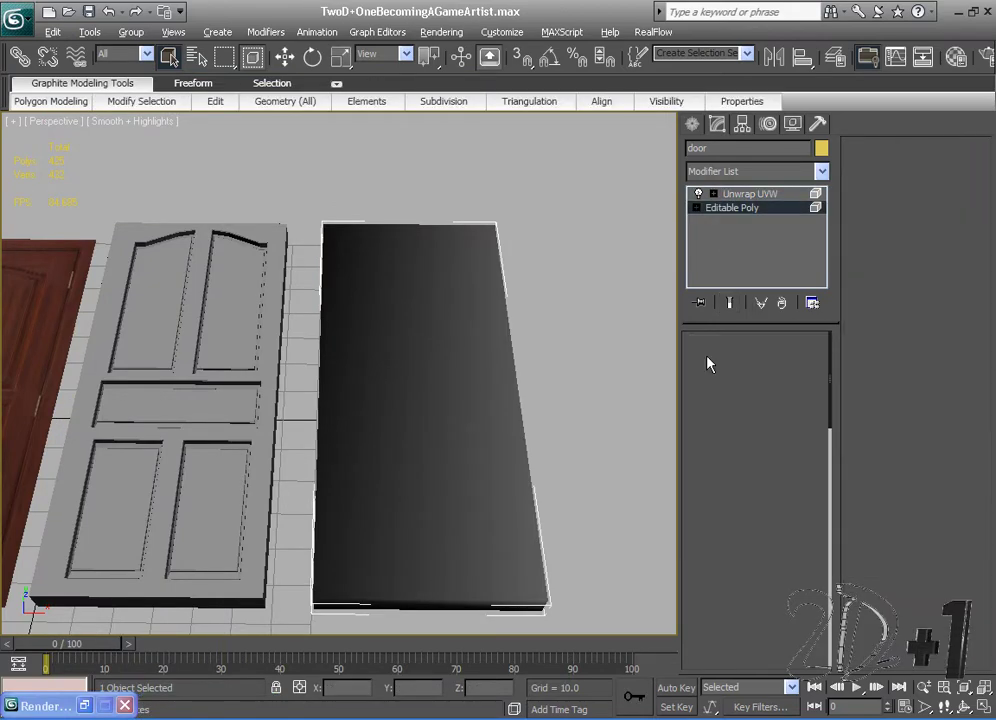
left_click(765, 194)
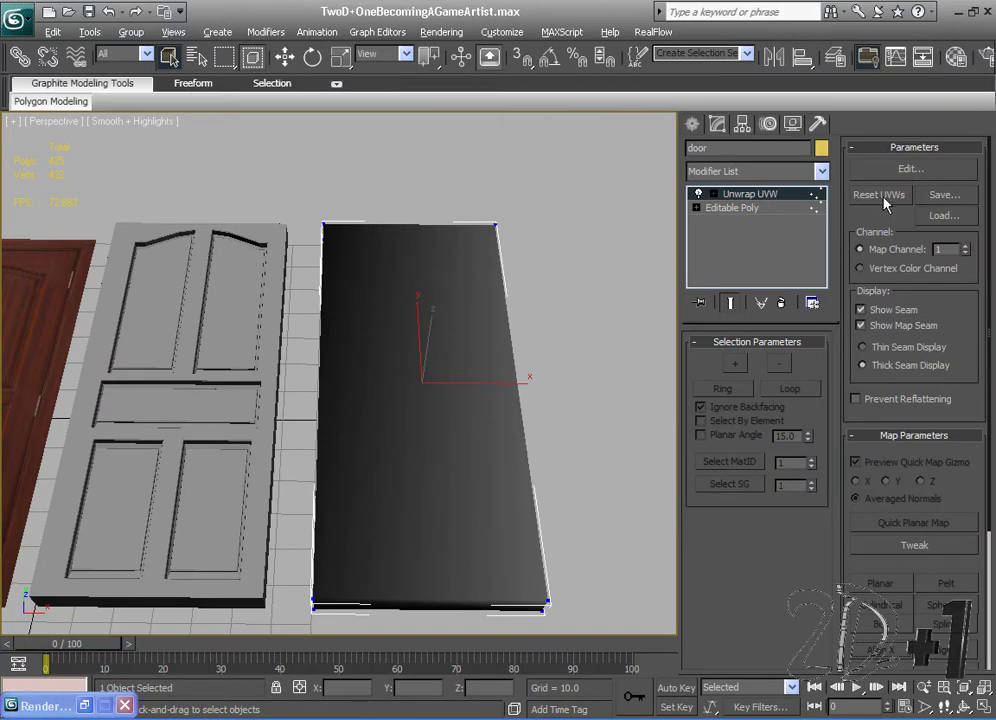
Step: Reopen the low-poly door's UV editor in Face selection mode and restore its window to sit beside the perspective view
left_click(905, 168)
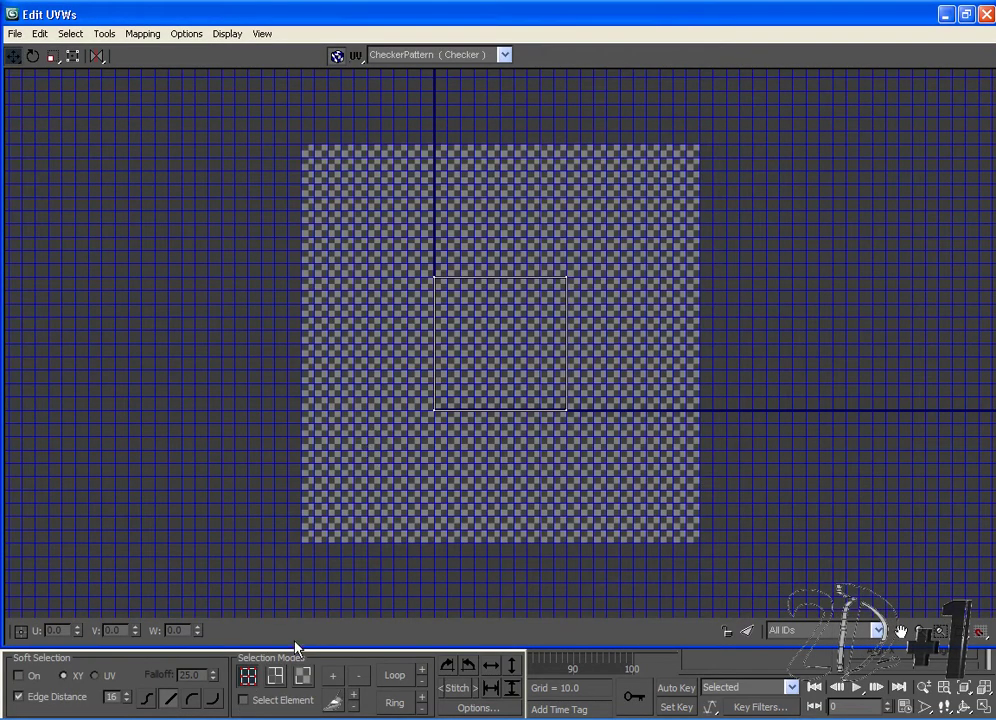
left_click(303, 676)
scroll(450, 350, "up", 3)
scroll(528, 295, "up", 2)
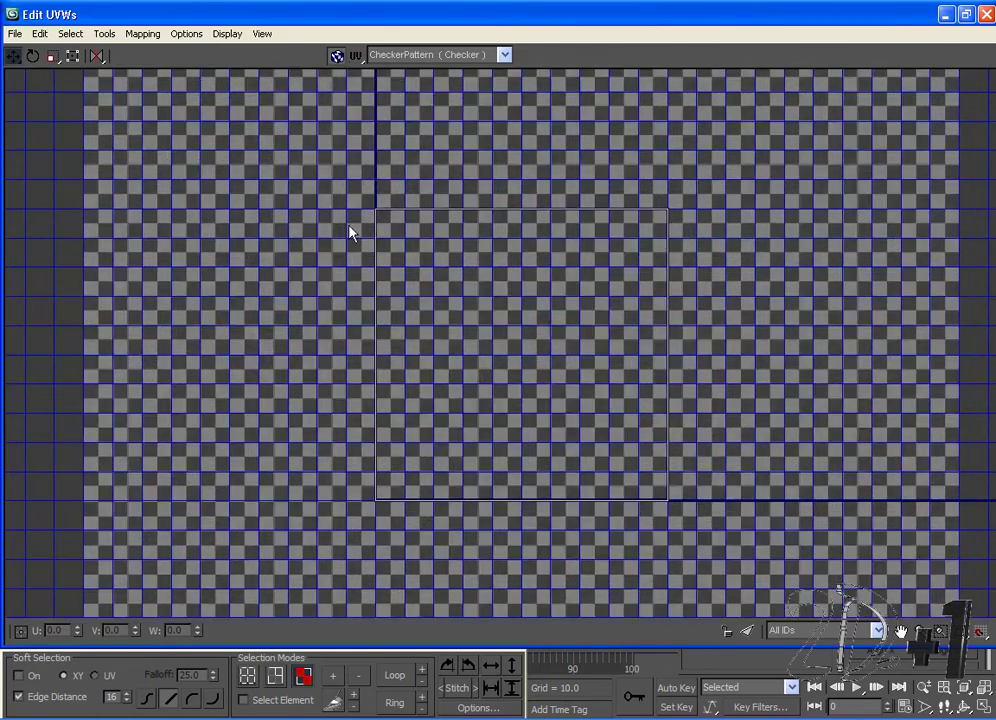
scroll(630, 249, "down", 1)
scroll(611, 246, "up", 1)
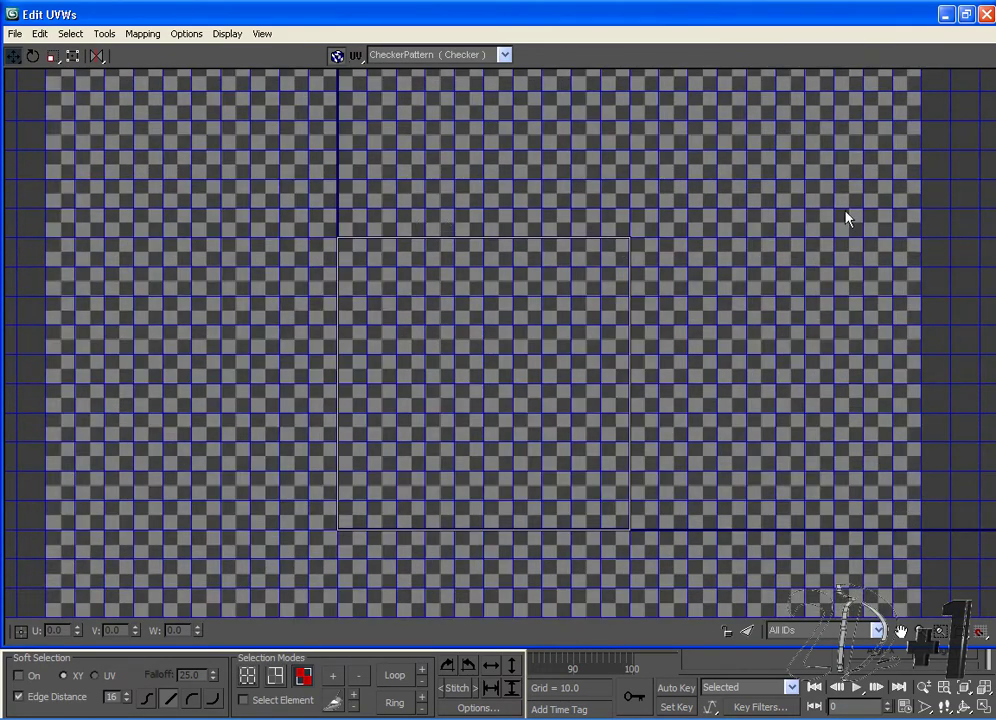
left_click(966, 14)
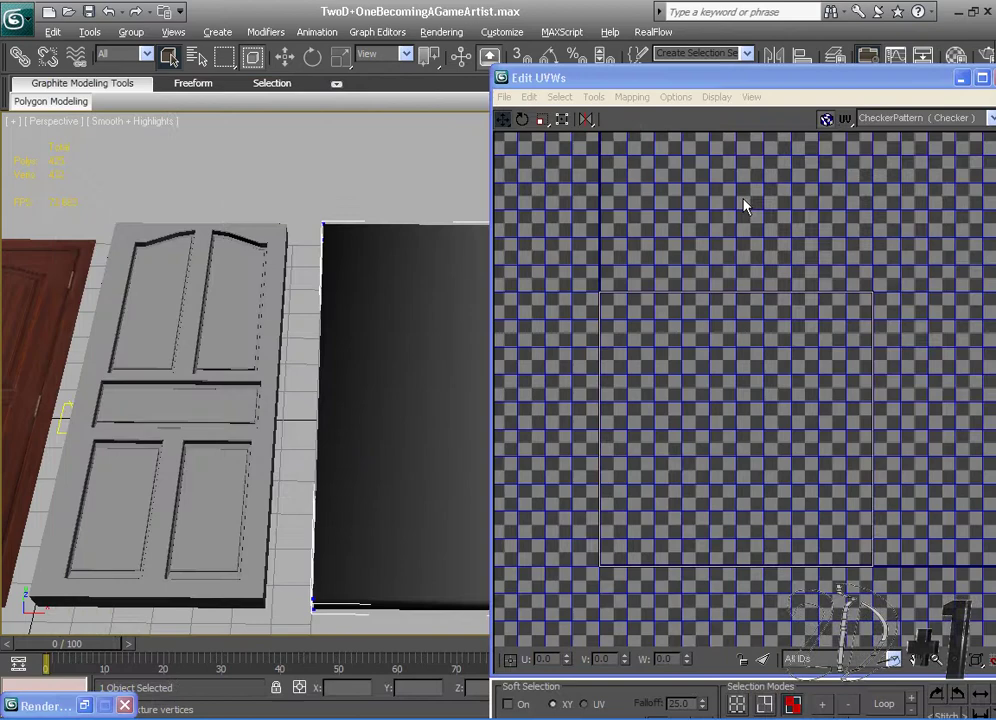
Step: Examine the low-poly door in the viewport beside the high-poly door and the reference image
middle_click_drag(741, 197, 720, 192)
scroll(720, 192, "down", 2)
middle_click_drag(338, 336, 316, 320)
scroll(316, 320, "down", 3)
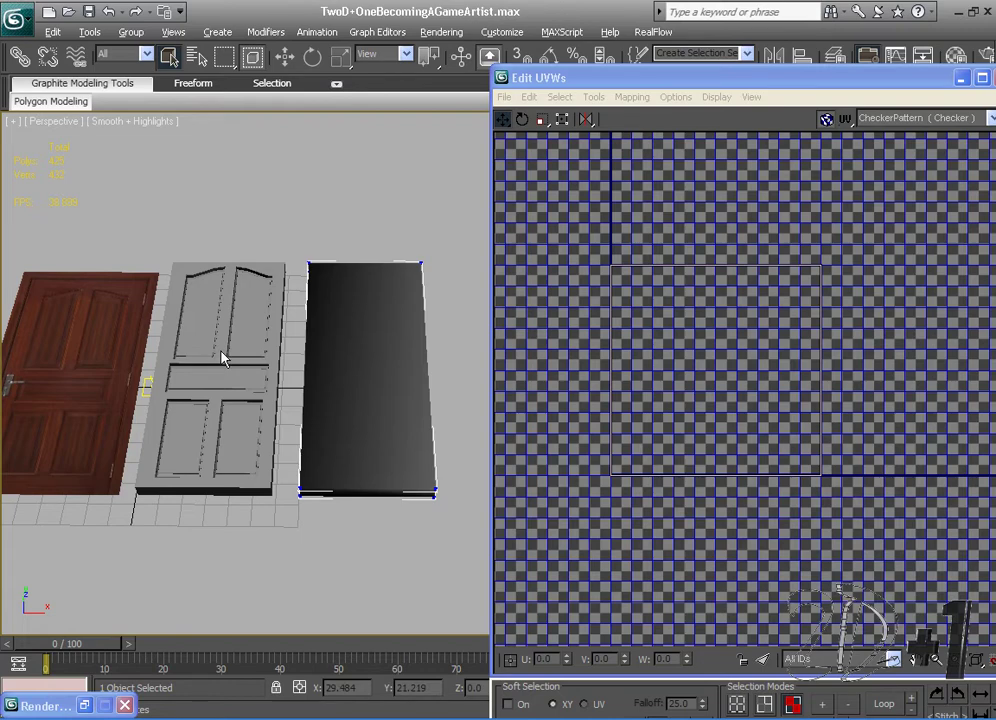
scroll(338, 382, "up", 5)
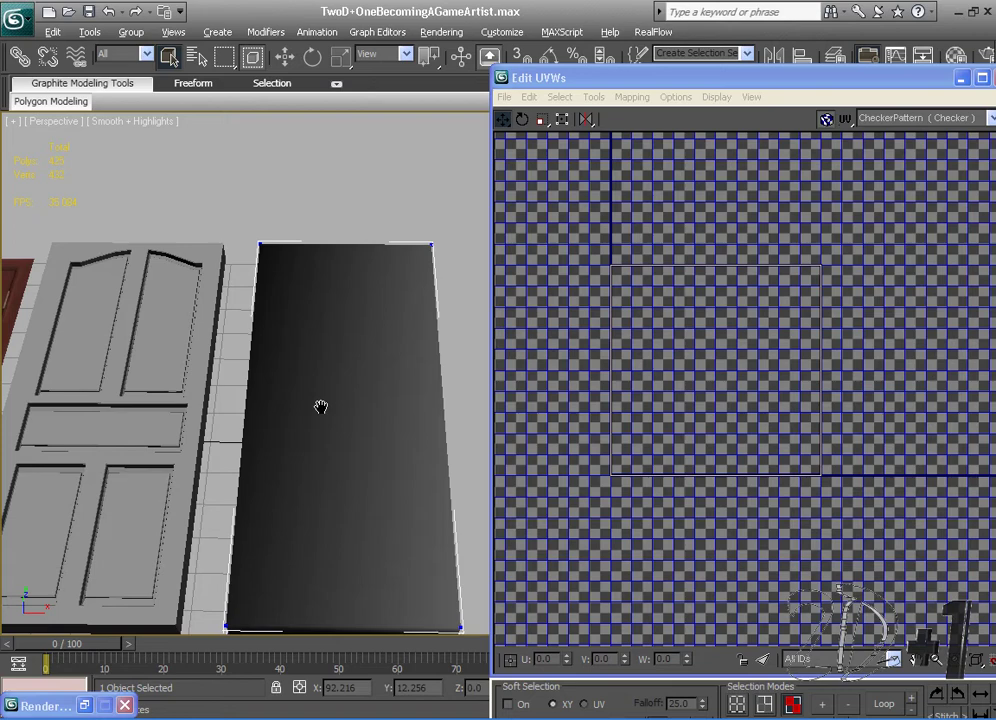
middle_click_drag(320, 409, 402, 393)
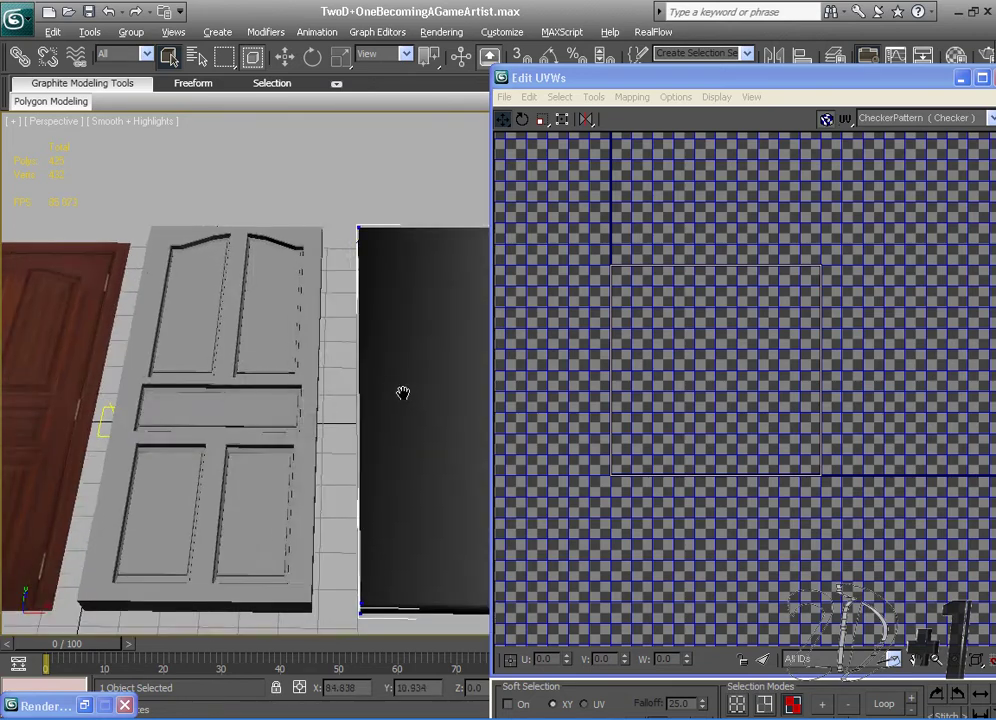
scroll(391, 400, "up", 6)
scroll(450, 455, "down", 3)
middle_click_drag(433, 445, 131, 456)
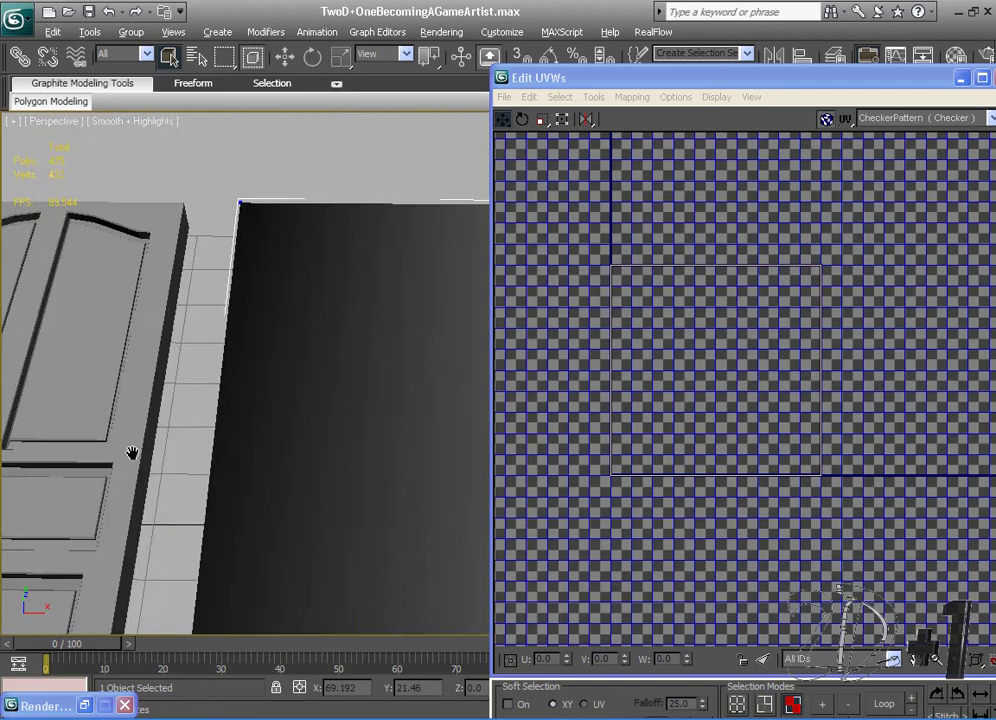
scroll(171, 520, "down", 3)
middle_click_drag(320, 400, 203, 400)
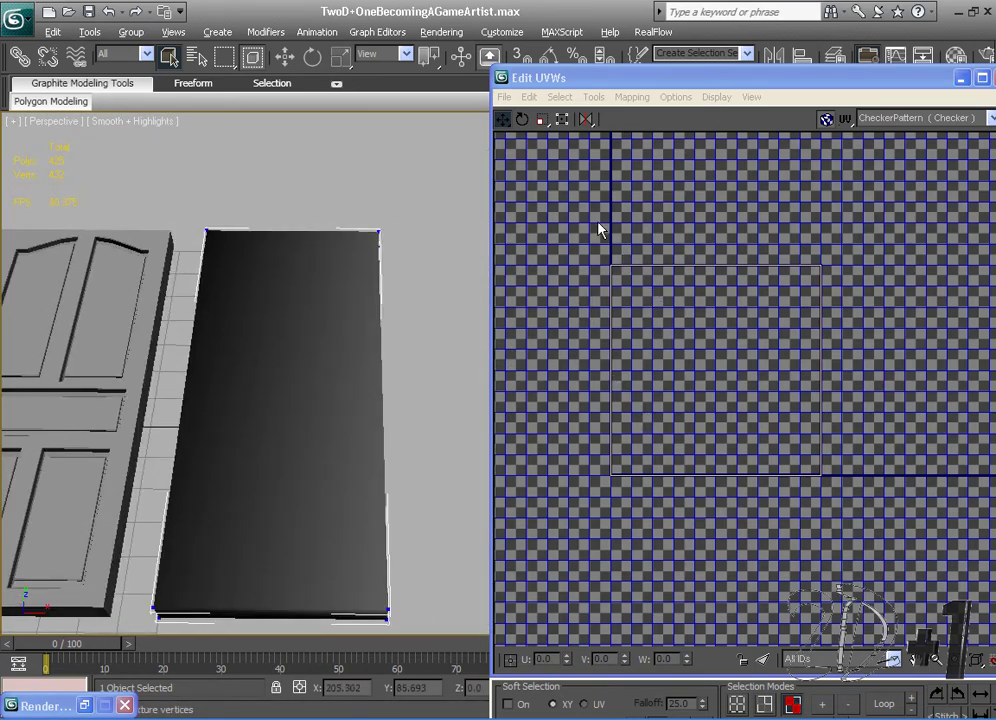
Step: Select all of the door's UV faces and apply Flatten Mapping
left_click_drag(596, 224, 866, 557)
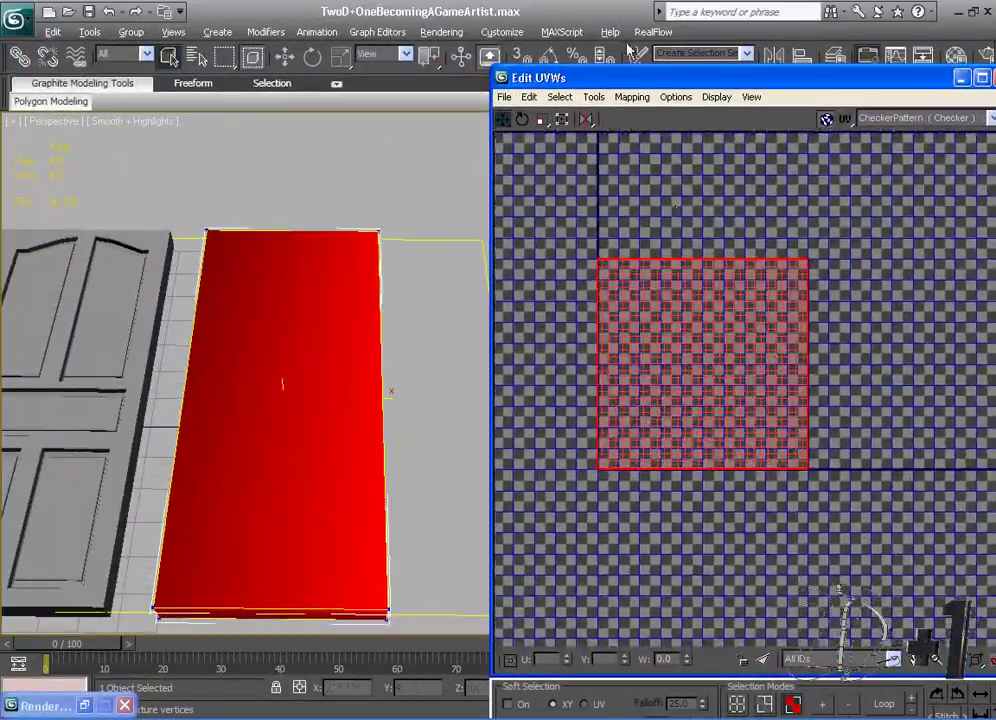
left_click(645, 98)
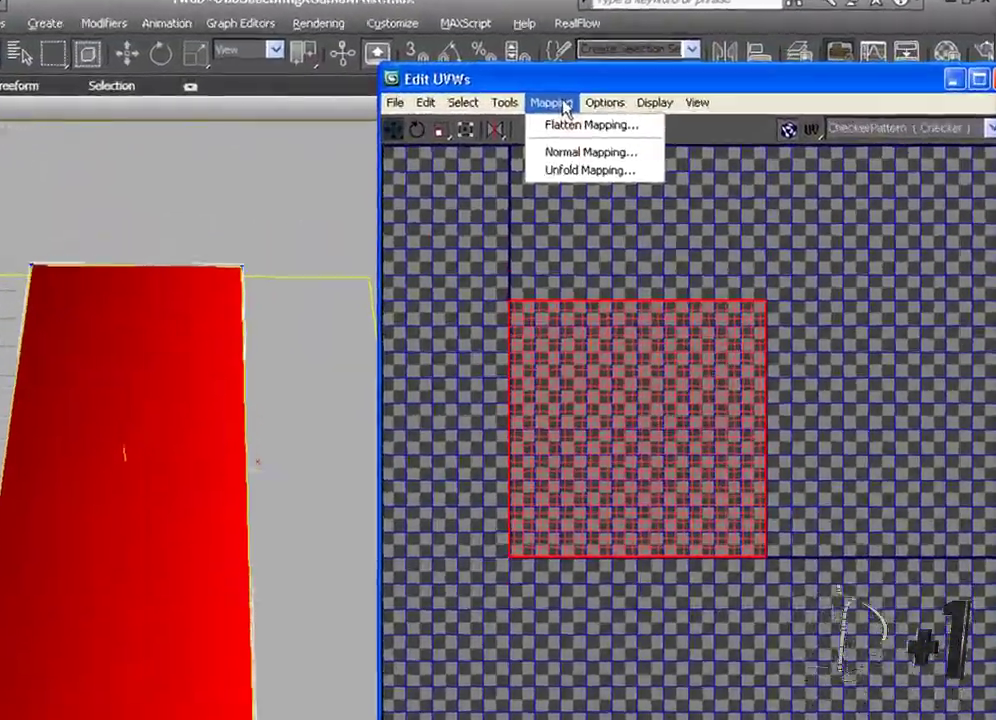
left_click(650, 116)
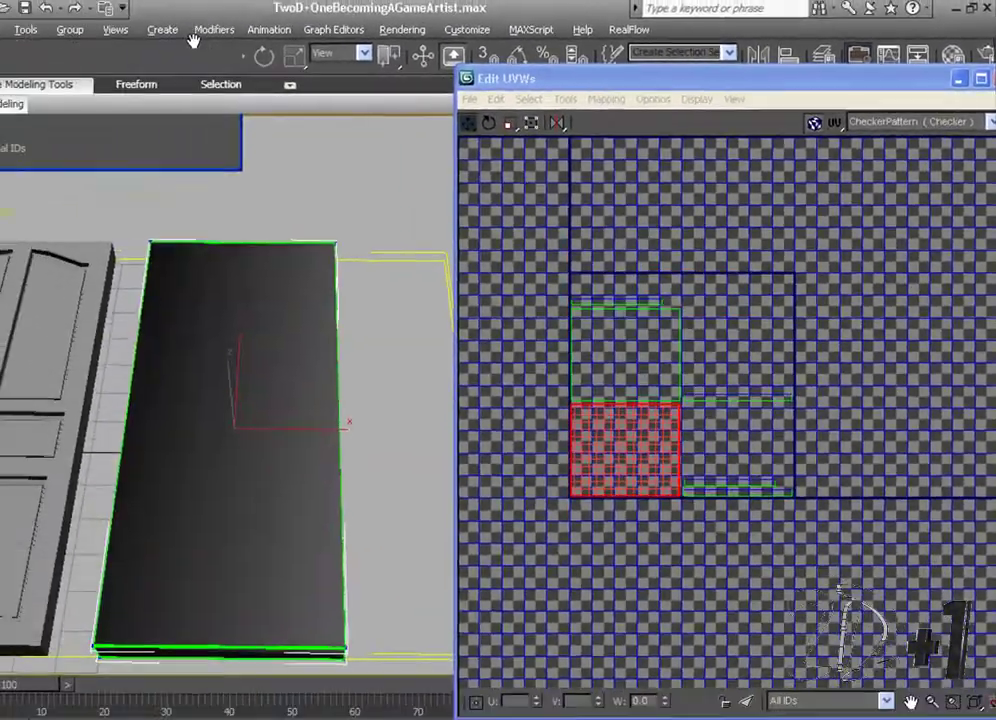
Step: Move the UV shell of the door's front face to the upper-right corner of the UV square
scroll(687, 329, "up", 5)
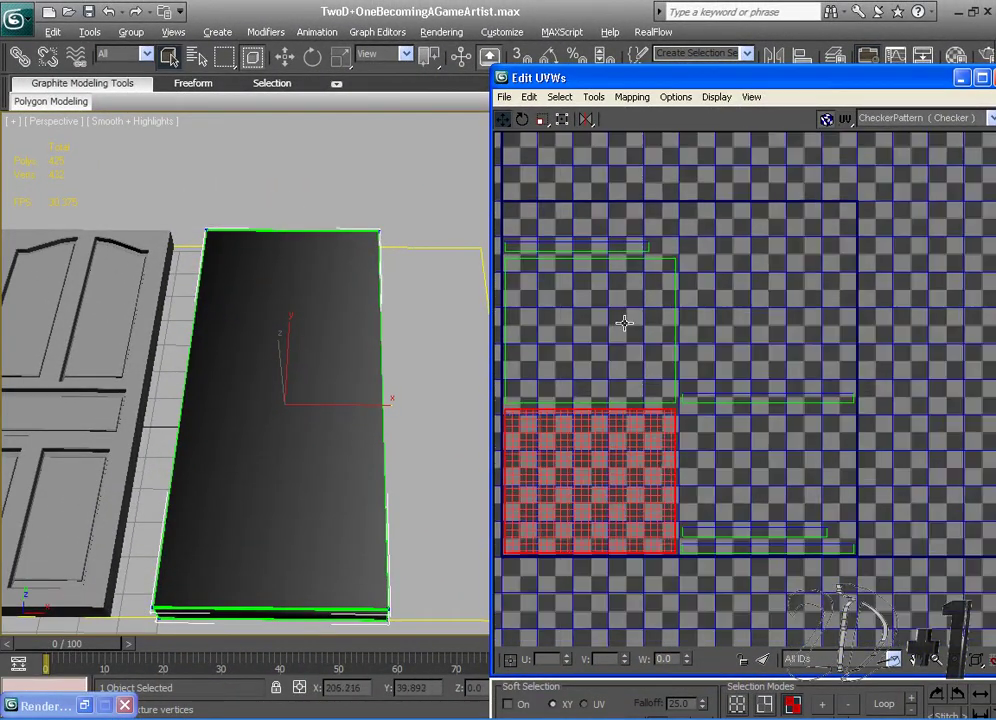
middle_click_drag(378, 404, 373, 356)
scroll(359, 383, "up", 3)
scroll(373, 356, "down", 3)
left_click(675, 385)
left_click_drag(676, 385, 842, 273)
middle_click_drag(371, 340, 312, 405, "alt")
scroll(312, 405, "up", 3)
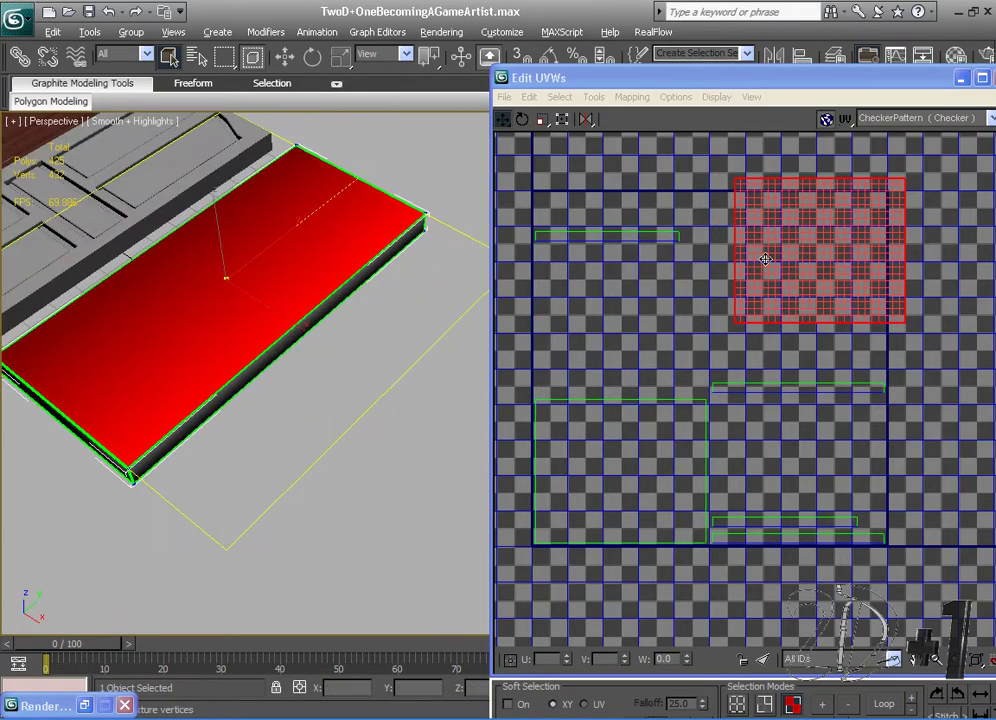
middle_click_drag(276, 293, 234, 276, "alt")
scroll(234, 276, "down", 4)
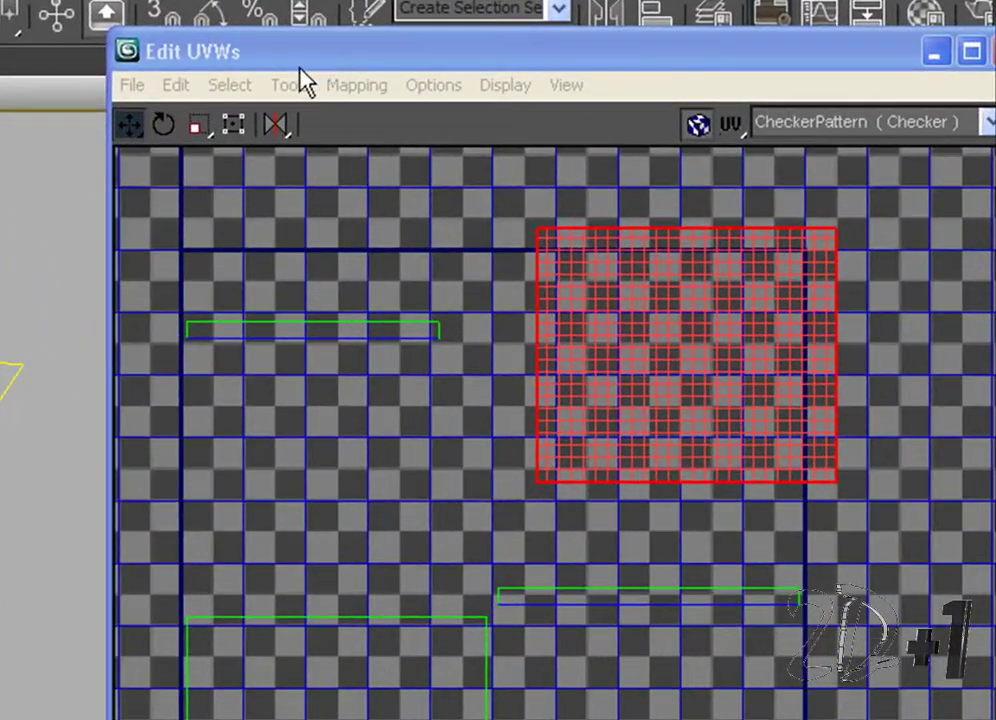
Step: Stitch the first two side strips onto the front face's UV shell with Stitch Selected
left_click(594, 97)
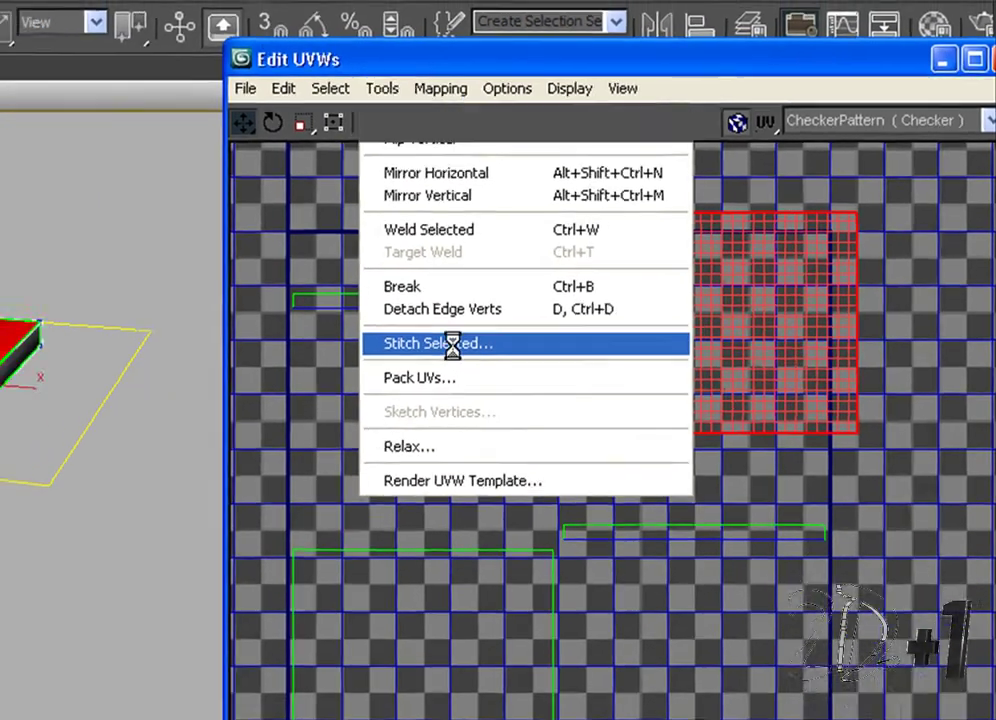
left_click(369, 378)
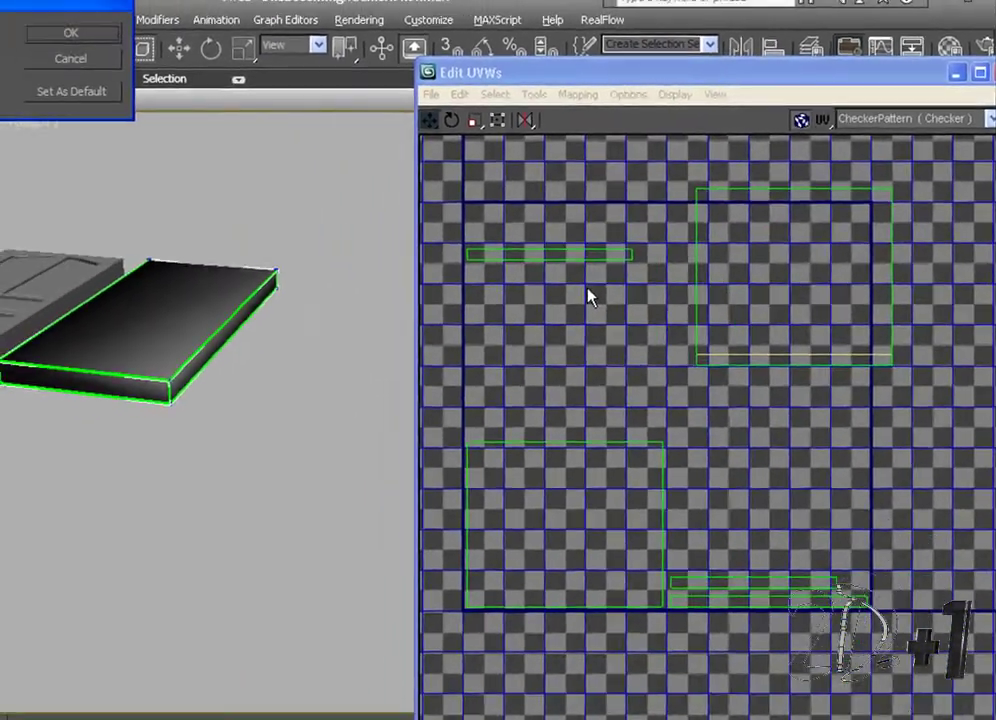
left_click(218, 53)
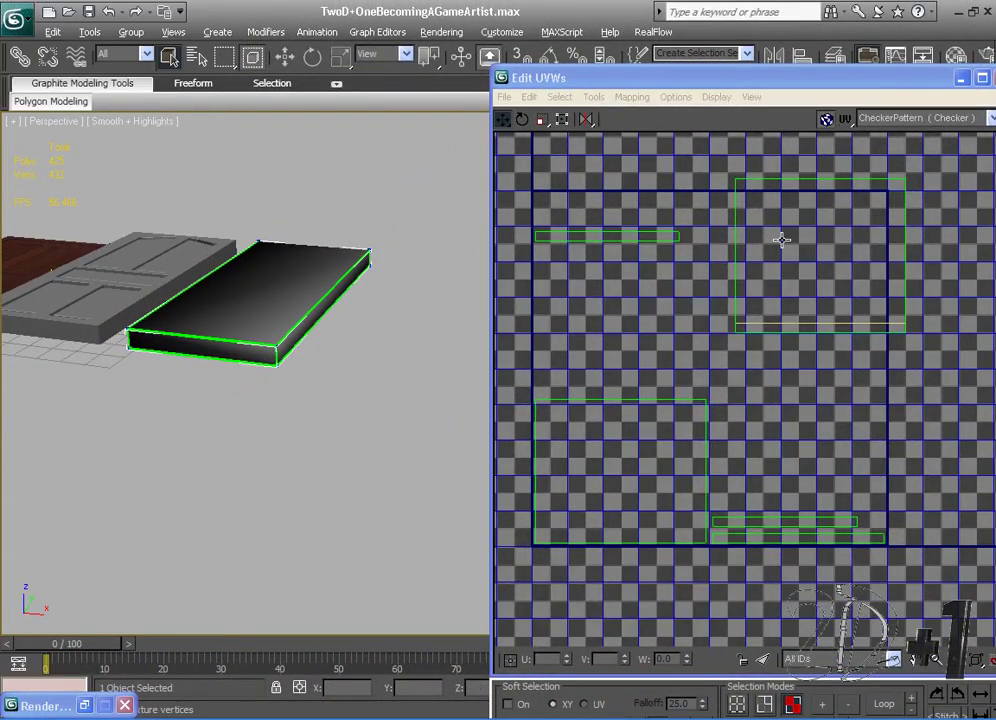
left_click(747, 222)
left_click(594, 97)
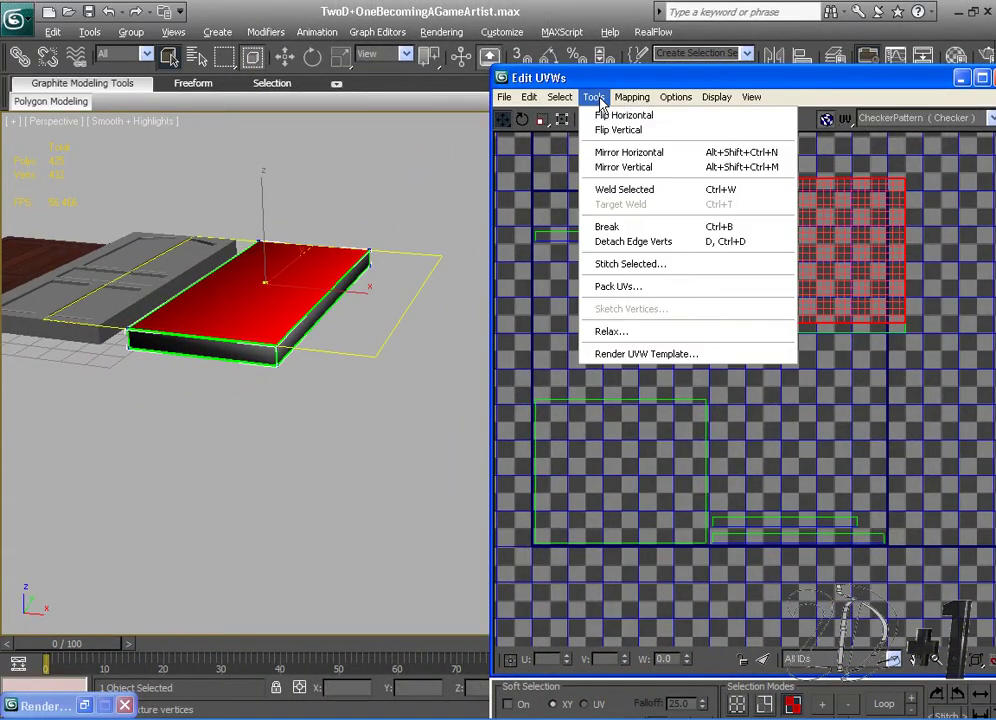
left_click(643, 265)
left_click(200, 53)
Step: Stitch the remaining side strips and the back face onto the front face's UV shell
left_click(765, 236)
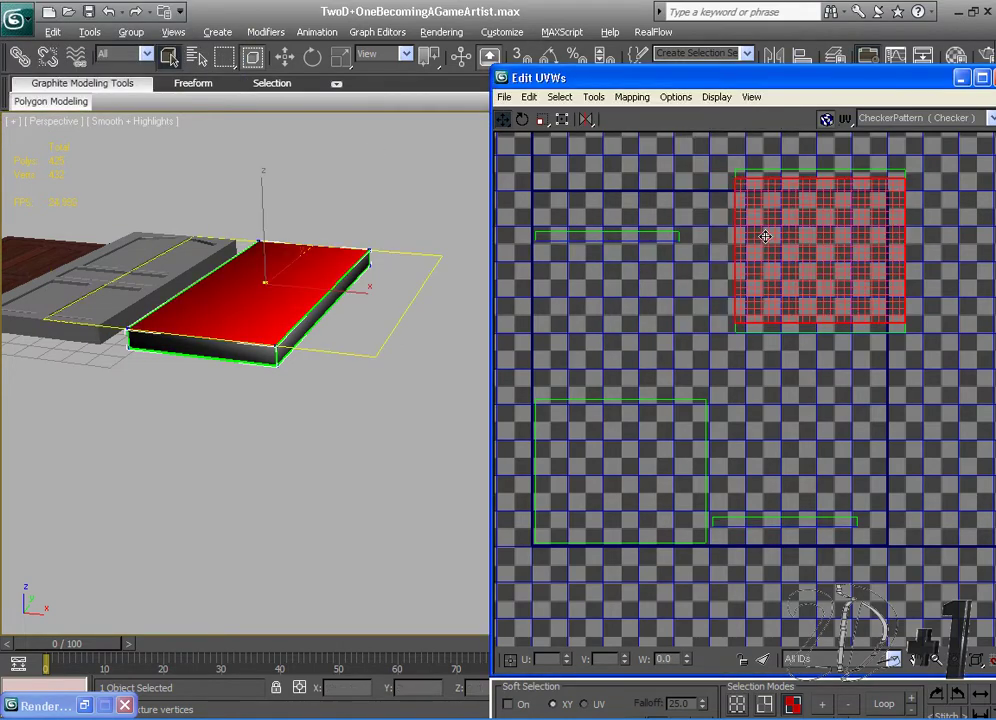
key("s")
key("Return")
left_click(797, 235)
key("s")
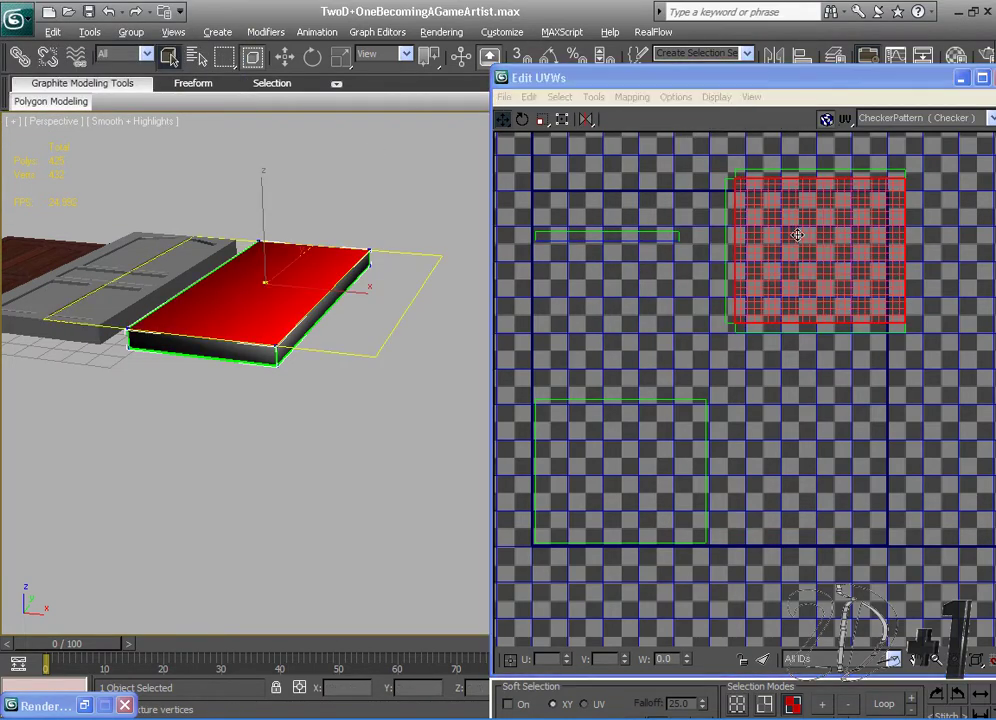
key("Return")
middle_click_drag(794, 293, 781, 290)
left_click(742, 324)
key("s")
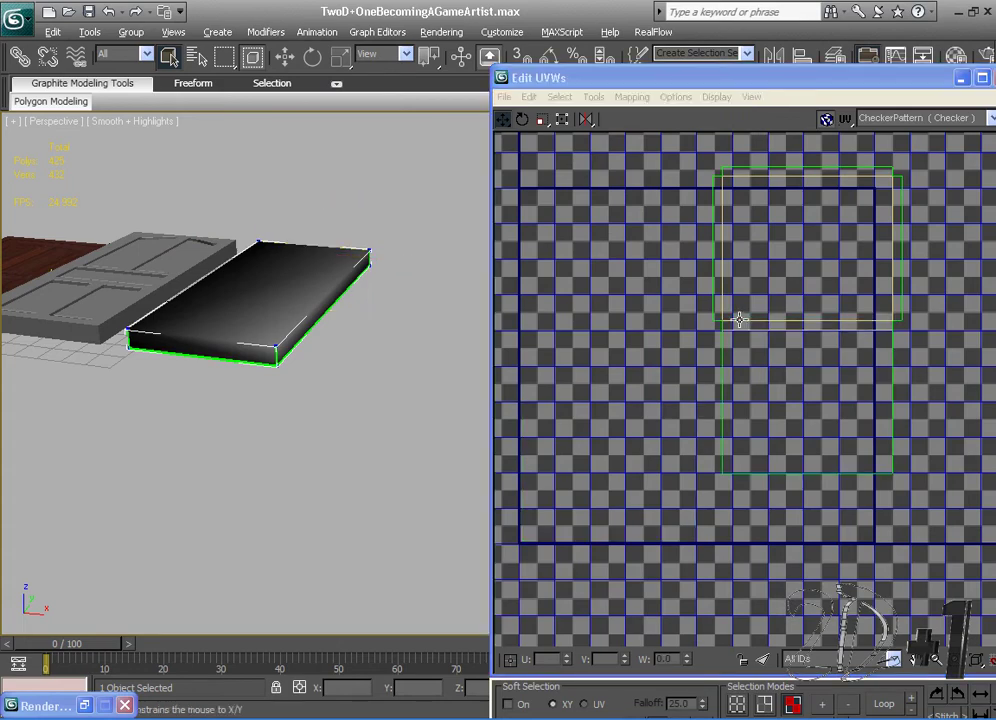
key("Return")
Step: Select the whole stitched UV layout and move it inside the left half of the UV square
middle_click_drag(823, 147, 804, 168)
left_click_drag(970, 497, 971, 498)
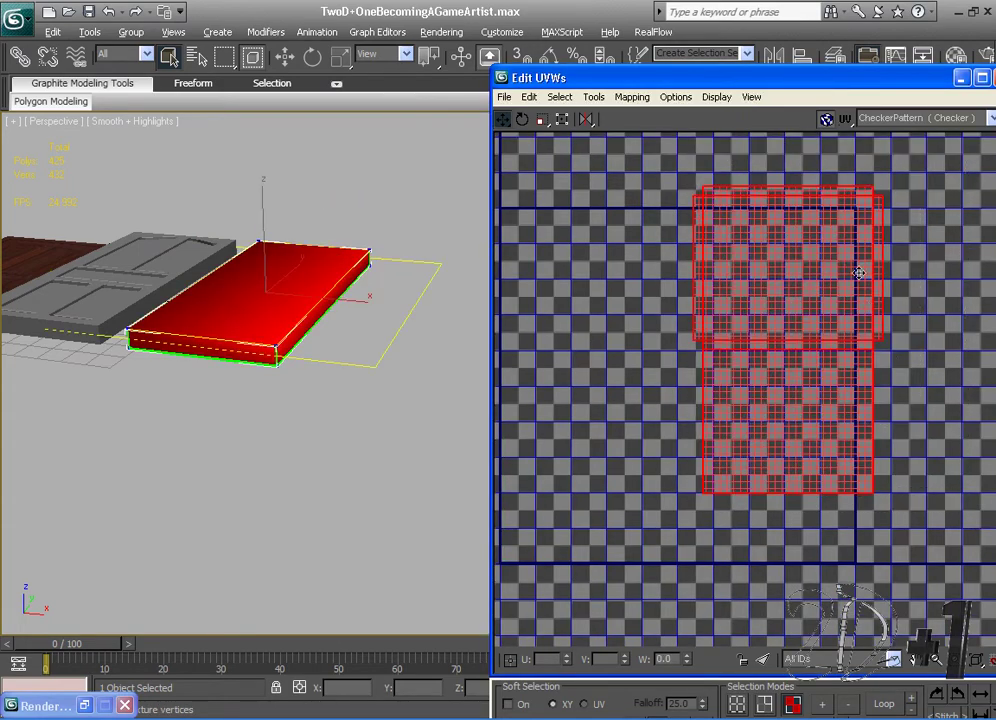
left_click_drag(859, 270, 671, 305)
middle_click_drag(675, 301, 768, 298)
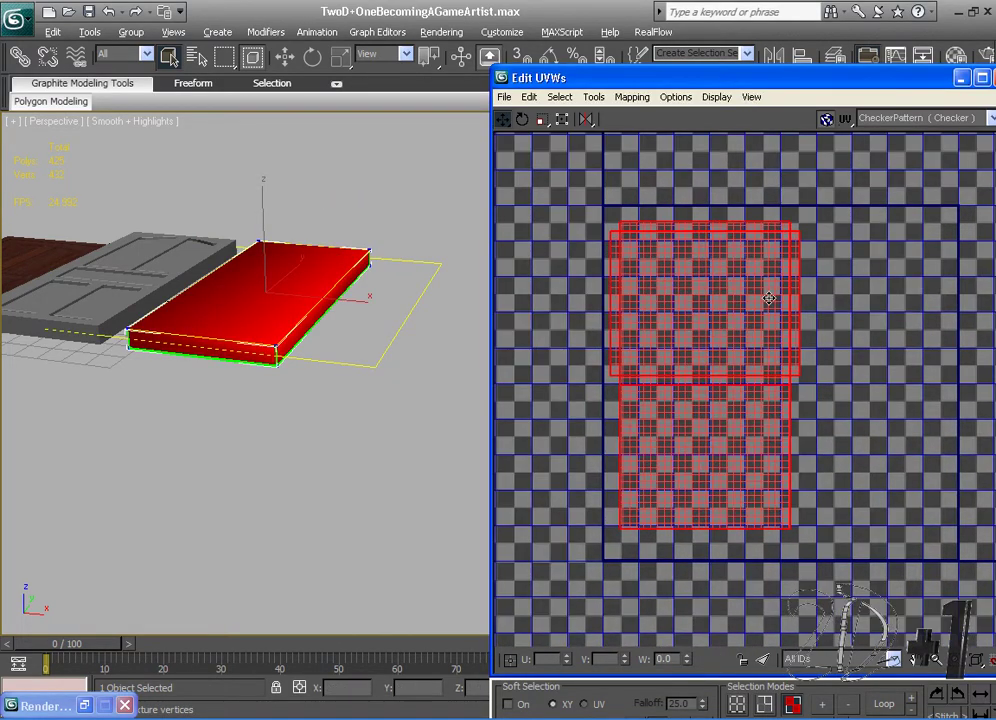
Step: Scale the stitched UV layout up to nearly the full height of the UV square and return to the Move tool
scroll(405, 298, "up", 6)
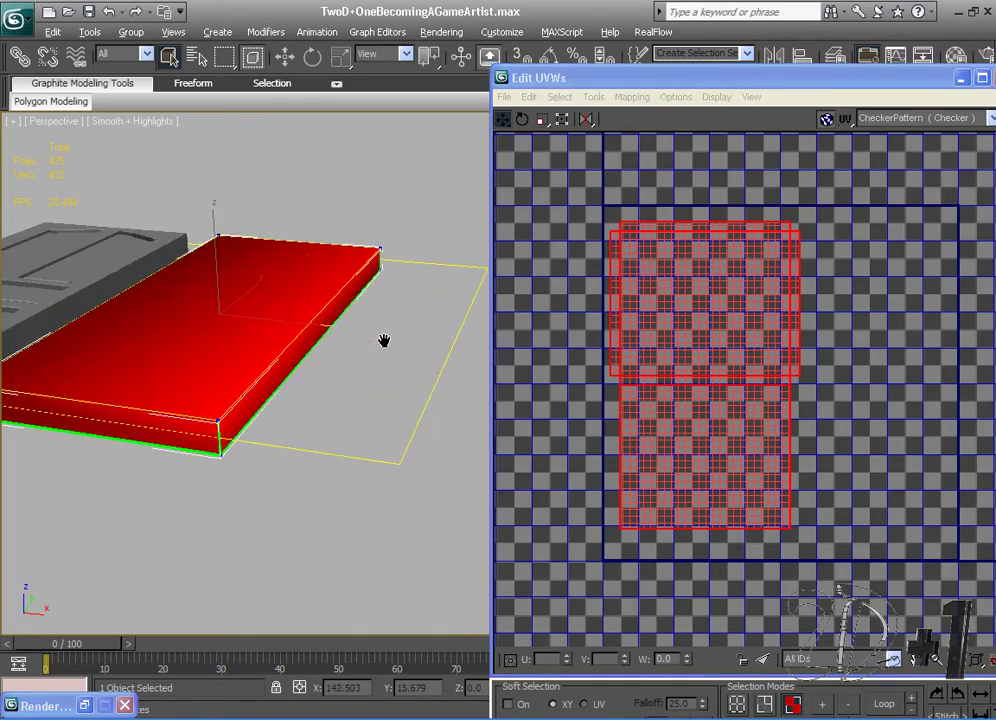
middle_click_drag(404, 432, 318, 452, "alt")
scroll(248, 452, "down", 5)
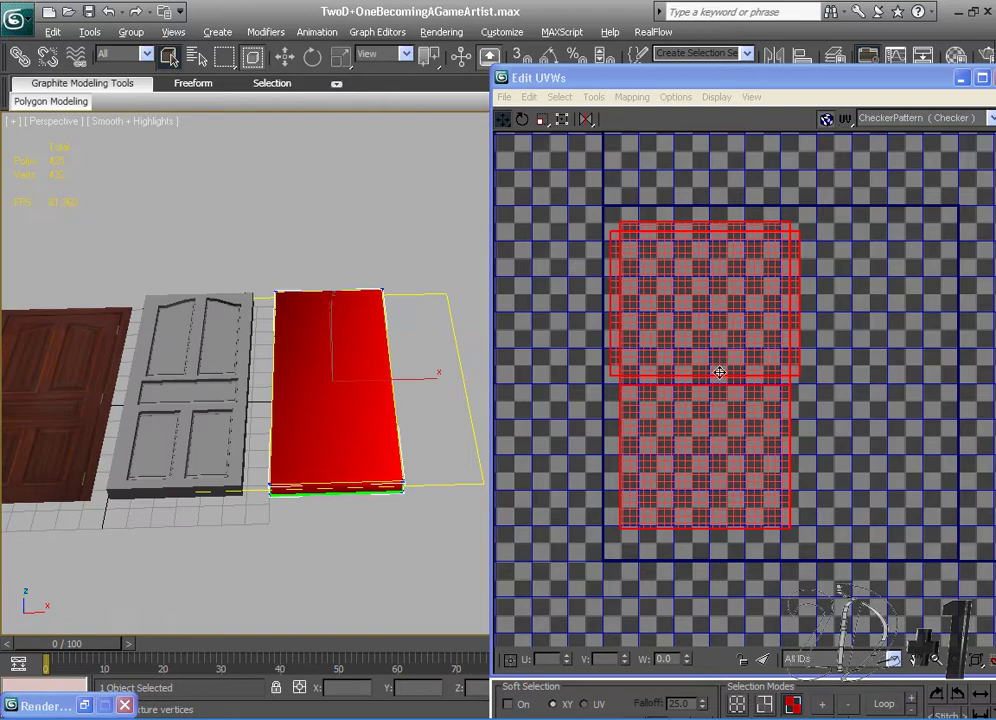
right_click(710, 355)
left_click(732, 397)
left_click_drag(733, 397, 708, 334)
right_click(707, 344)
left_click(718, 357)
scroll(224, 390, "up", 5)
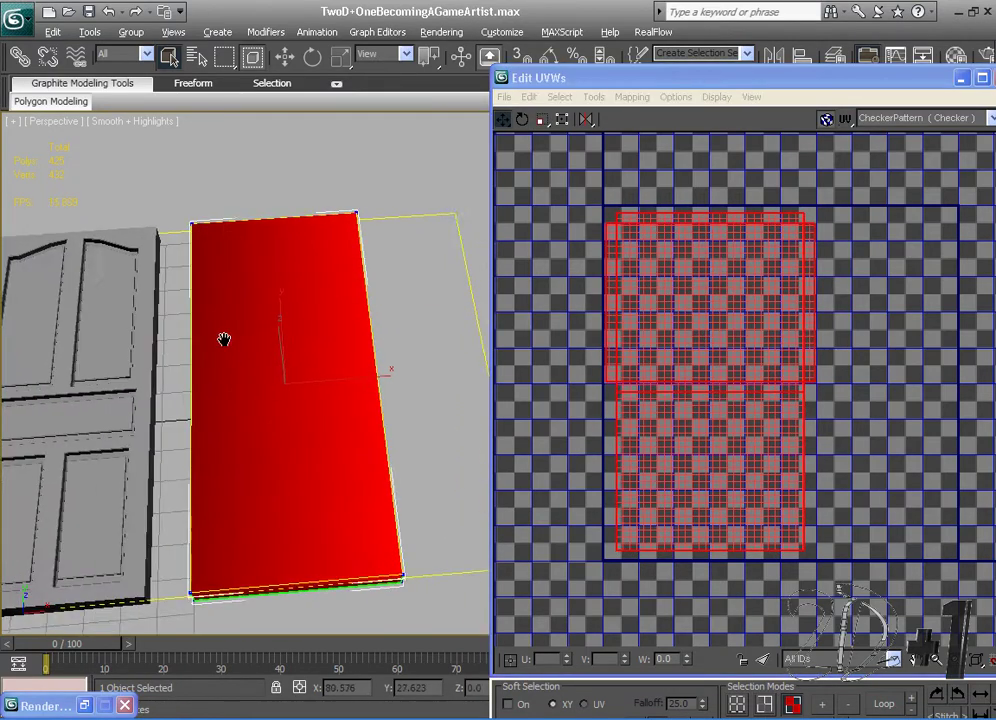
Step: Deselect the door's UV faces and minimize the UV editor
left_click(469, 268)
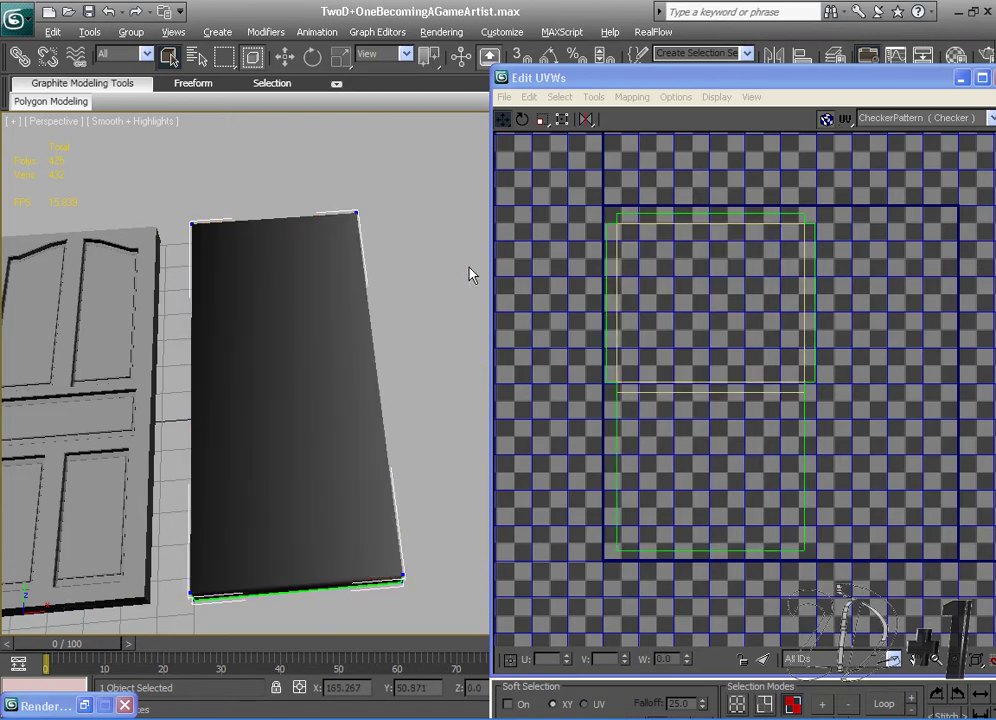
middle_click_drag(468, 268, 453, 254, "alt")
left_click(961, 78)
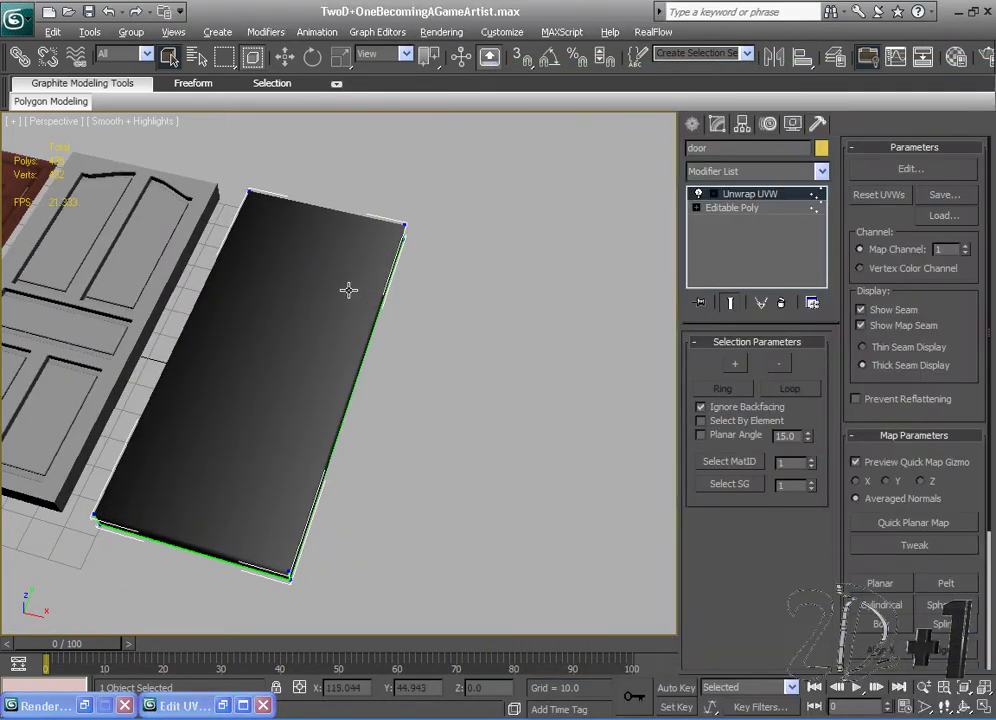
left_click(349, 289)
left_click(409, 307)
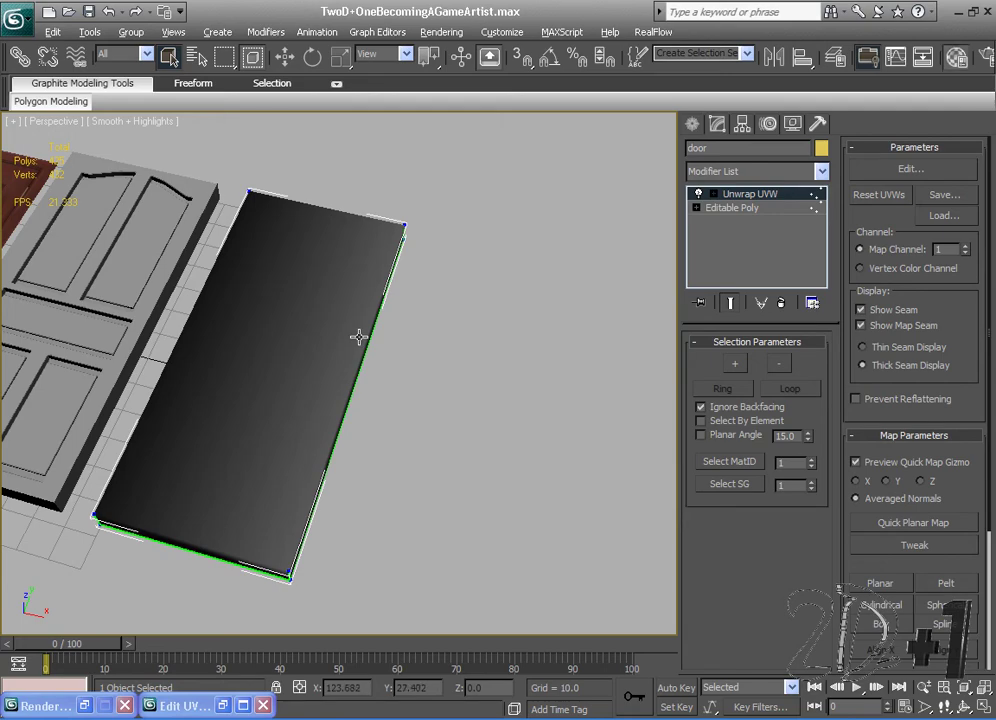
Step: Open the Material Editor and clear the Normal Bump map from the 02 - Default material's Bump slot
key("m")
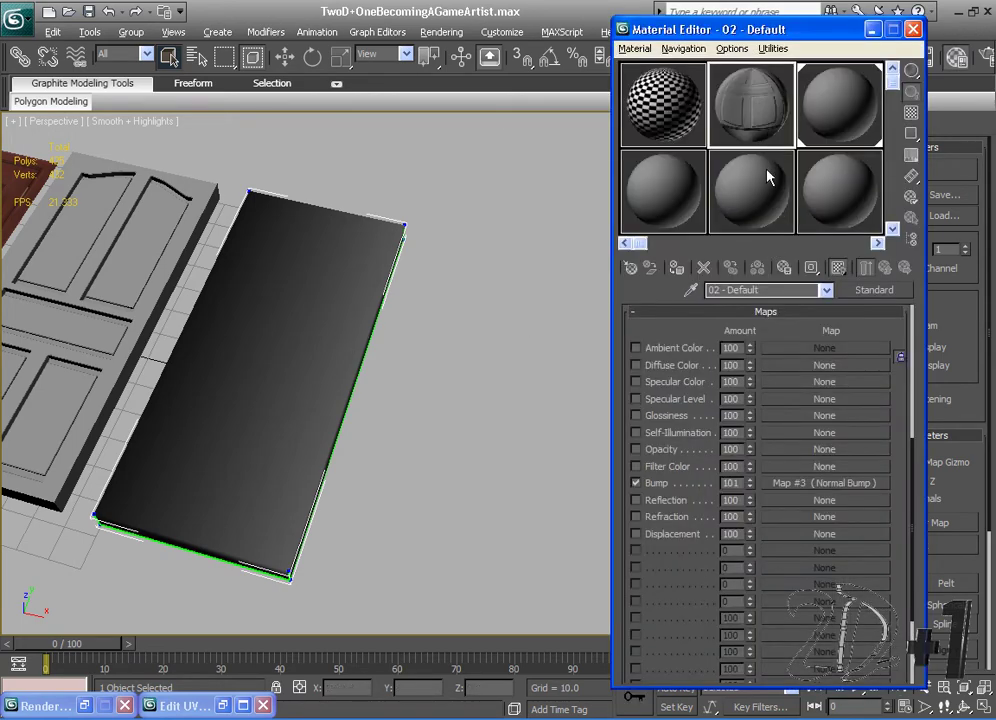
right_click(790, 483)
left_click(800, 518)
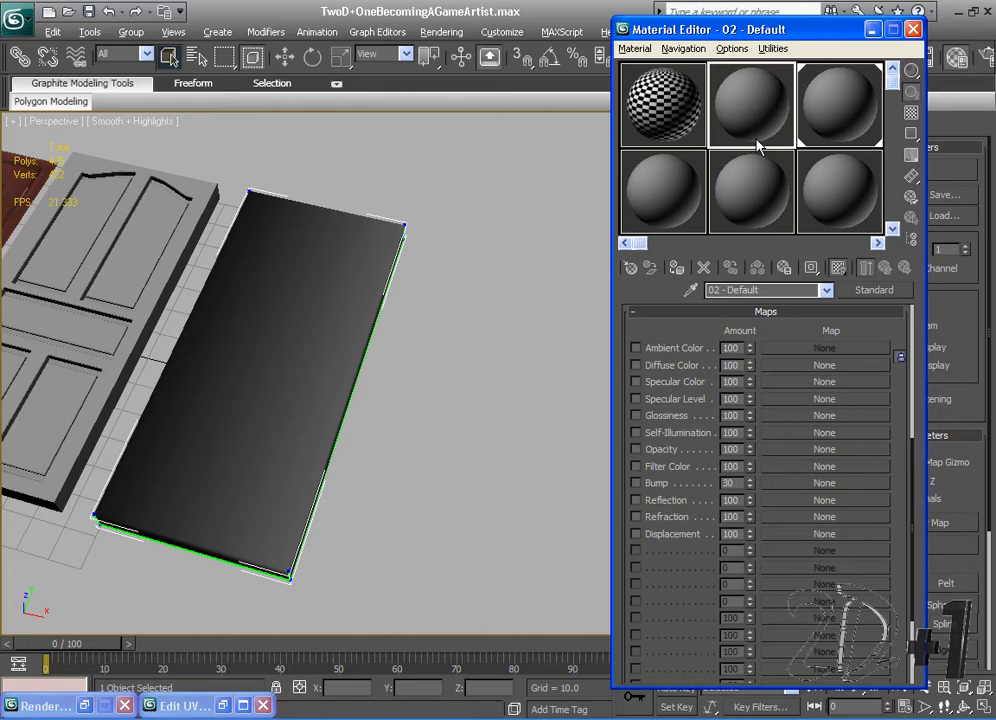
Step: Clear the checker map from the 01 - Default material's Diffuse slot
left_click(679, 121)
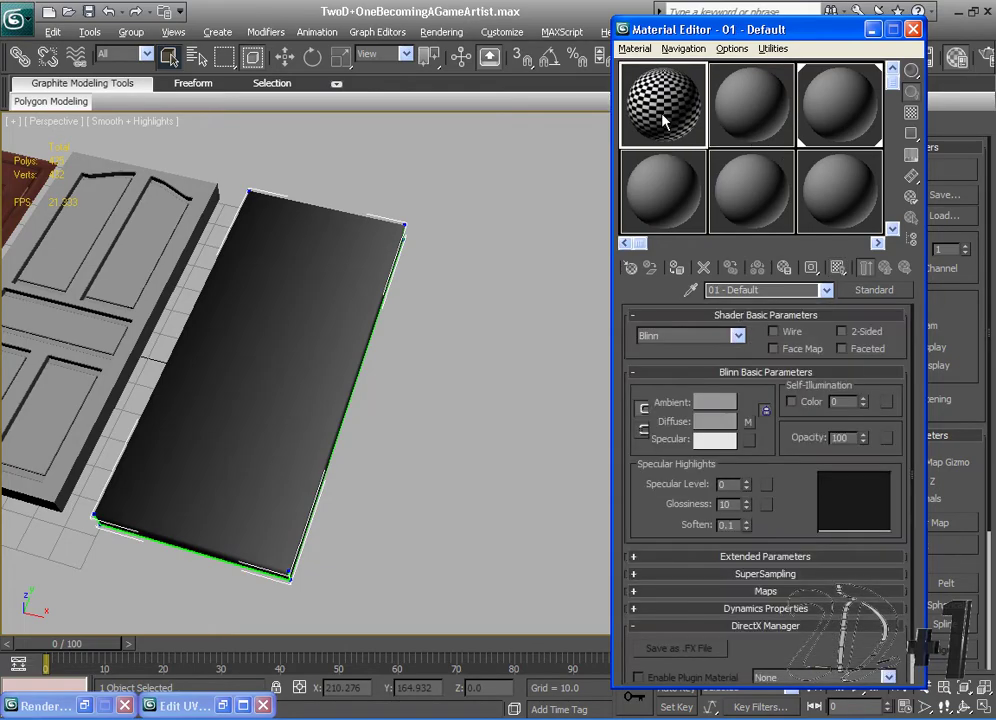
right_click(750, 434)
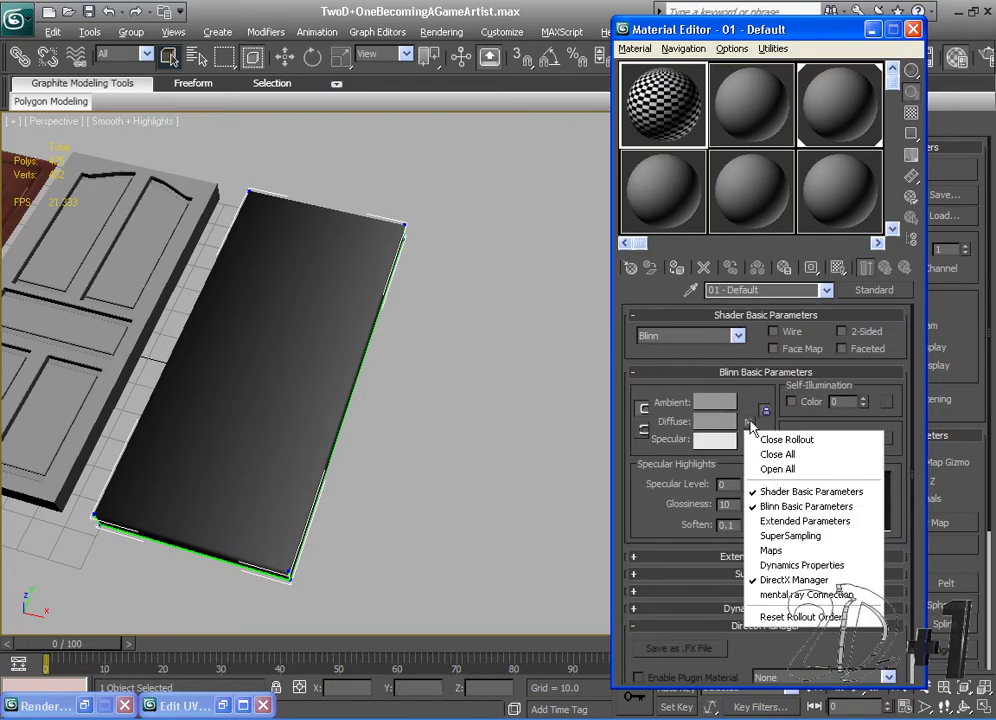
right_click(749, 421)
left_click(750, 445)
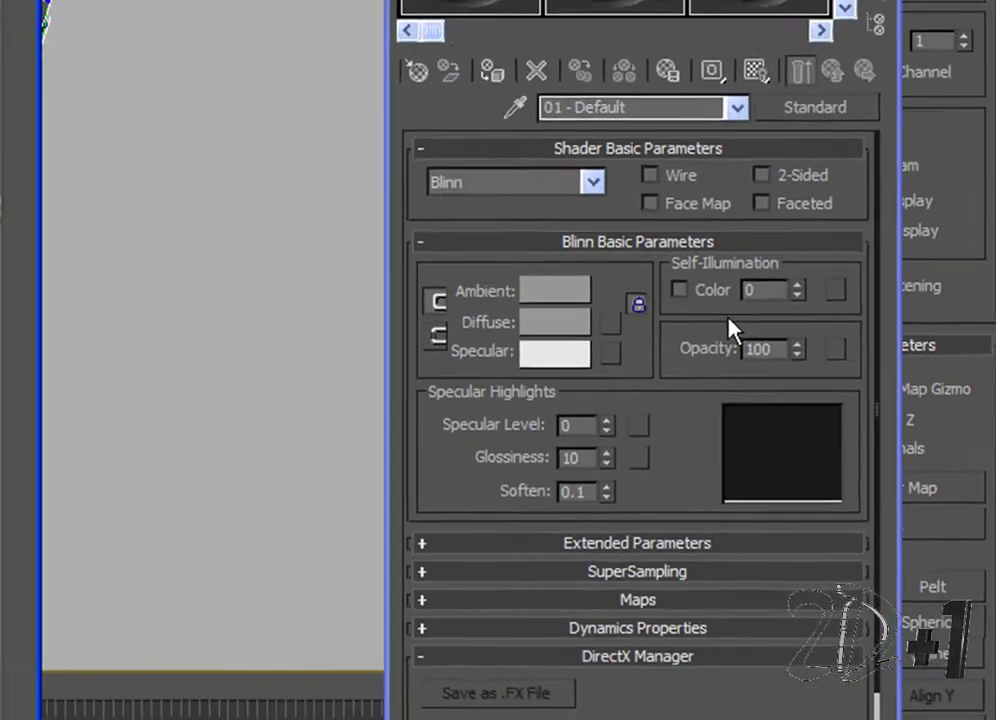
Step: Assign a Checker map to the 01 - Default material's diffuse color and show it on the door in the viewport
left_click(478, 248)
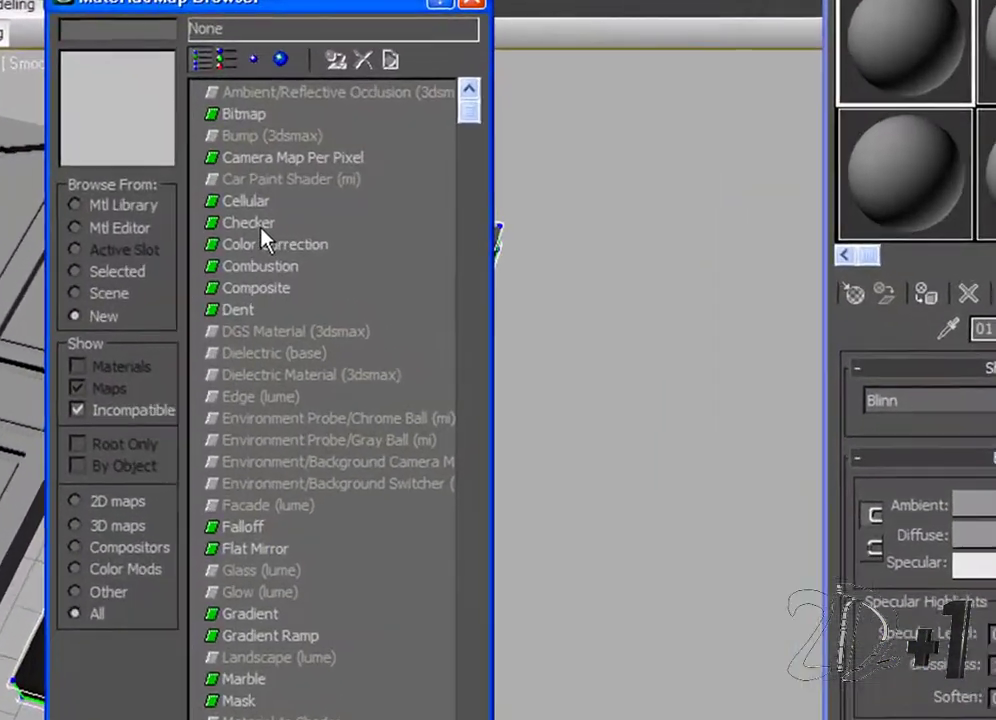
double_click(258, 225)
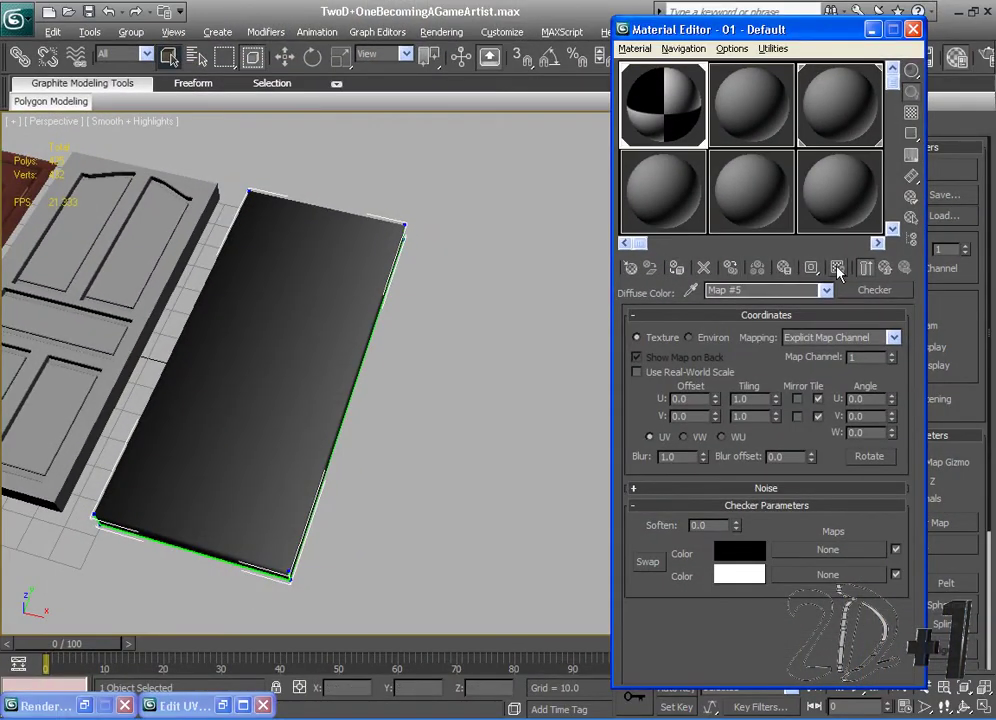
left_click(838, 268)
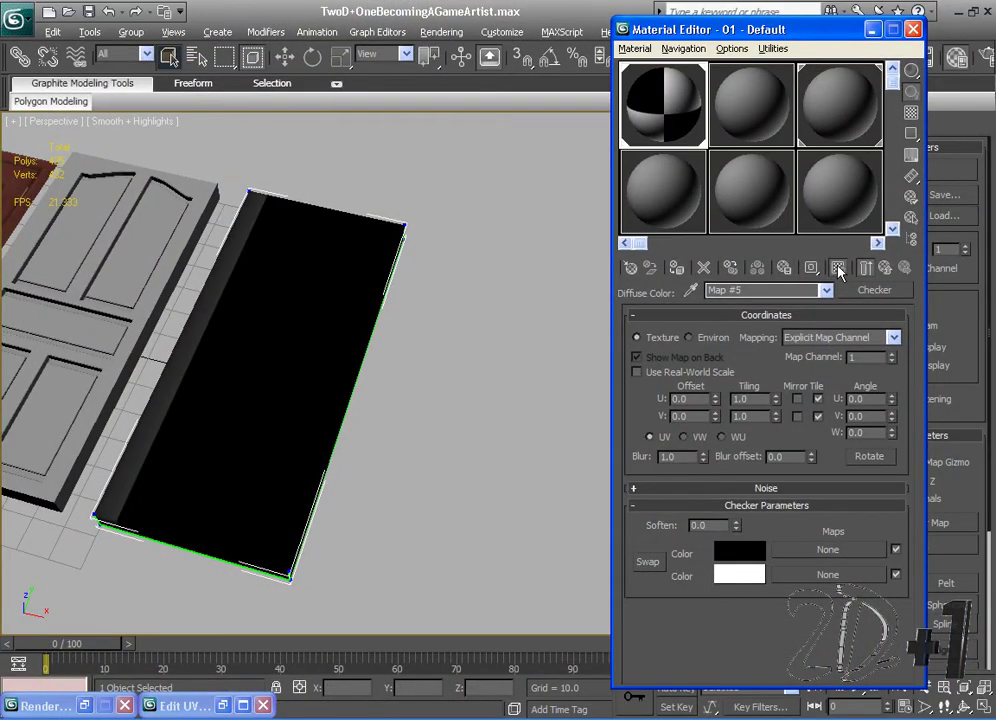
Step: Set the checker map's U and V tiling to 15 and inspect the pattern on the low-poly door
scroll(456, 362, "up", 5)
double_click(736, 399)
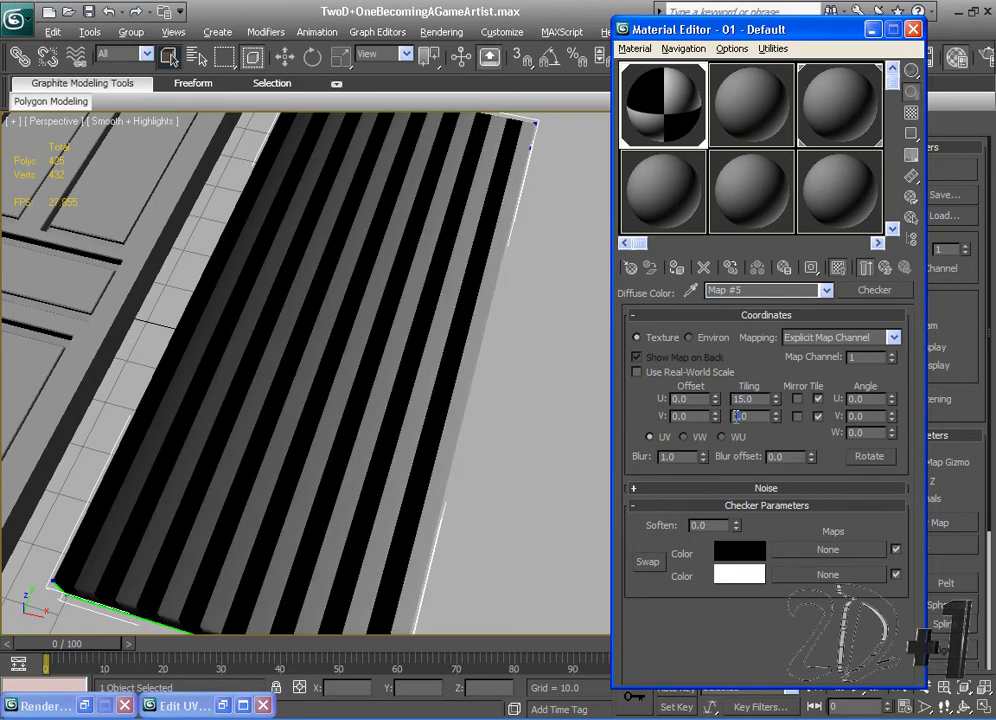
type("15")
key("Return")
left_click(380, 393)
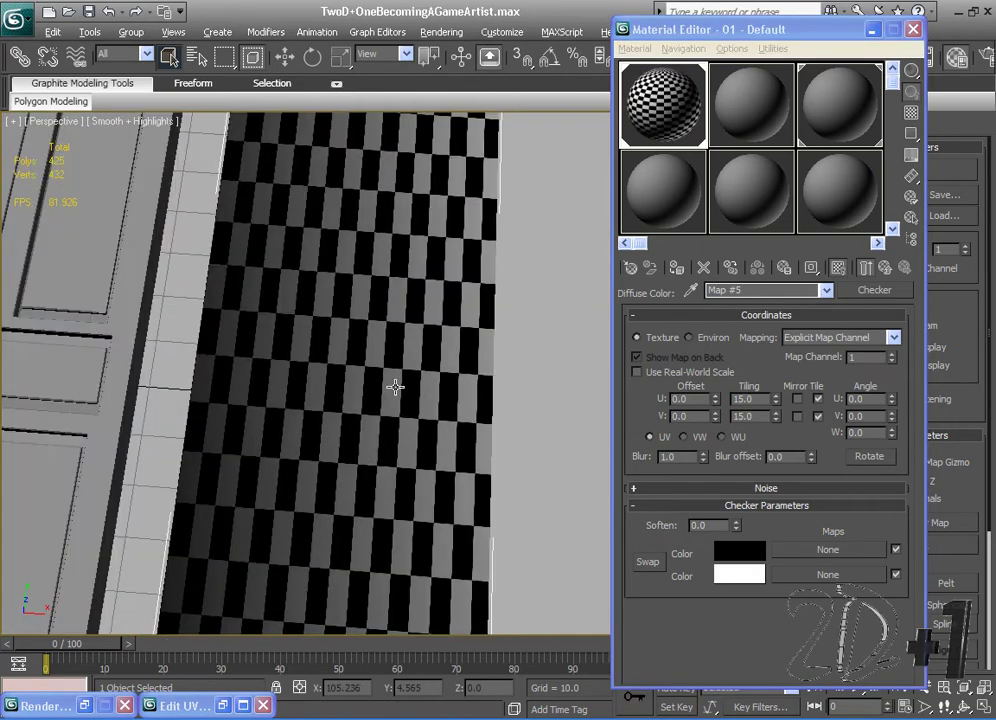
scroll(396, 385, "down", 3)
middle_click_drag(362, 407, 398, 354, "alt")
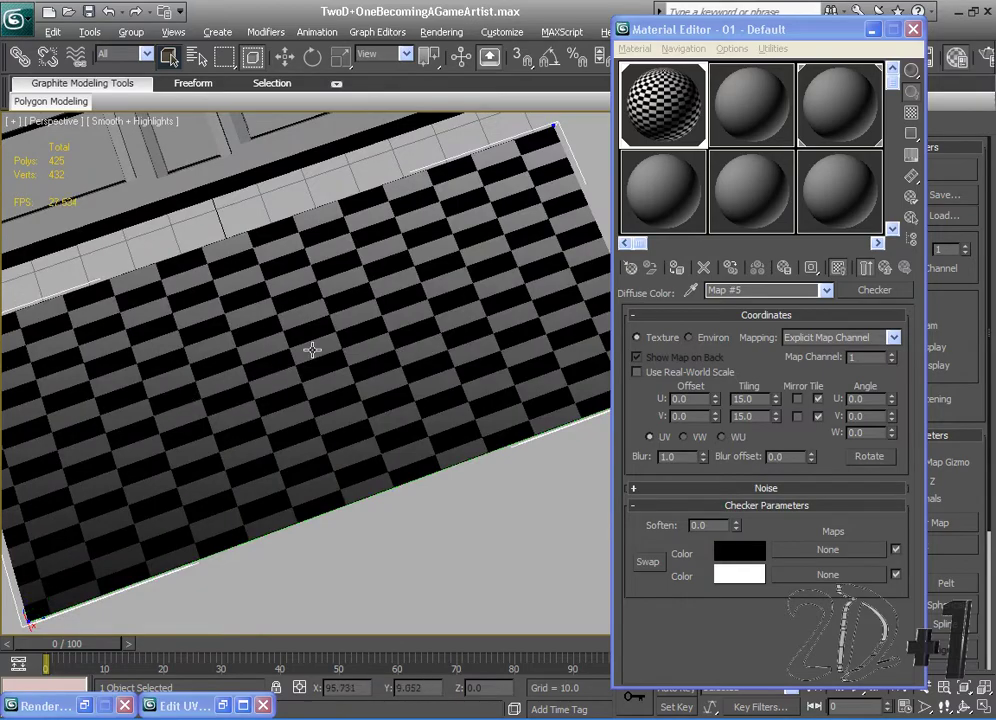
middle_click_drag(312, 350, 462, 528, "alt")
scroll(327, 385, "up", 4)
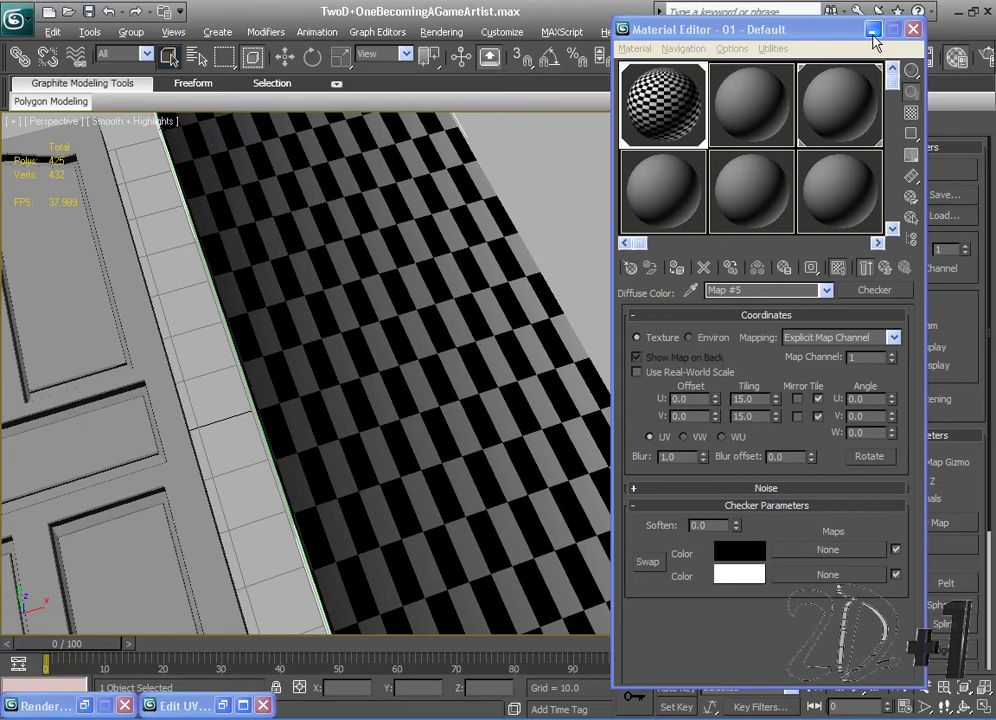
Step: Minimize the Material Editor and bring back the Edit UVWs window beside the door view
left_click(873, 31)
left_click(878, 175)
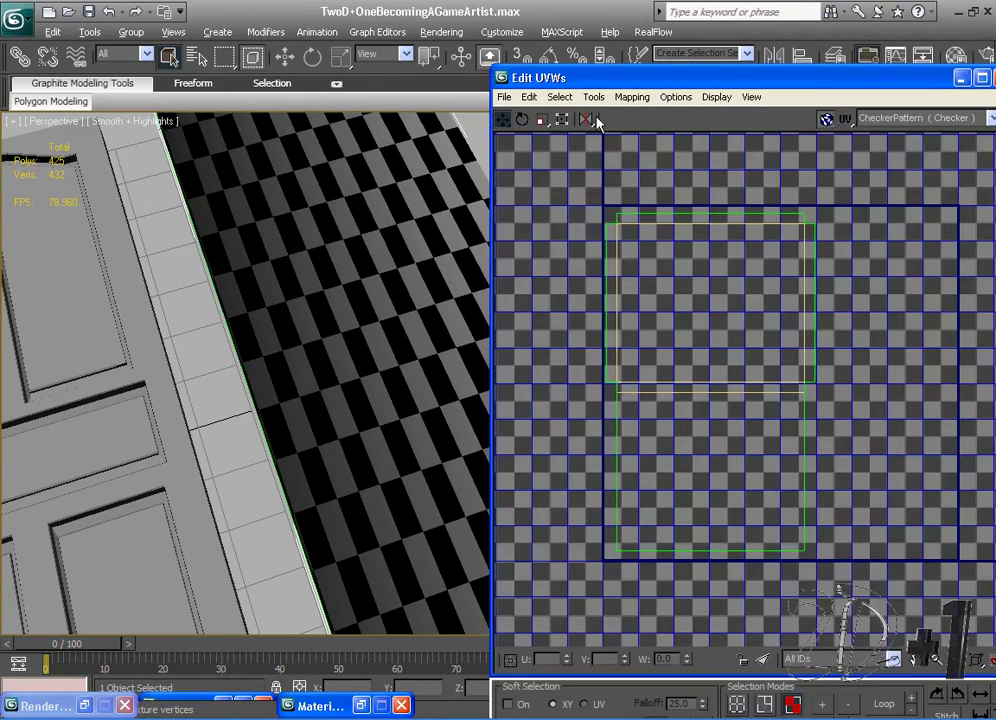
middle_click_drag(322, 245, 270, 305)
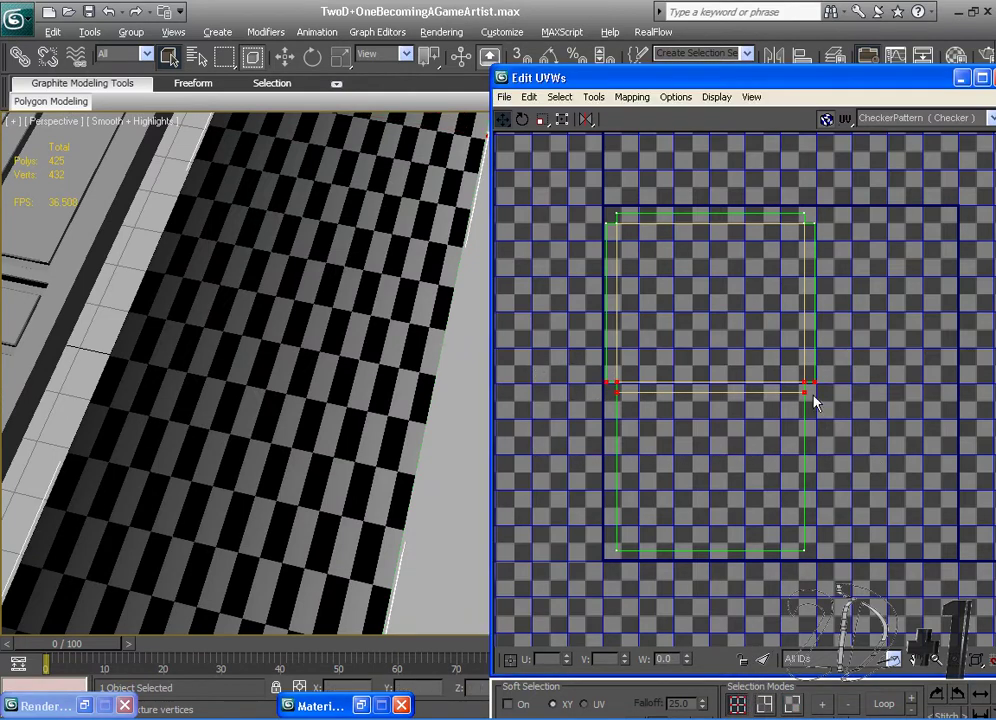
Step: Lower the middle rows of UV vertices until the checkers on the door's front face look less stretched
left_click_drag(806, 393, 807, 411)
scroll(413, 391, "down", 3)
scroll(327, 362, "up", 6)
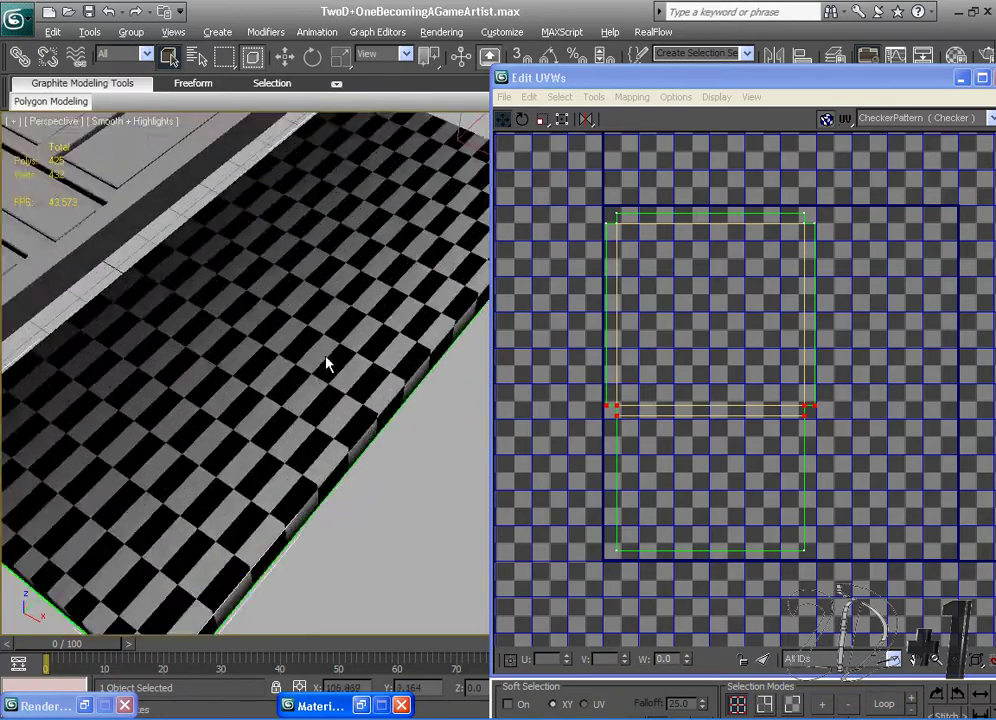
scroll(358, 322, "down", 5)
middle_click_drag(352, 338, 360, 447, "alt")
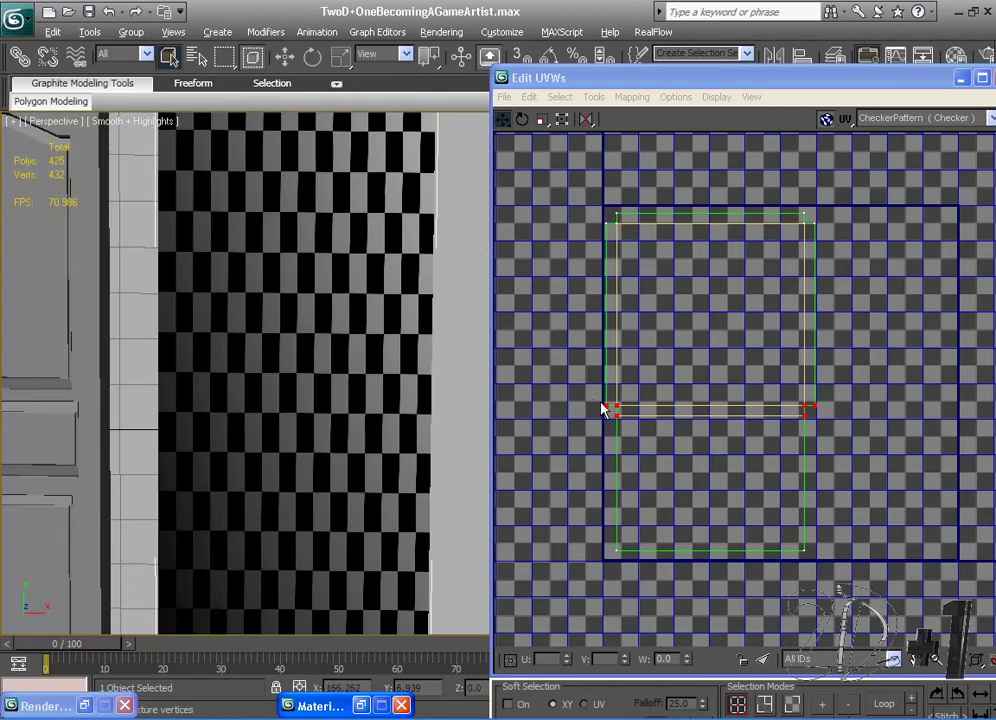
left_click_drag(604, 403, 604, 421)
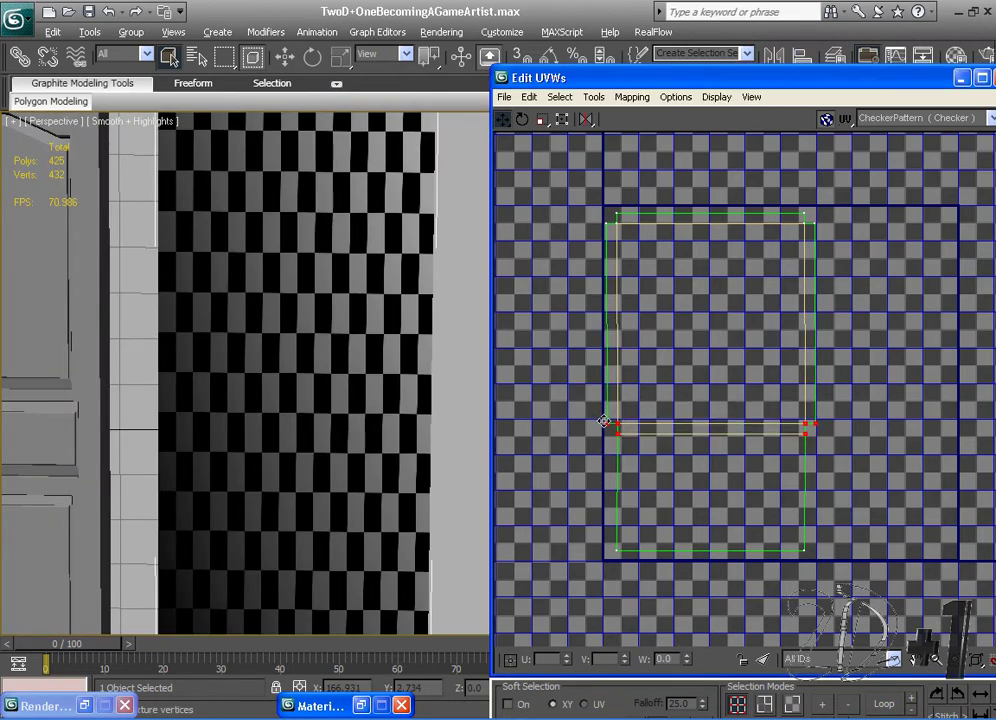
scroll(584, 300, "down", 2)
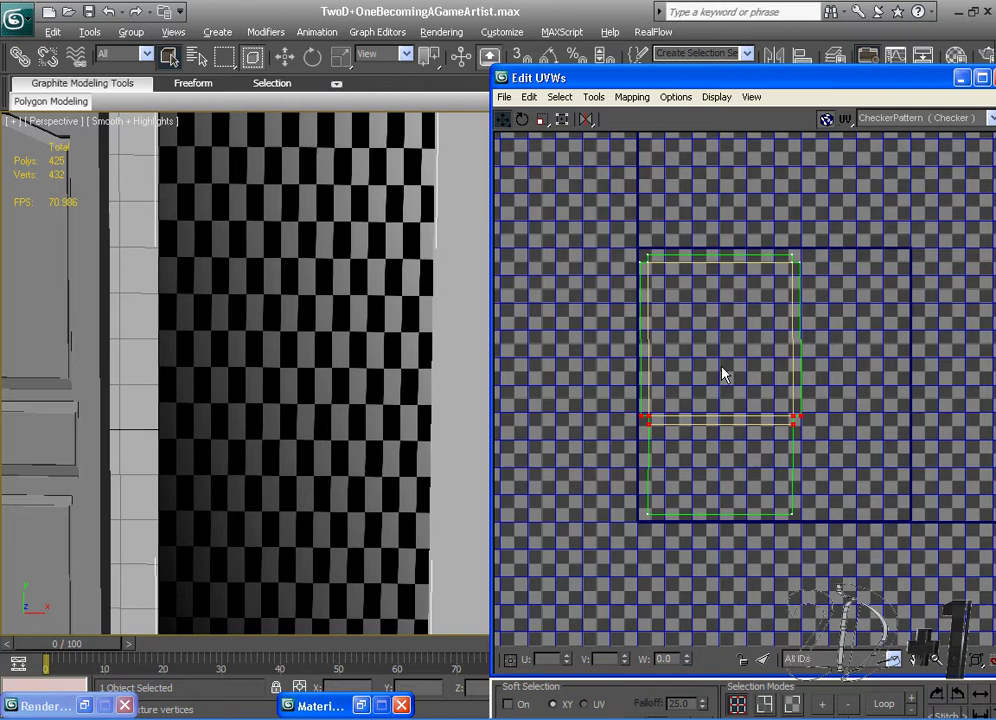
left_click_drag(607, 396, 838, 476)
left_click_drag(794, 426, 794, 487)
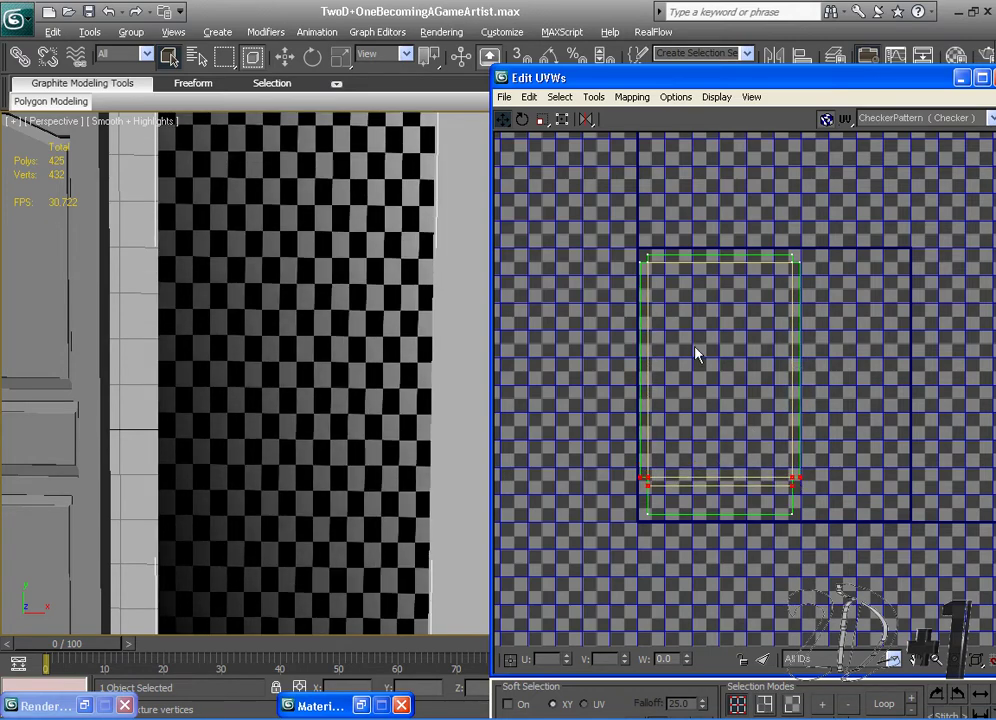
Step: Scale the whole UV layout down and move it against the left side of the UV square
left_click_drag(794, 494, 812, 563)
right_click(762, 430)
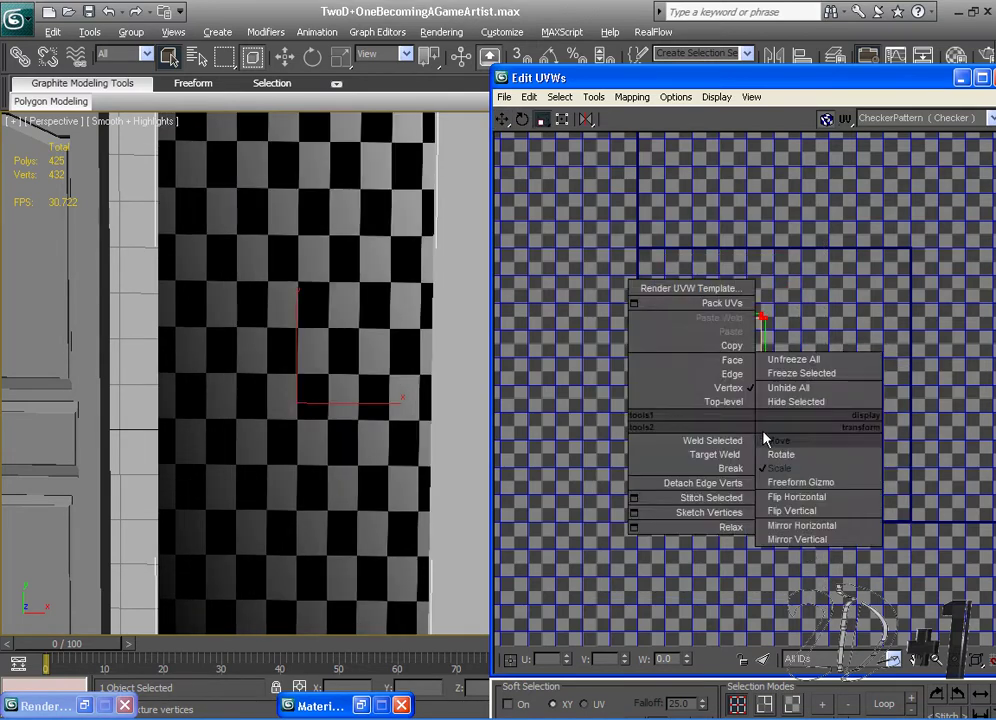
left_click(764, 436)
left_click_drag(763, 316, 734, 301)
Step: Raise the top rows of UV vertices to make the front face's checkers squarer, and check the door's side edges
left_click_drag(798, 345, 797, 343)
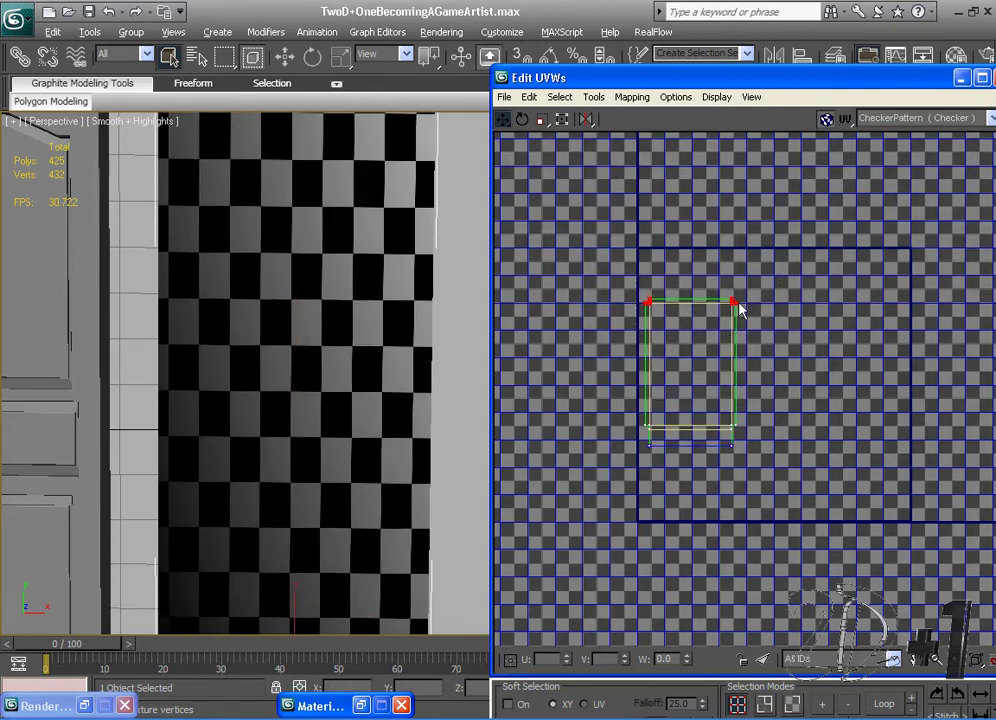
left_click_drag(740, 310, 737, 277)
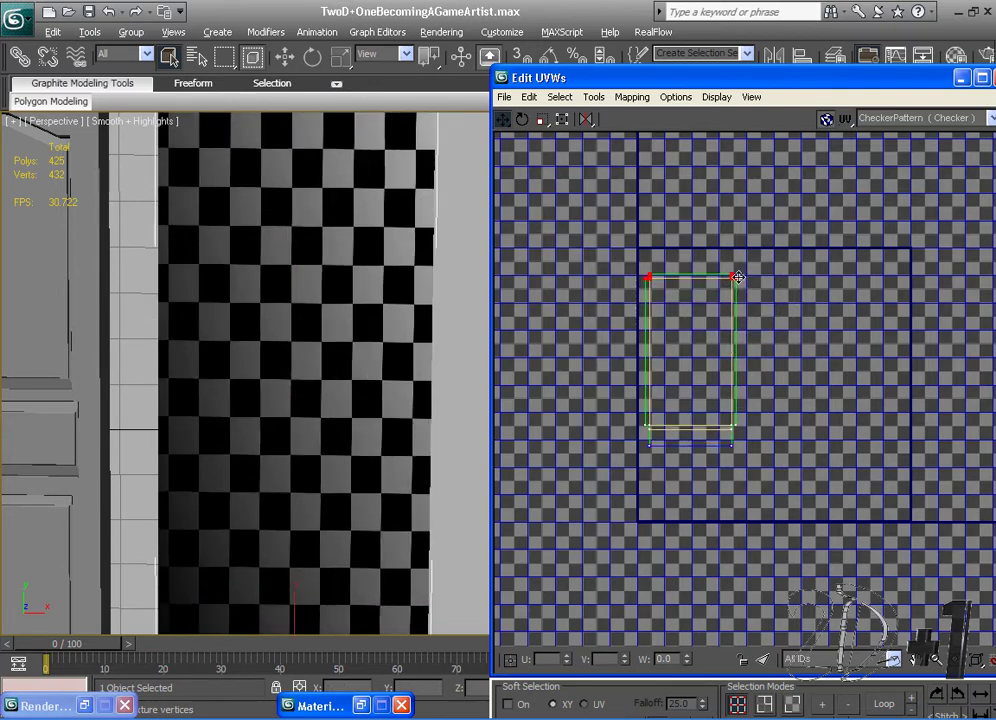
scroll(311, 456, "down", 3)
middle_click_drag(311, 456, 460, 389, "alt")
scroll(414, 474, "up", 3)
scroll(422, 351, "up", 3)
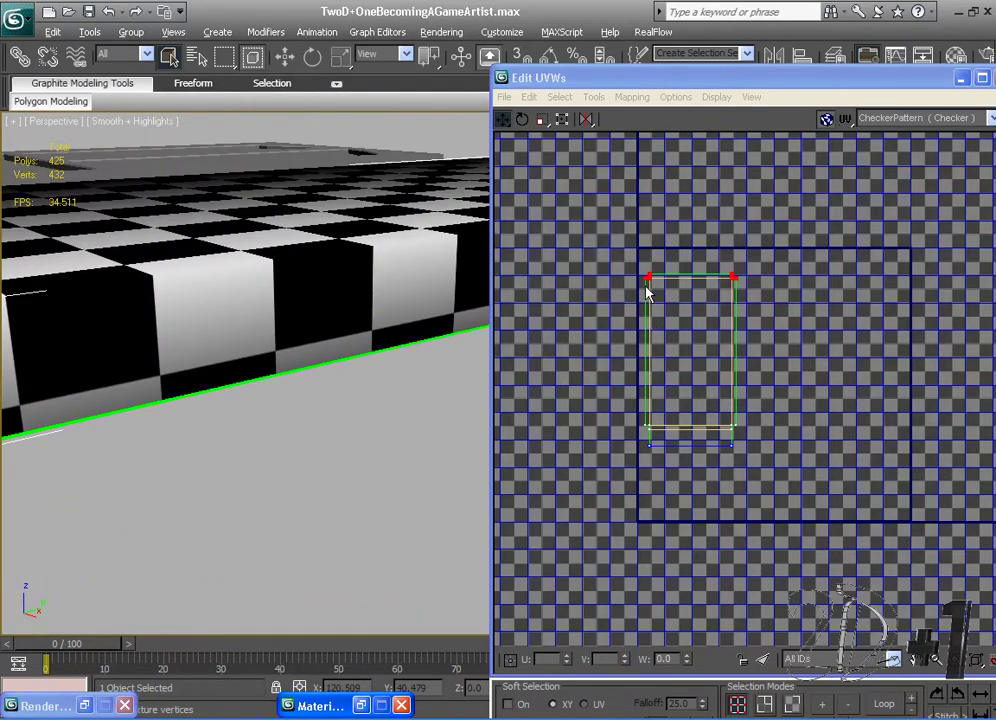
middle_click_drag(345, 290, 473, 313, "alt")
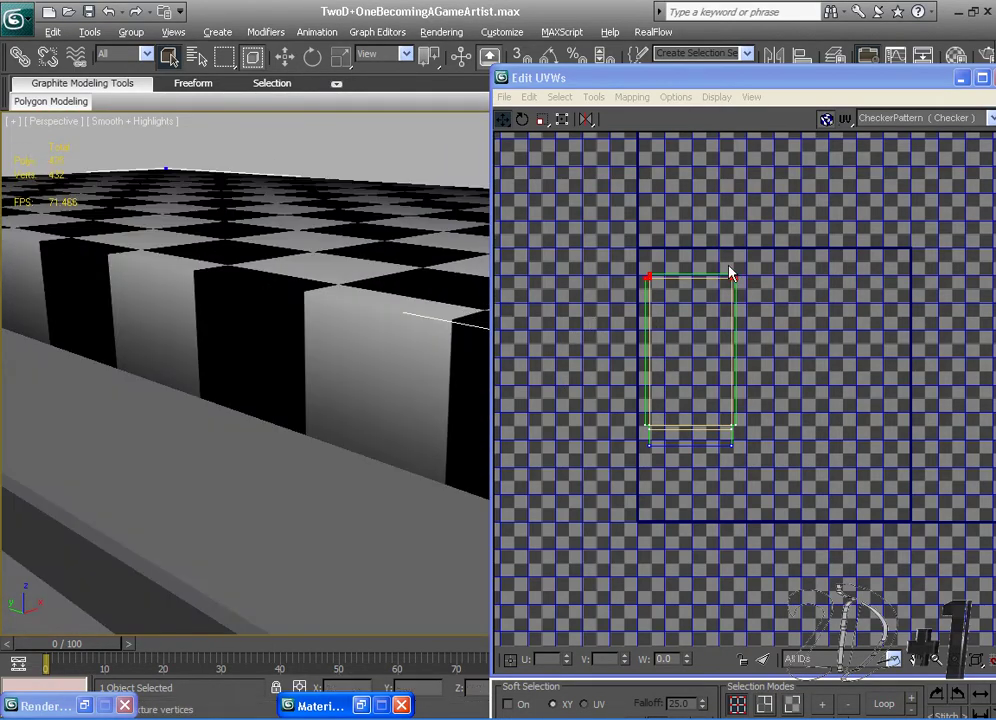
Step: Locate the door's corner in the UV layout and move the outer right UV vertices outward to widen the side strip
left_click(384, 349)
scroll(384, 349, "down", 2)
middle_click_drag(384, 349, 268, 345)
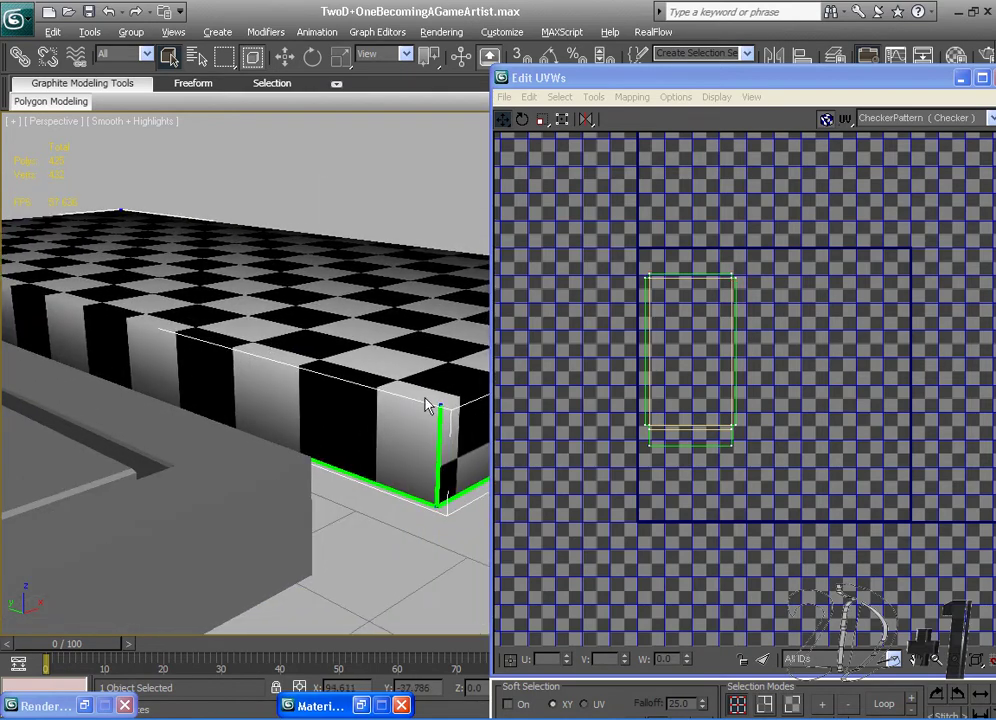
left_click(440, 404)
left_click(781, 289)
scroll(781, 289, "up", 2)
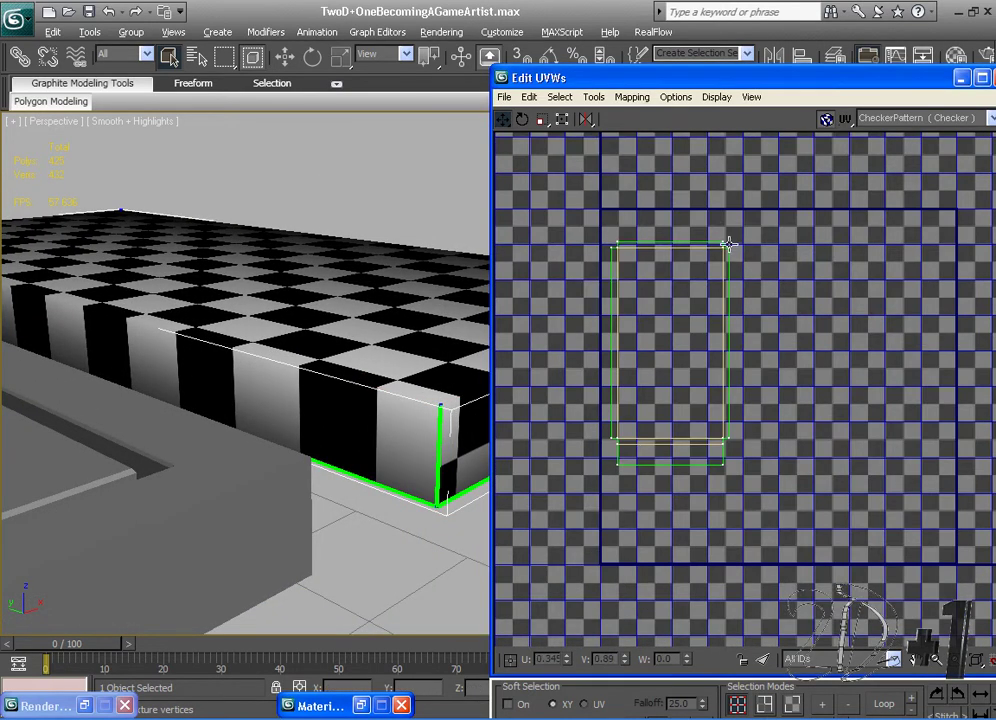
left_click_drag(729, 443, 760, 438)
middle_click_drag(515, 441, 484, 434)
middle_click_drag(453, 444, 376, 431)
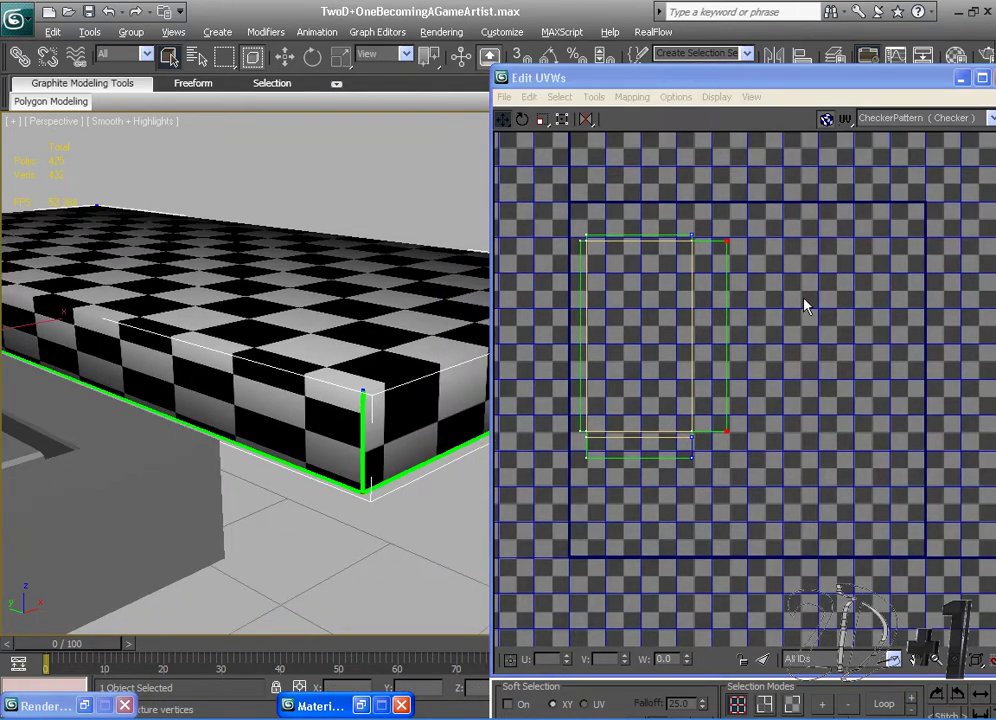
left_click_drag(725, 243, 708, 243)
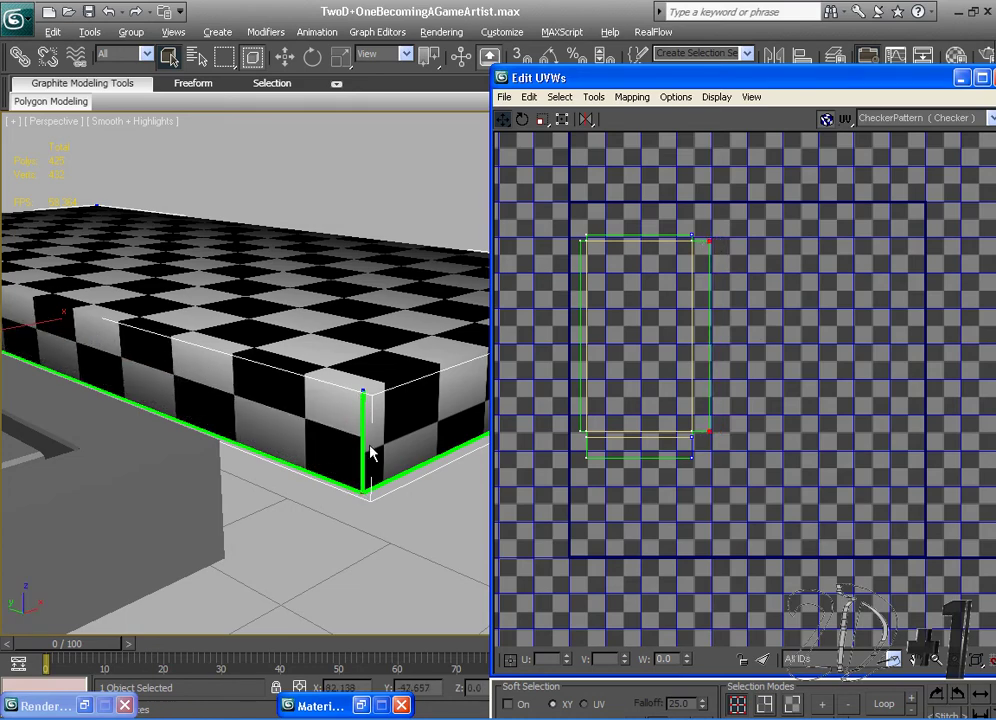
Step: Select the upper and lower vertices at the door's other corner and examine where they lie in the UV layout
scroll(369, 453, "down", 3)
middle_click_drag(367, 456, 325, 538, "alt")
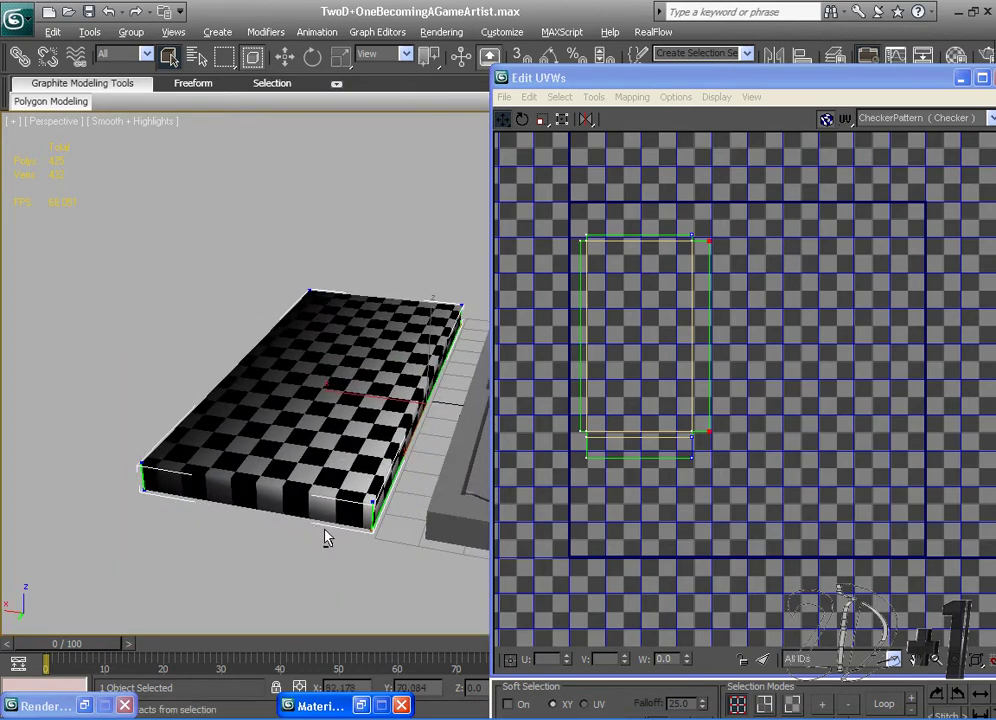
scroll(325, 538, "up", 10)
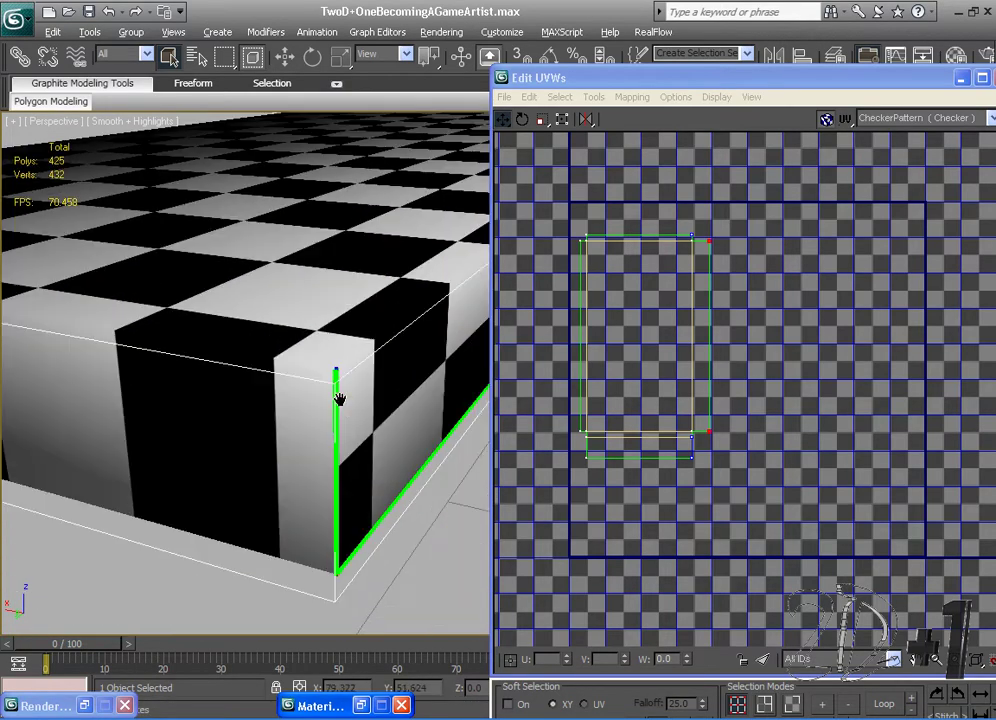
key("super")
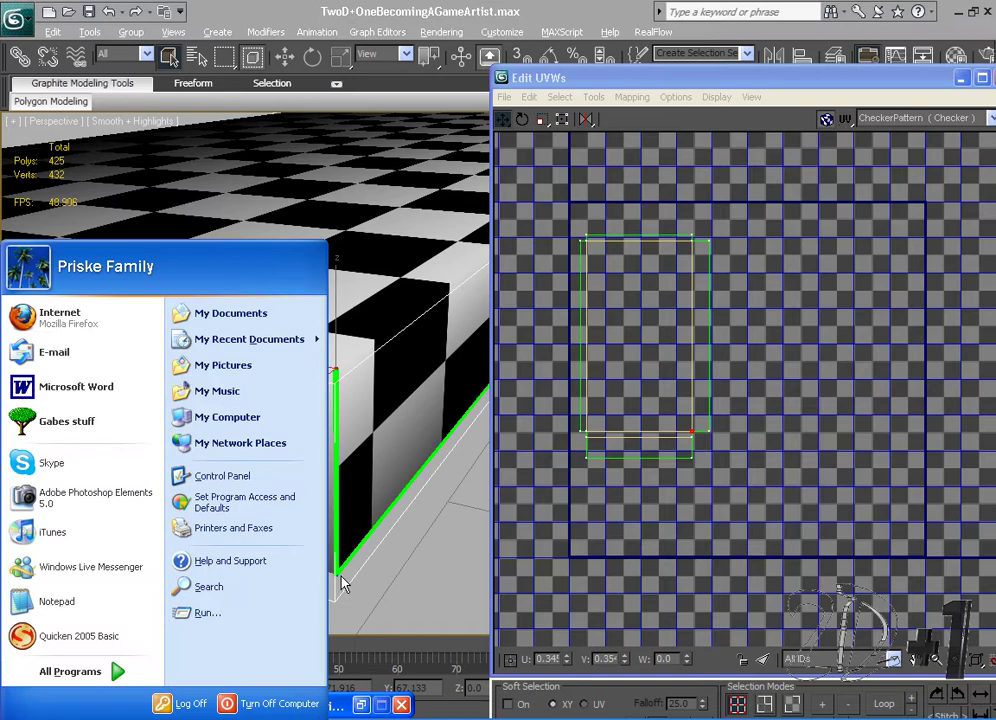
left_click(341, 577)
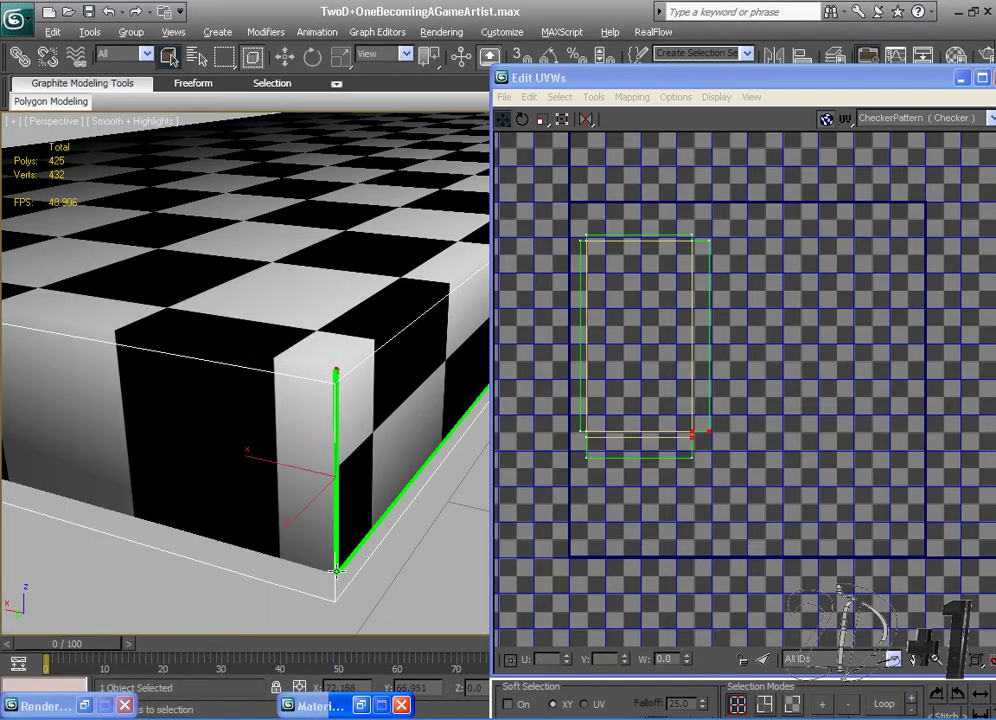
scroll(680, 440, "up", 5)
scroll(673, 443, "up", 3)
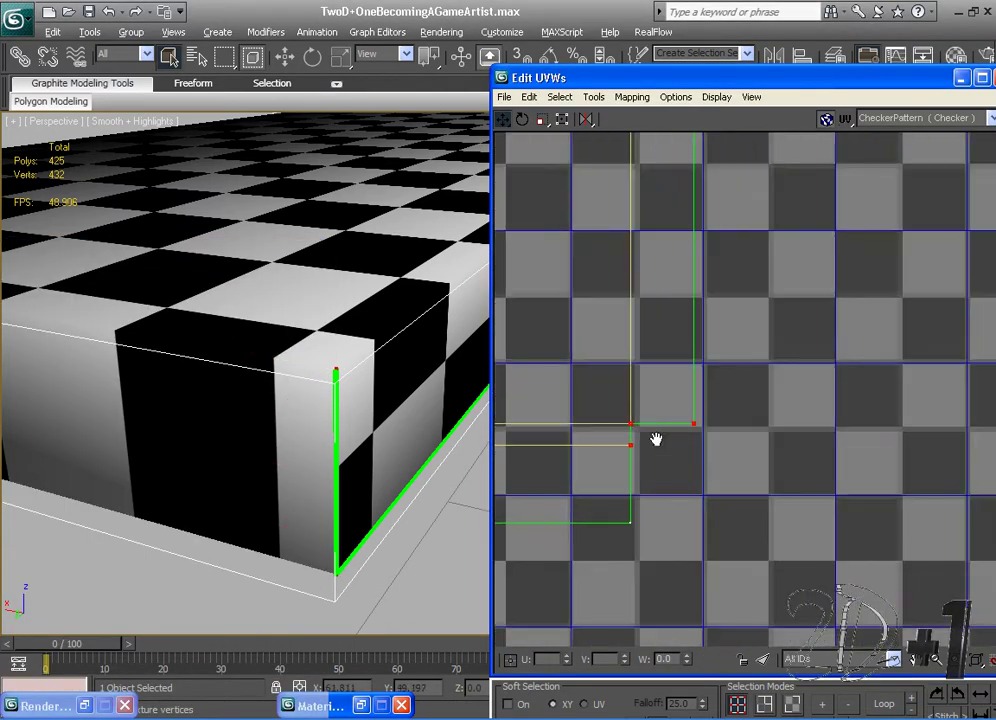
scroll(670, 437, "down", 6)
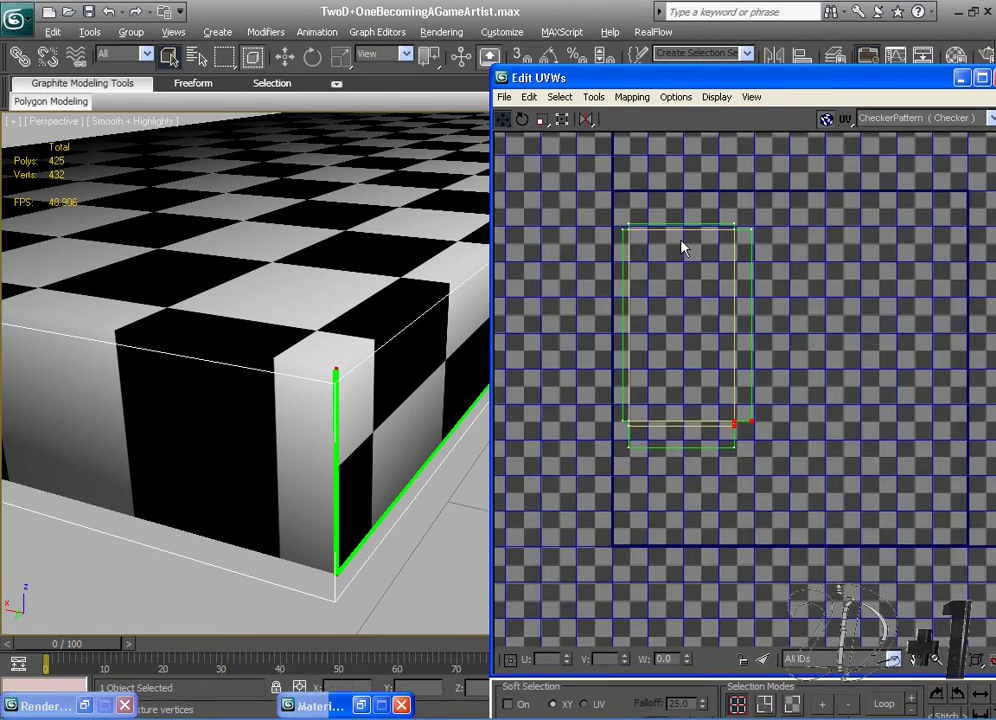
scroll(722, 367, "up", 2)
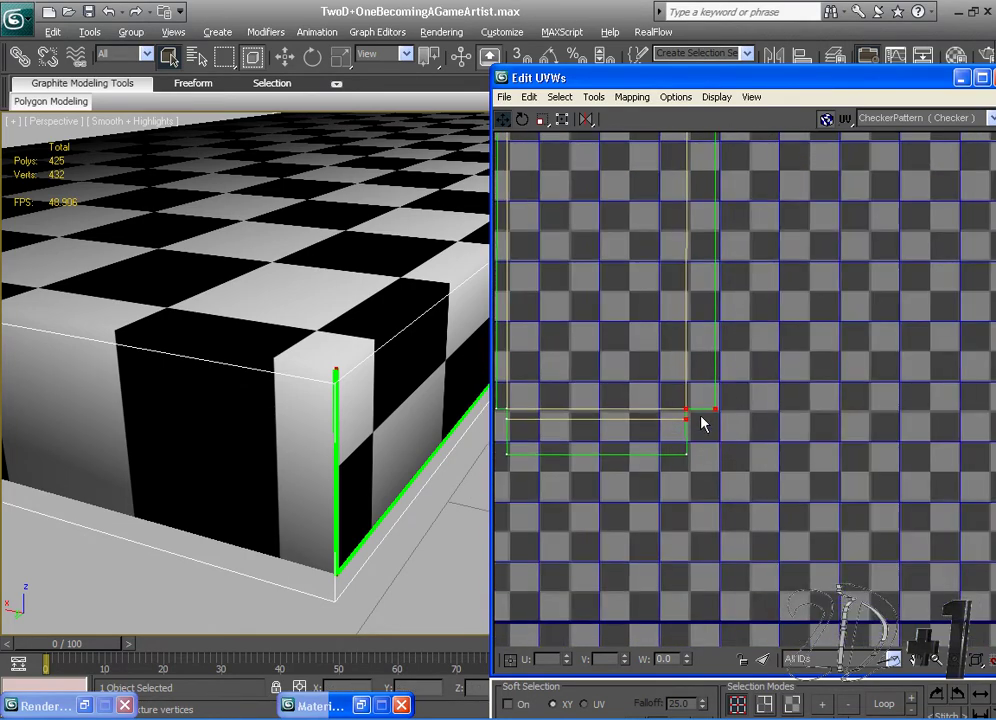
scroll(689, 475, "up", 2)
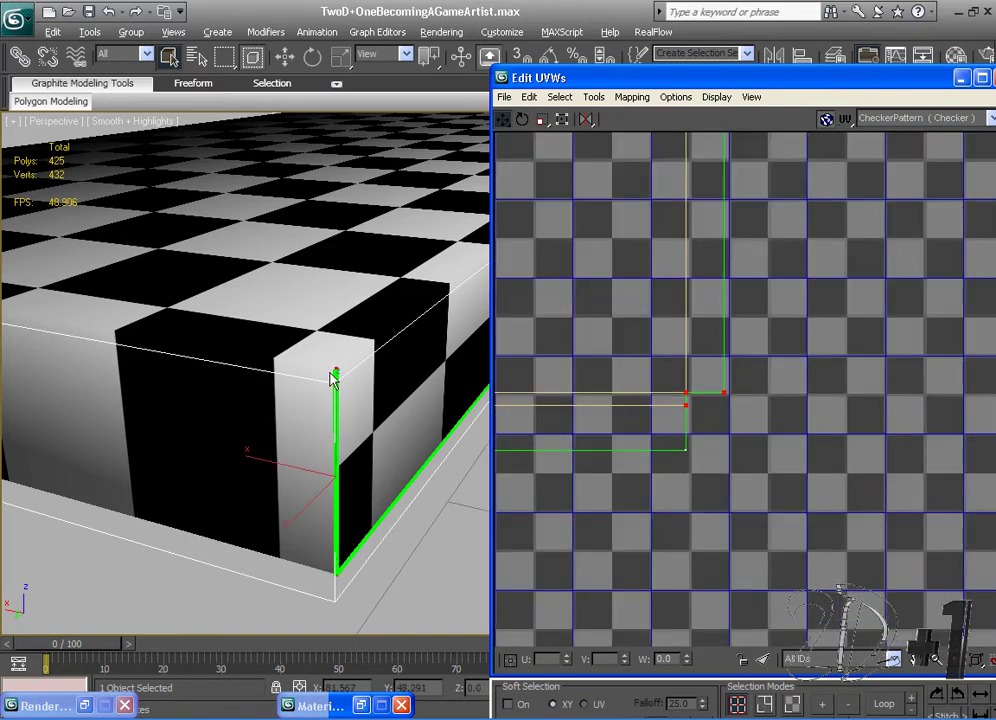
Step: Move the lowest UV vertices down to the bottom edge of the UV square and check the door's underside and end
scroll(318, 514, "down", 2)
middle_click(316, 512)
scroll(316, 512, "down", 5)
middle_click_drag(316, 514, 310, 372, "alt")
scroll(600, 422, "down", 3)
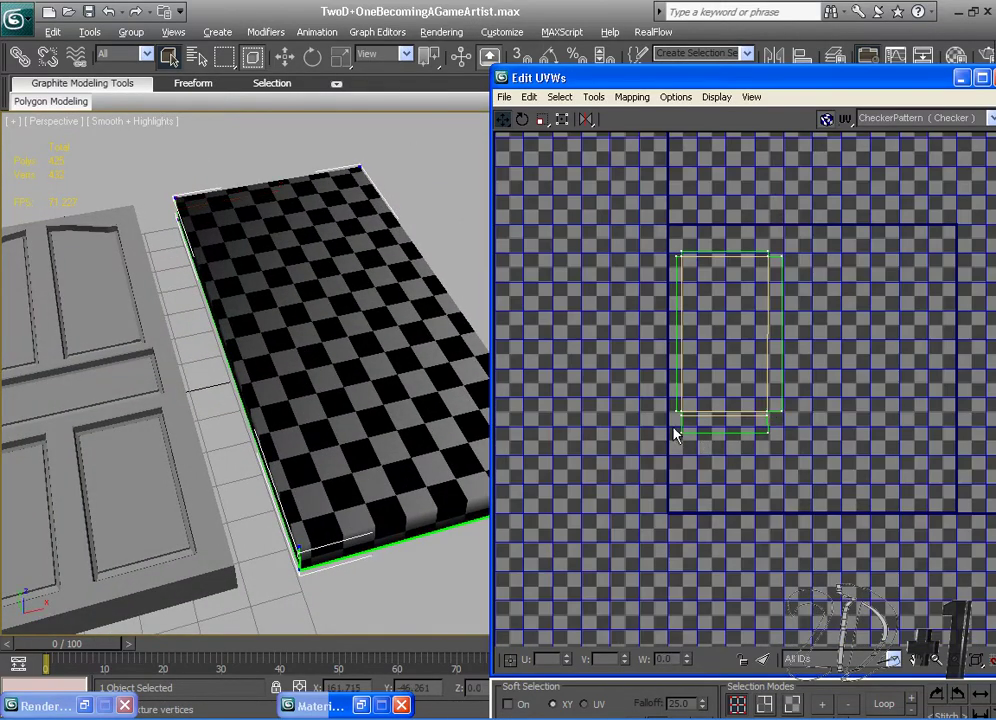
left_click_drag(772, 464, 772, 501)
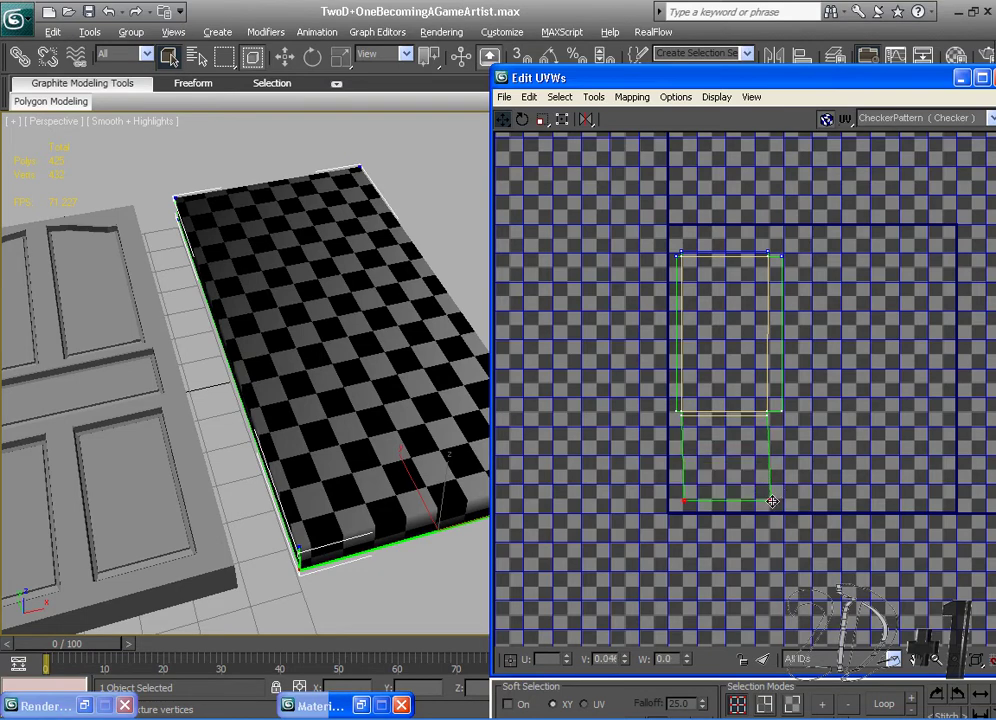
middle_click_drag(429, 416, 410, 236, "alt")
left_click_drag(777, 510, 769, 512)
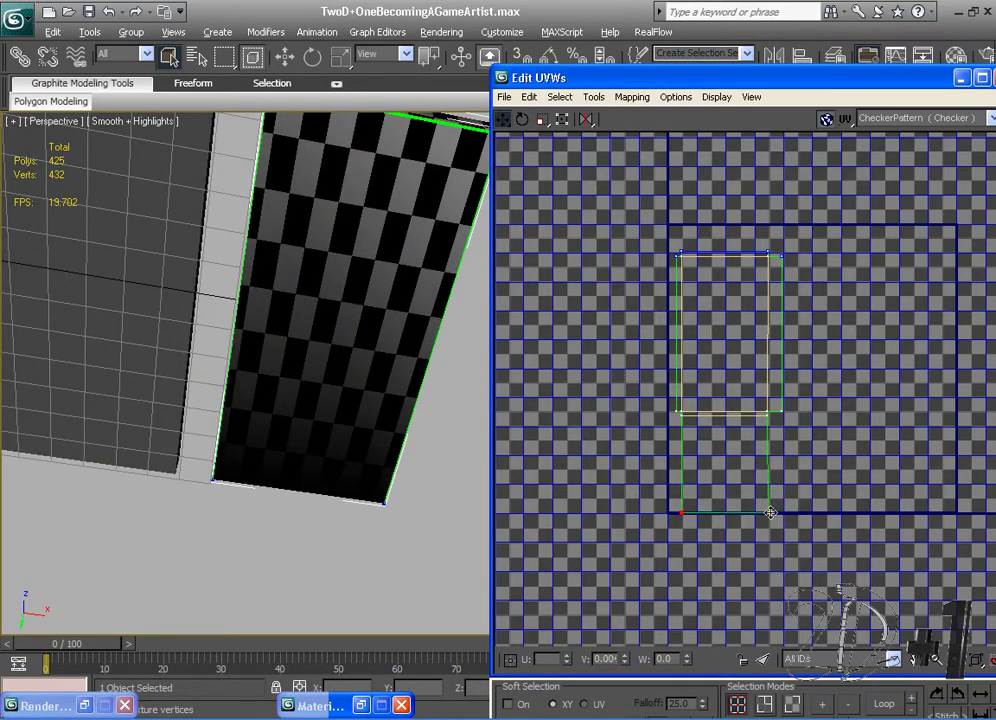
middle_click_drag(473, 407, 430, 553, "alt")
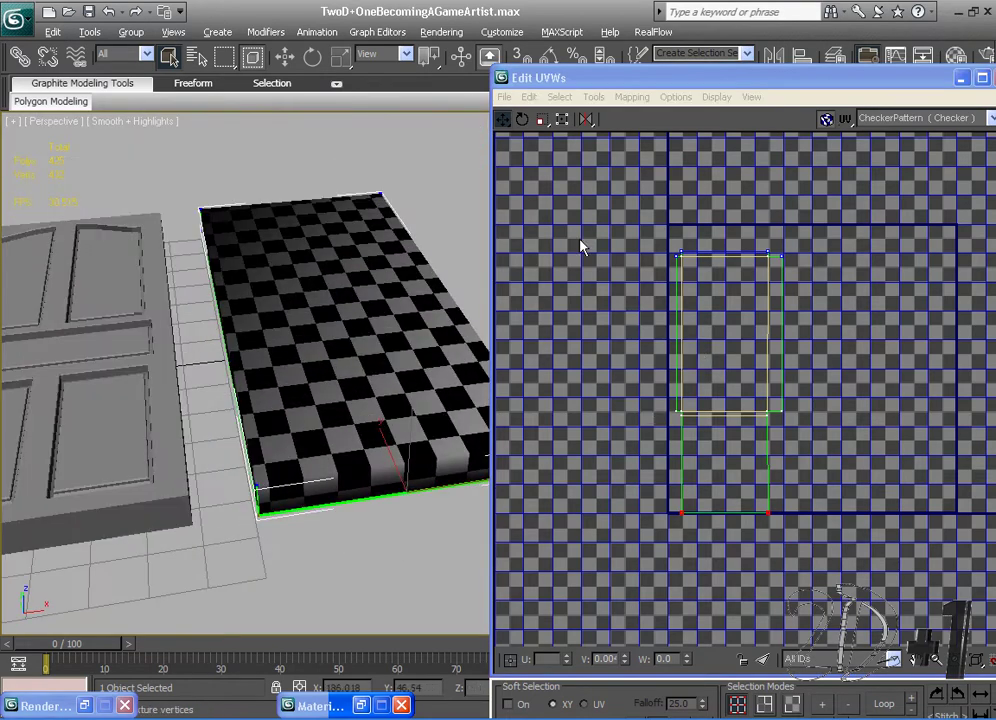
Step: Scale up the entire door UV layout and position it to fill the height of the UV square
left_click_drag(580, 240, 893, 638)
left_click_drag(769, 415, 768, 397)
right_click(771, 405)
left_click(791, 446)
right_click(769, 390)
left_click(775, 404)
middle_click_drag(403, 409, 484, 430)
scroll(398, 412, "down", 5)
middle_click_drag(484, 430, 348, 460, "alt")
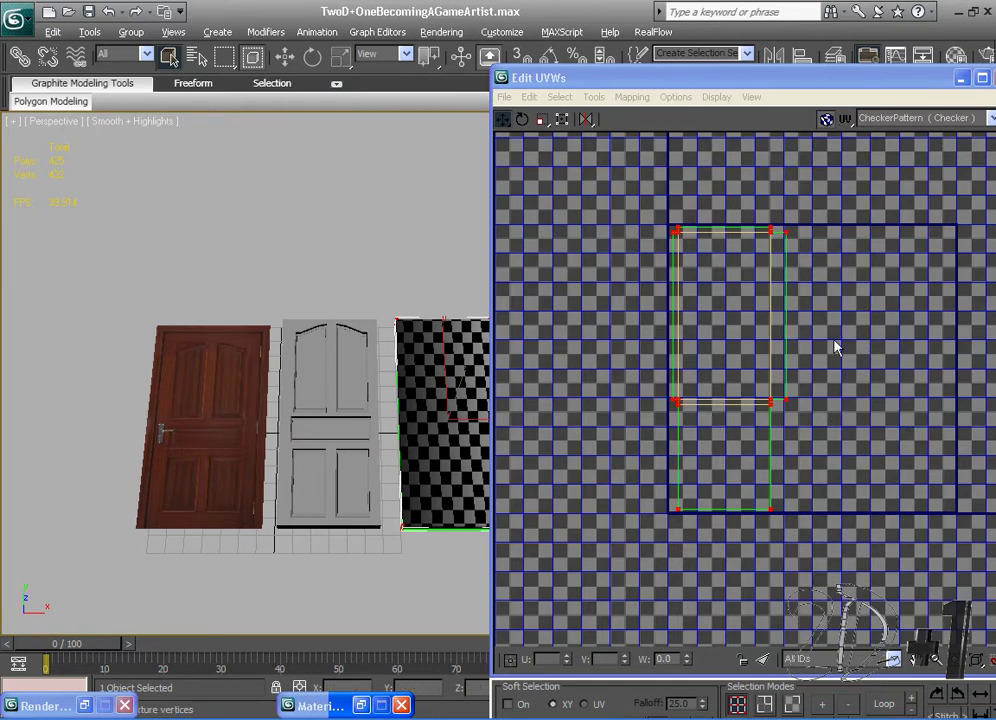
middle_click_drag(307, 341, 237, 345)
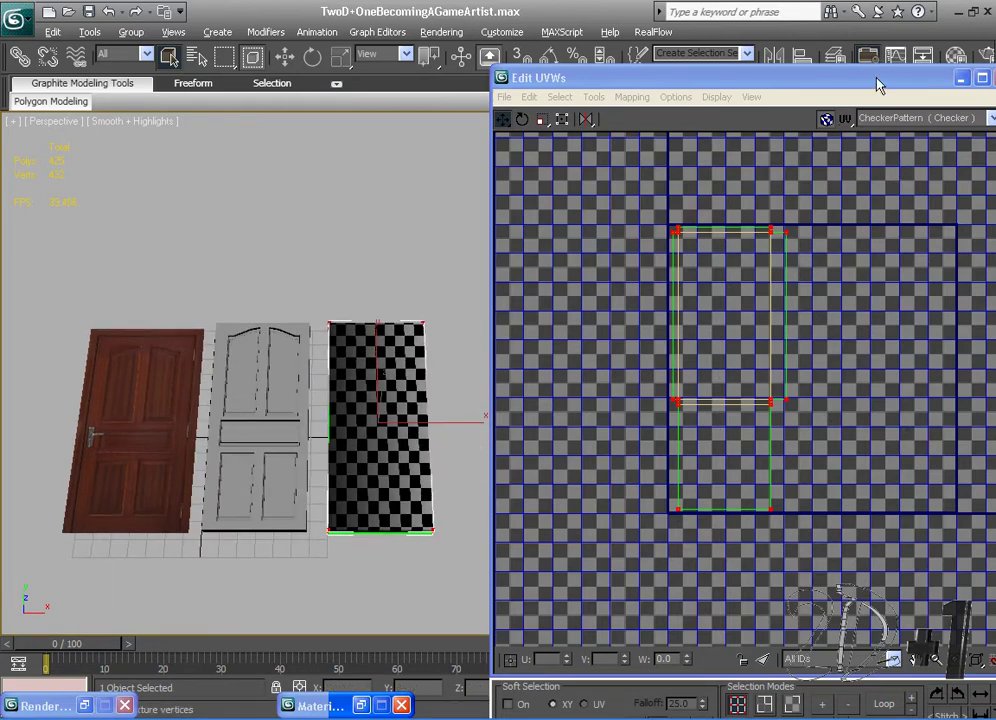
Step: Close the UV editor and collapse the door's Unwrap UVW modifier into its Editable Poly
left_click_drag(878, 85, 734, 93)
left_click(840, 84)
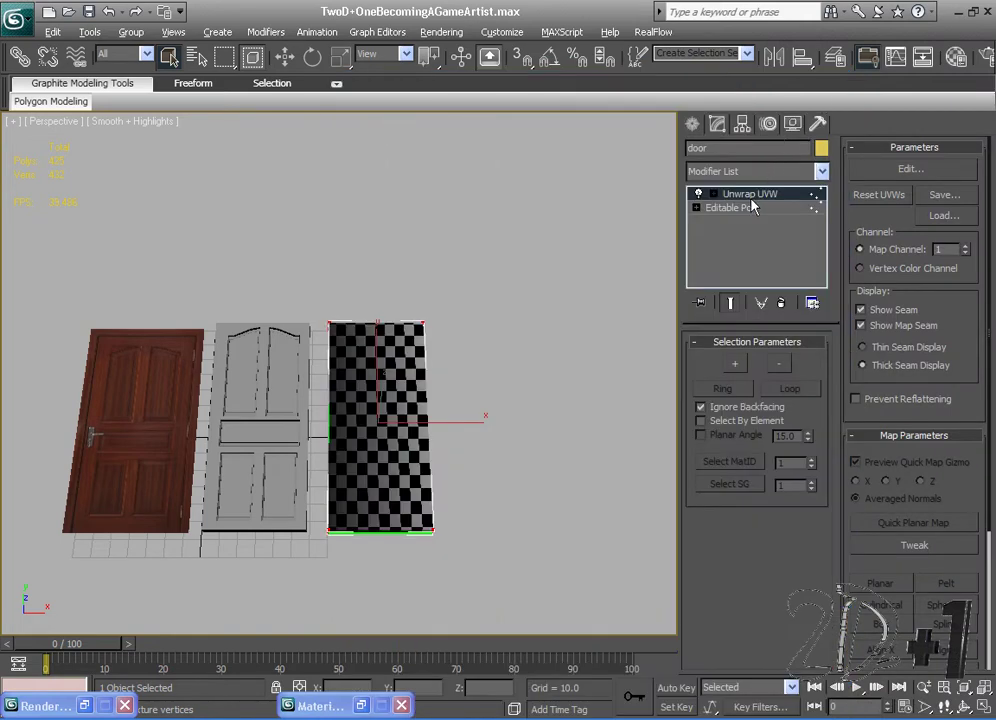
right_click(752, 197)
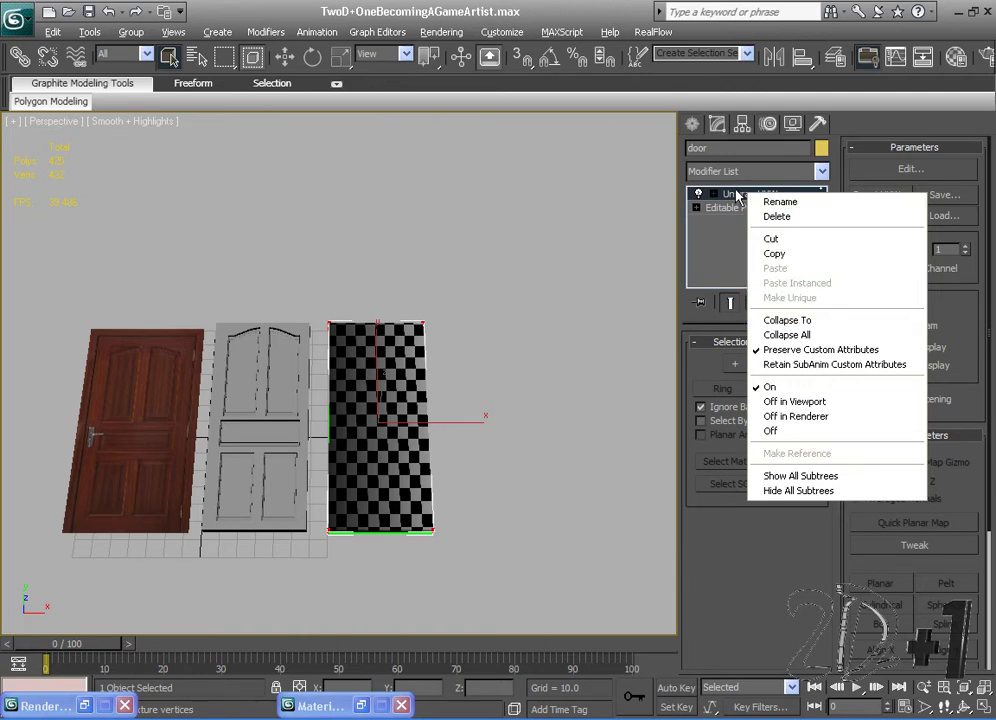
left_click(826, 321)
left_click(576, 445)
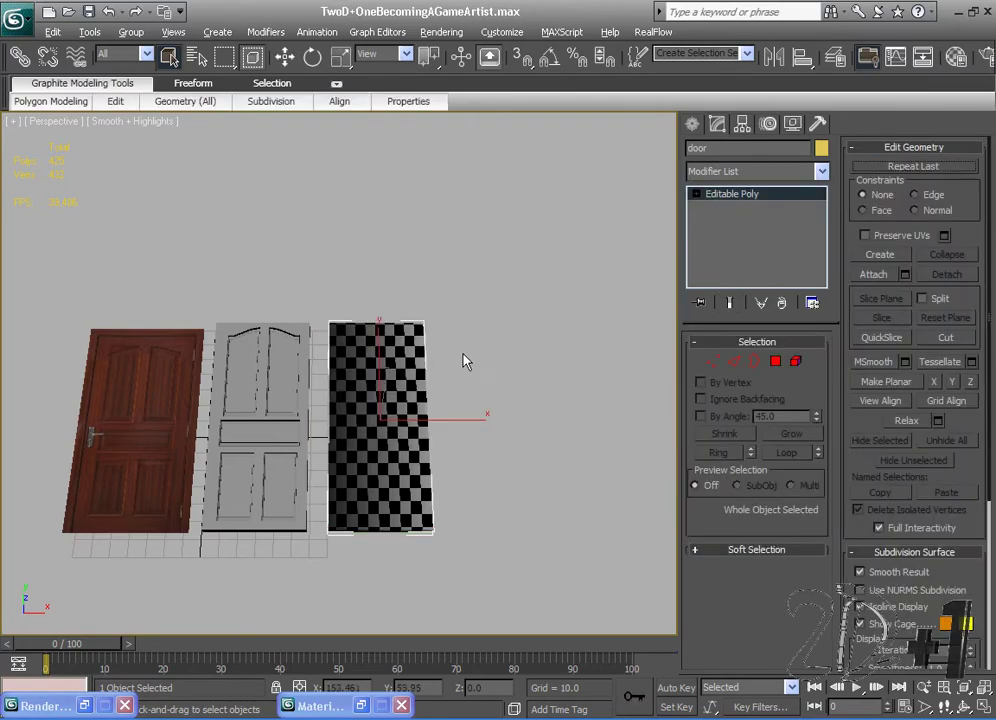
Step: Try to align the checkered low-poly door with the grey high-poly door
middle_click_drag(465, 360, 404, 340, "alt")
right_click(455, 360)
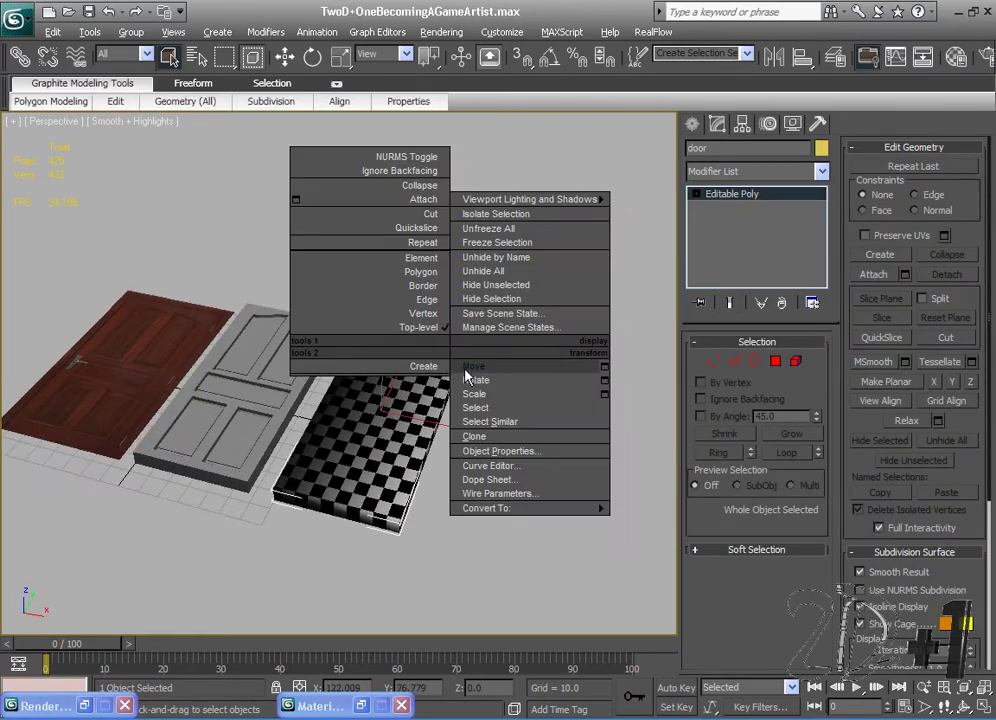
left_click(478, 374)
middle_click_drag(478, 374, 445, 385, "alt")
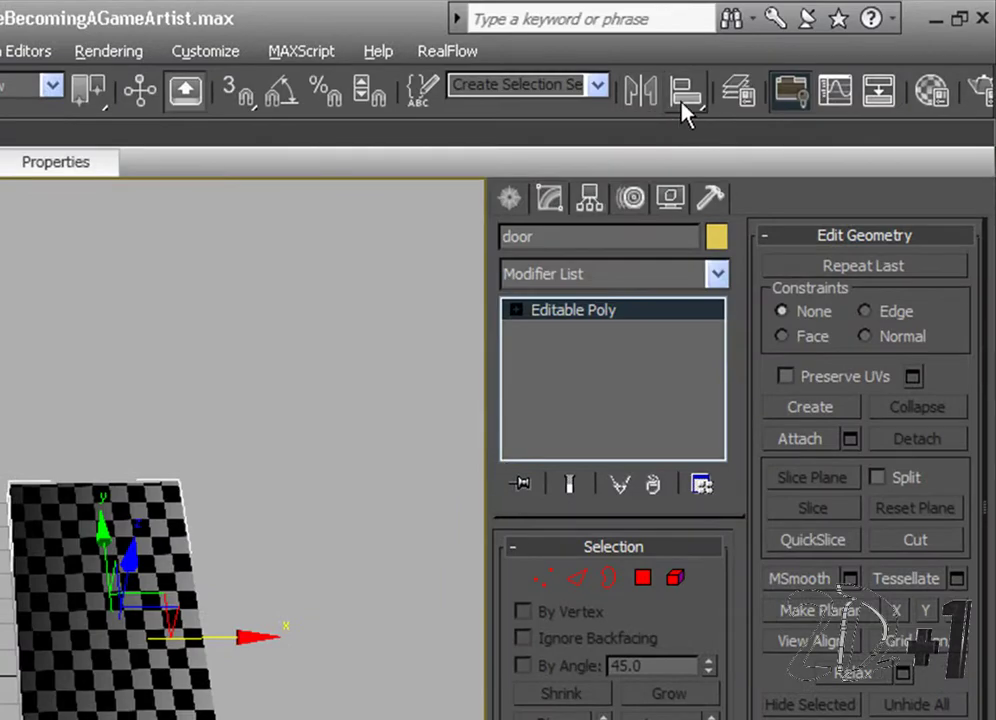
left_click(682, 100)
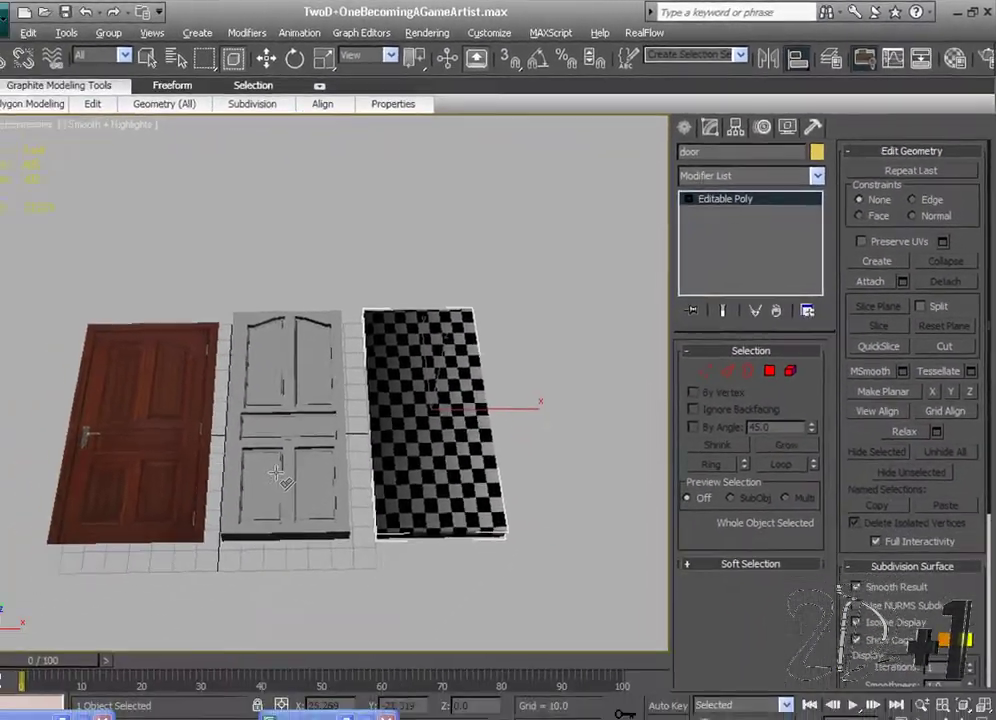
left_click(295, 468)
left_click(502, 509)
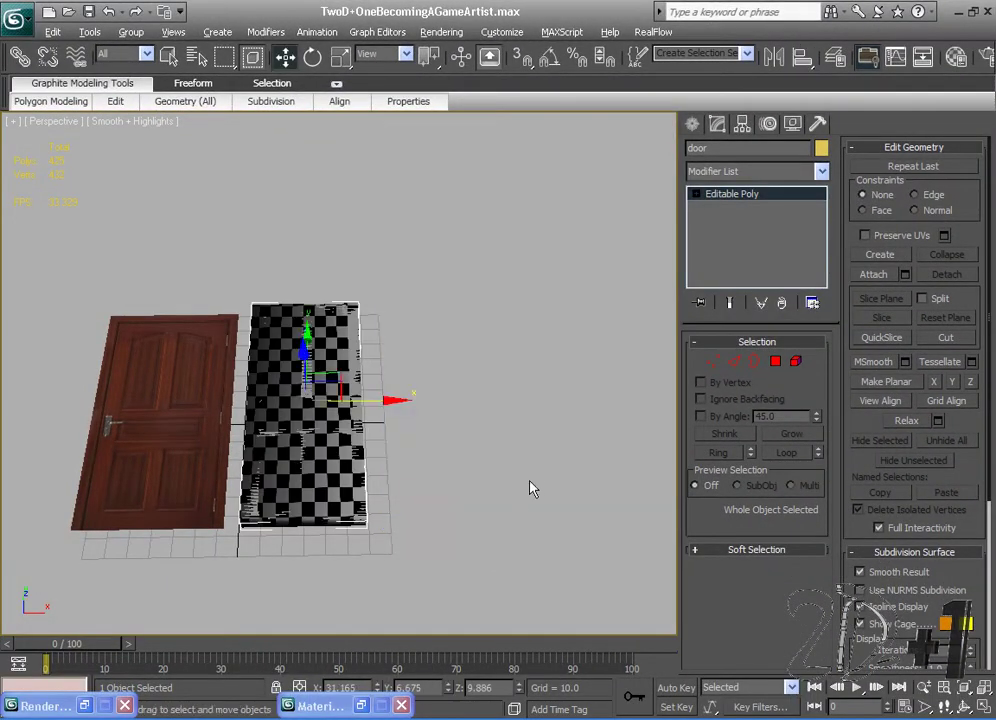
mouse_move(531, 487)
middle_mouse_down("alt")
mouse_move(407, 469)
mouse_move(547, 485)
middle_mouse_up("alt")
scroll(540, 482, "up", 3)
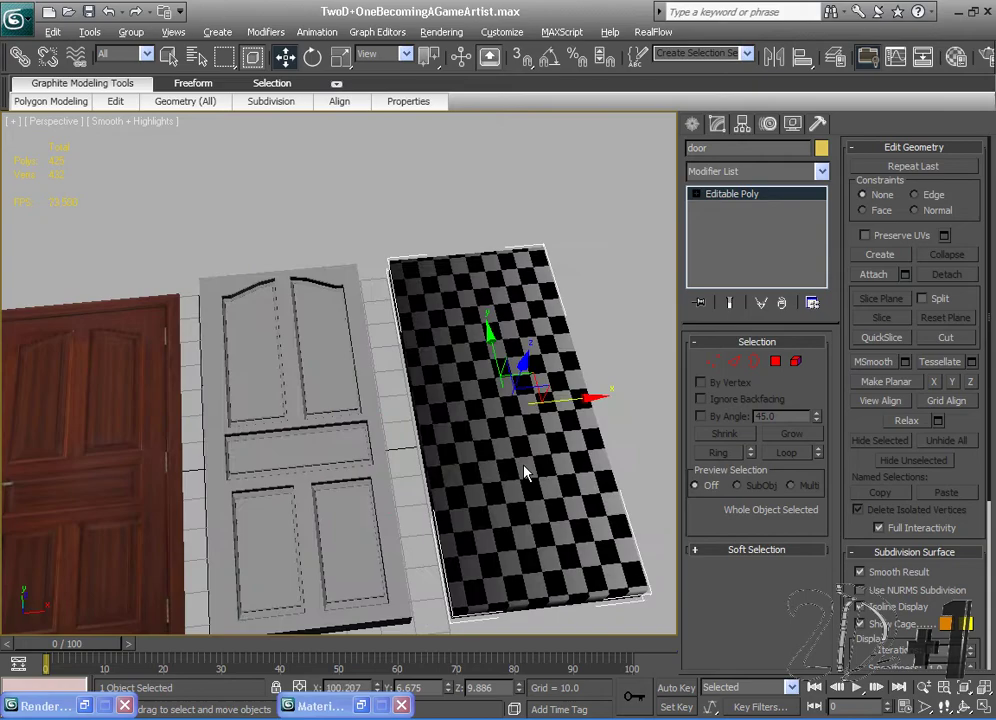
Step: Align the low-poly door to the high-poly door on X, Y and Z position, pivot point to pivot point
left_click(773, 56)
left_click(353, 368)
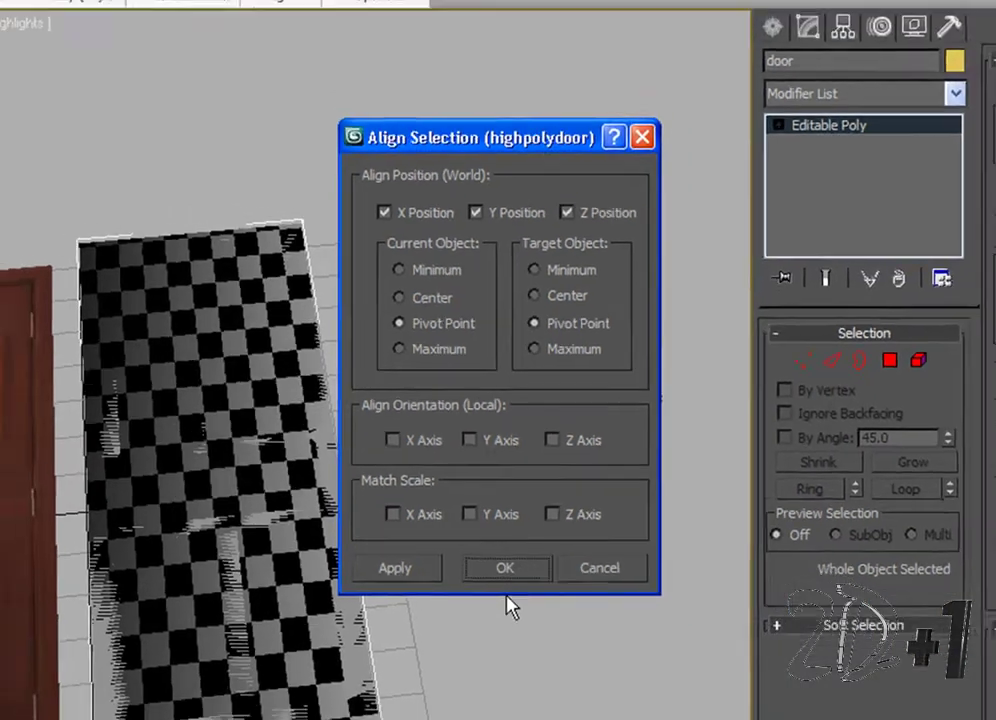
left_click(509, 659)
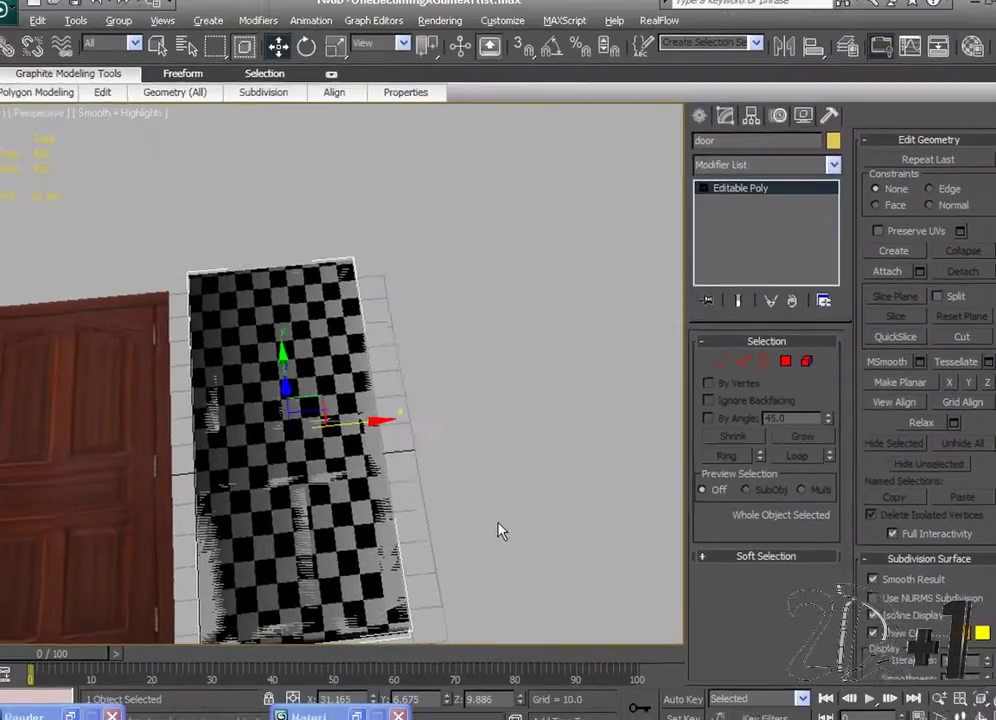
middle_click_drag(498, 526, 474, 488, "alt")
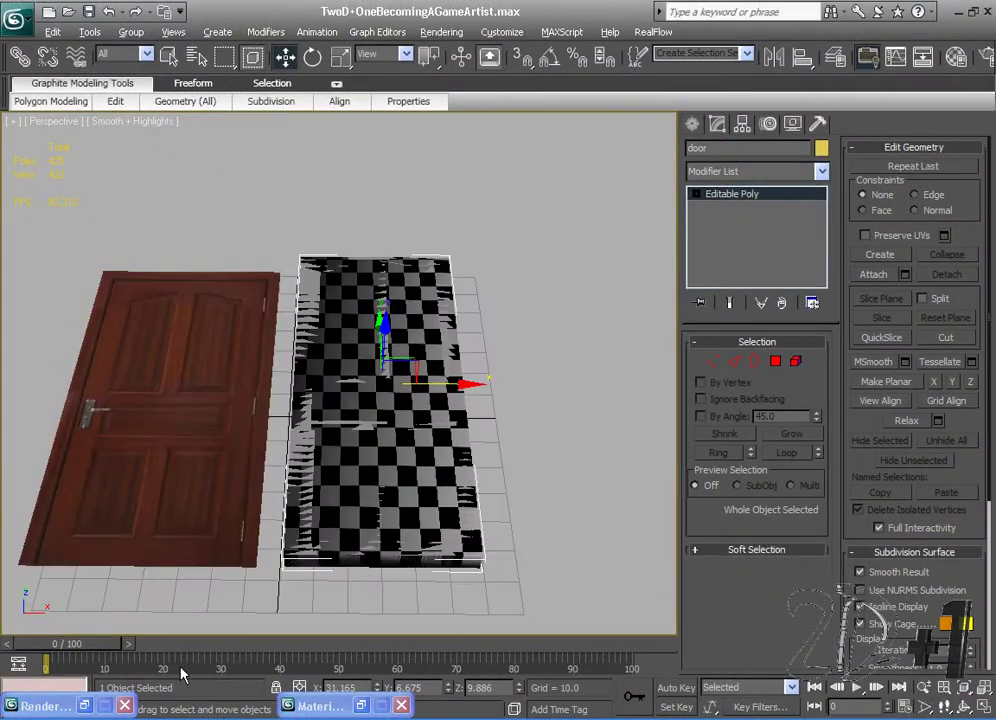
Step: Close the minimized render and material windows and open Render To Texture for the low-poly door
left_click(124, 705)
left_click(401, 705)
middle_click_drag(437, 574, 441, 581)
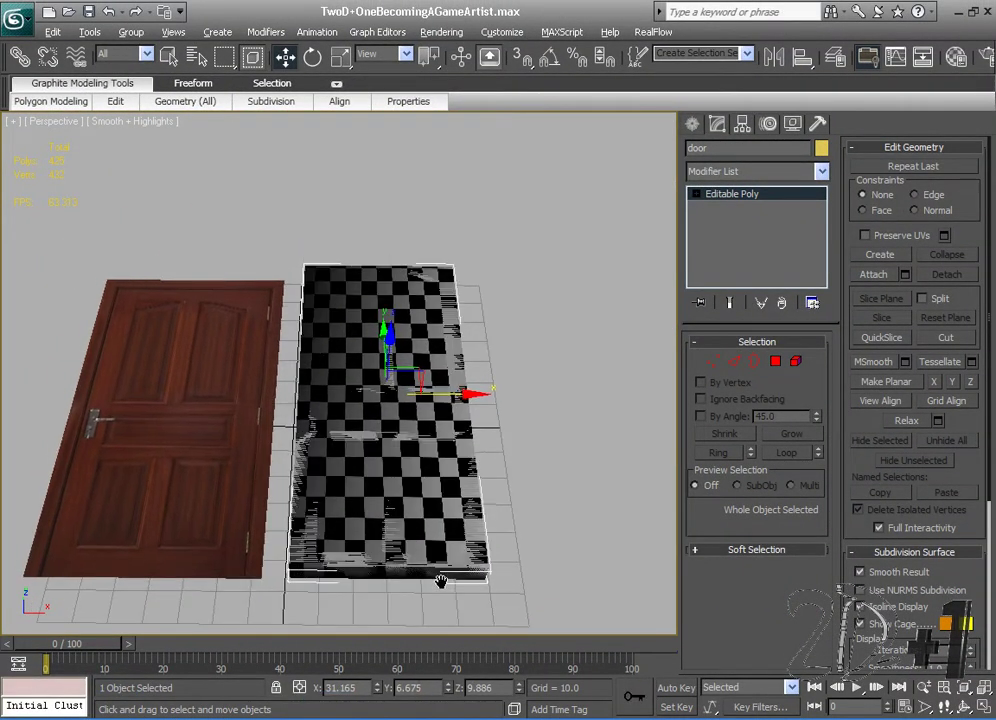
key("0")
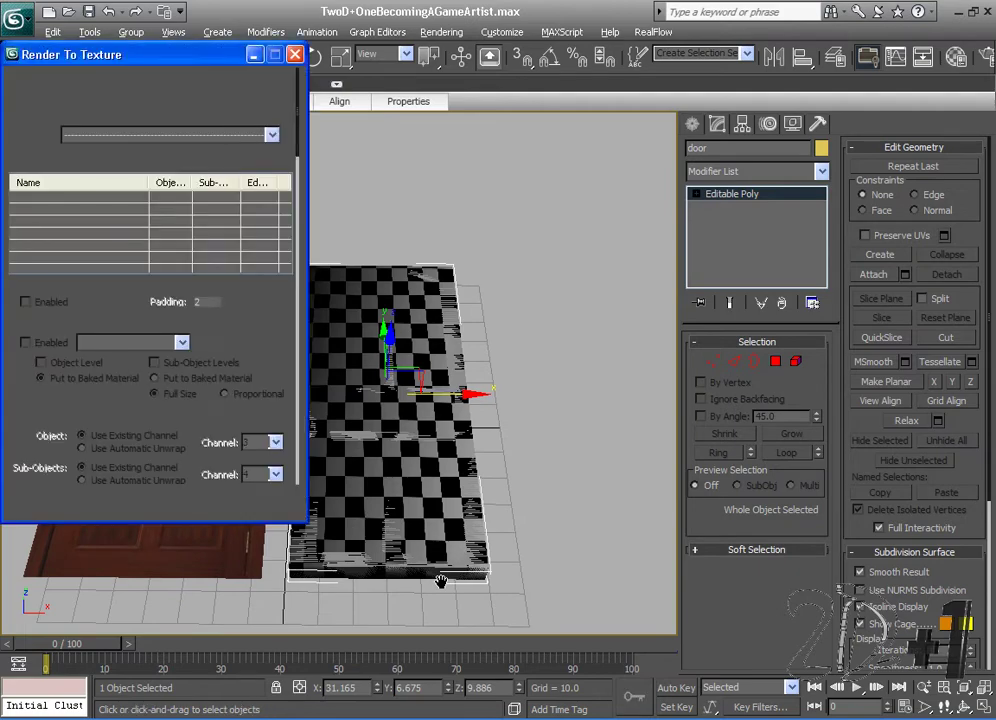
left_click_drag(225, 59, 711, 127)
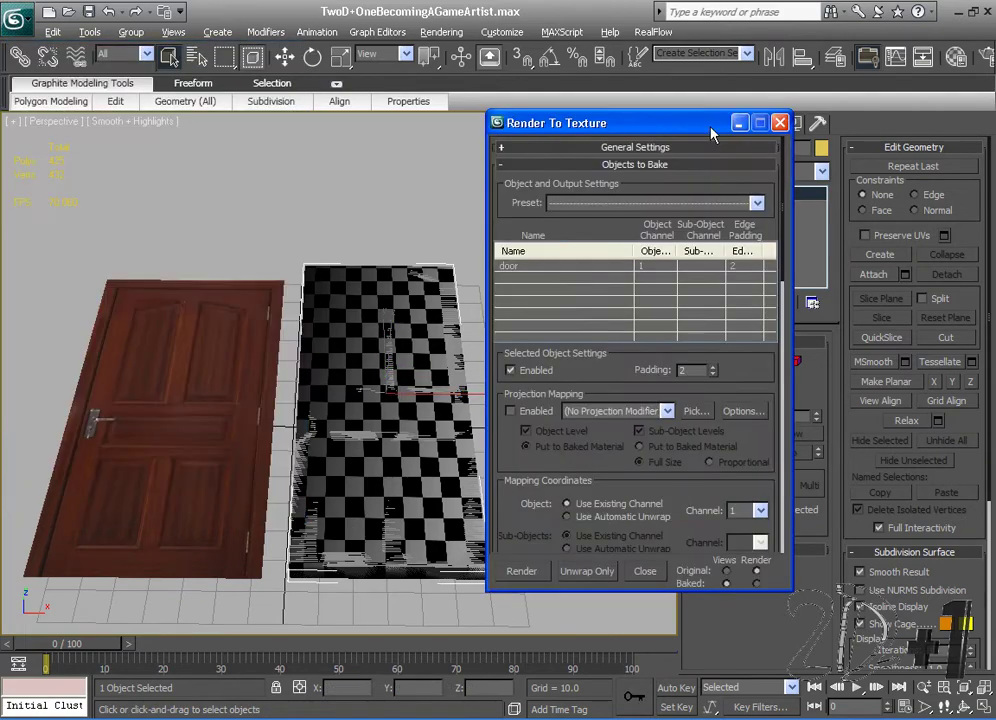
left_click(432, 34)
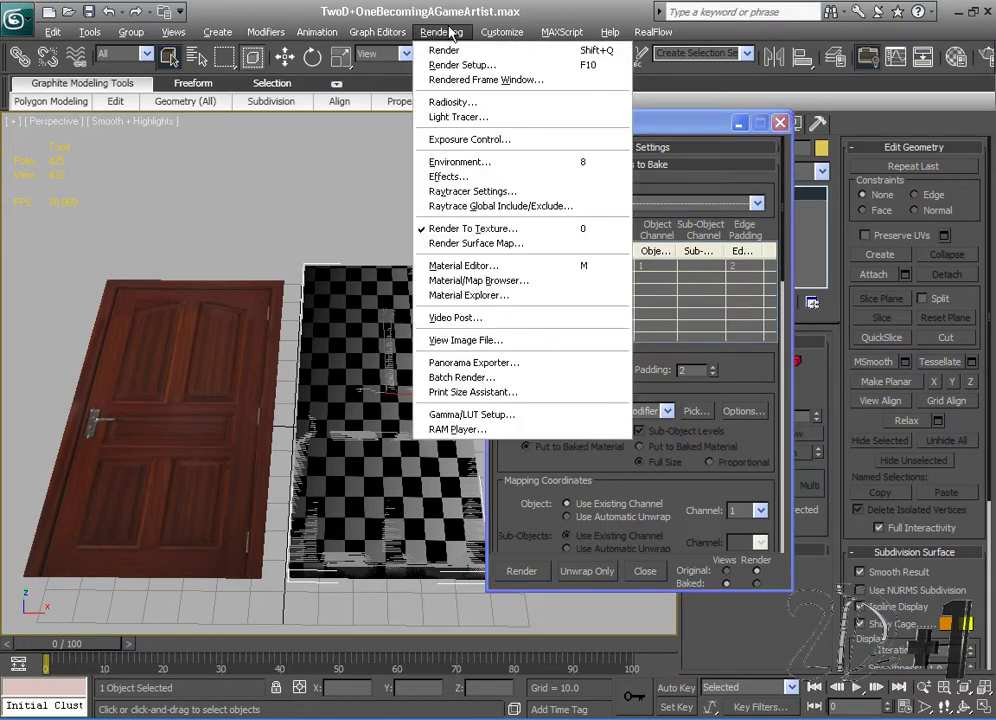
left_click(606, 6)
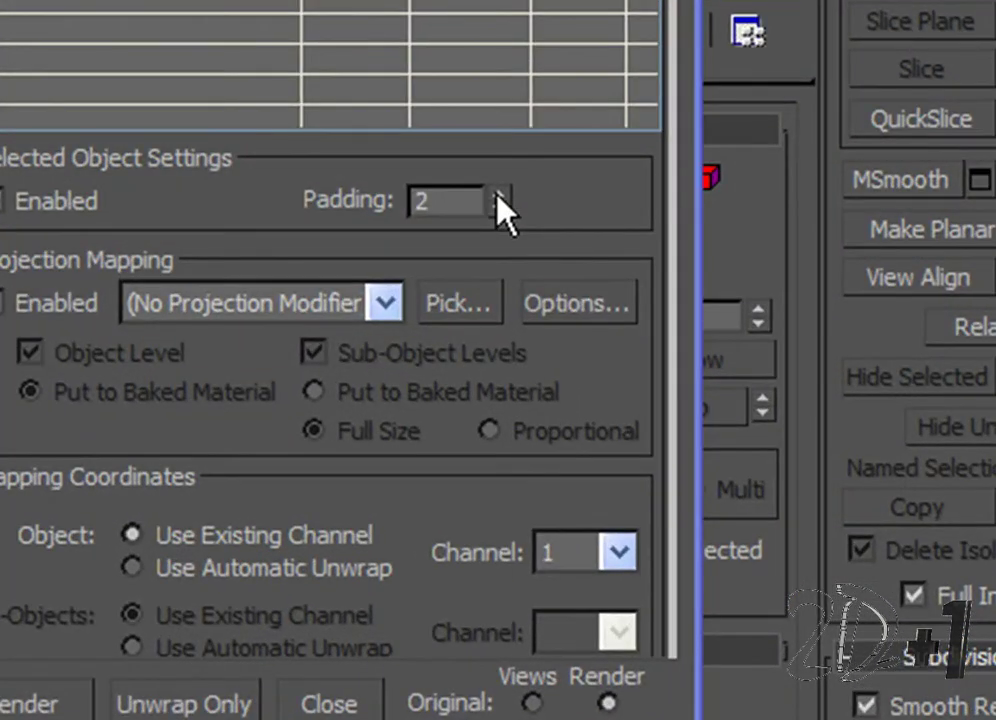
Step: Set the door's texture bake padding to 8
left_click(497, 192)
left_click(497, 192)
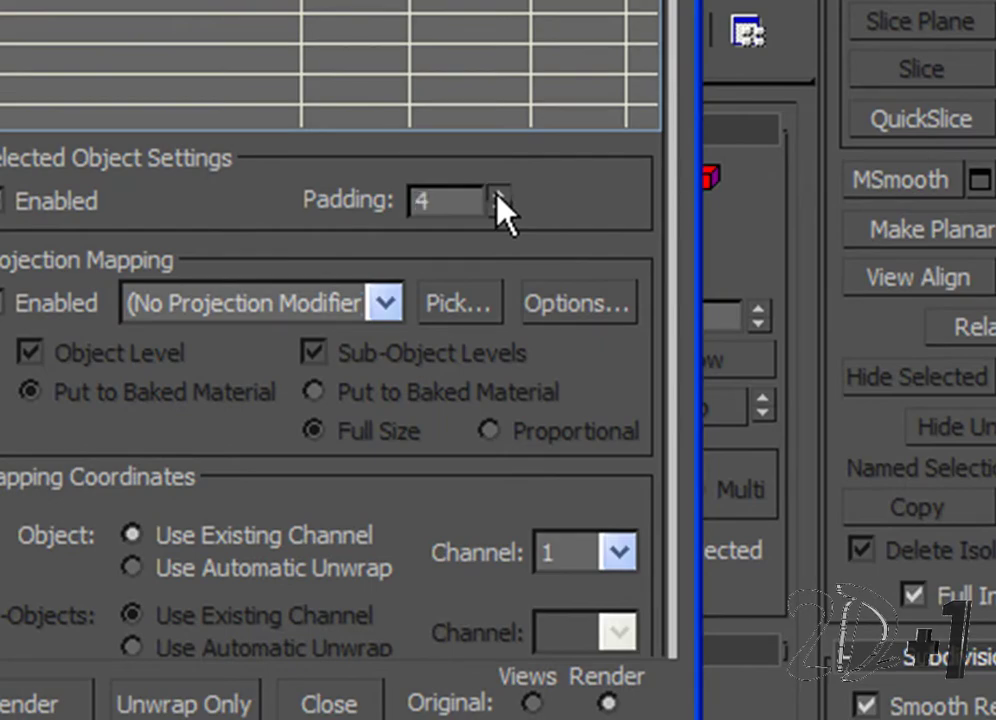
left_click(497, 192)
left_click(497, 192)
left_click(497, 192)
left_click(497, 193)
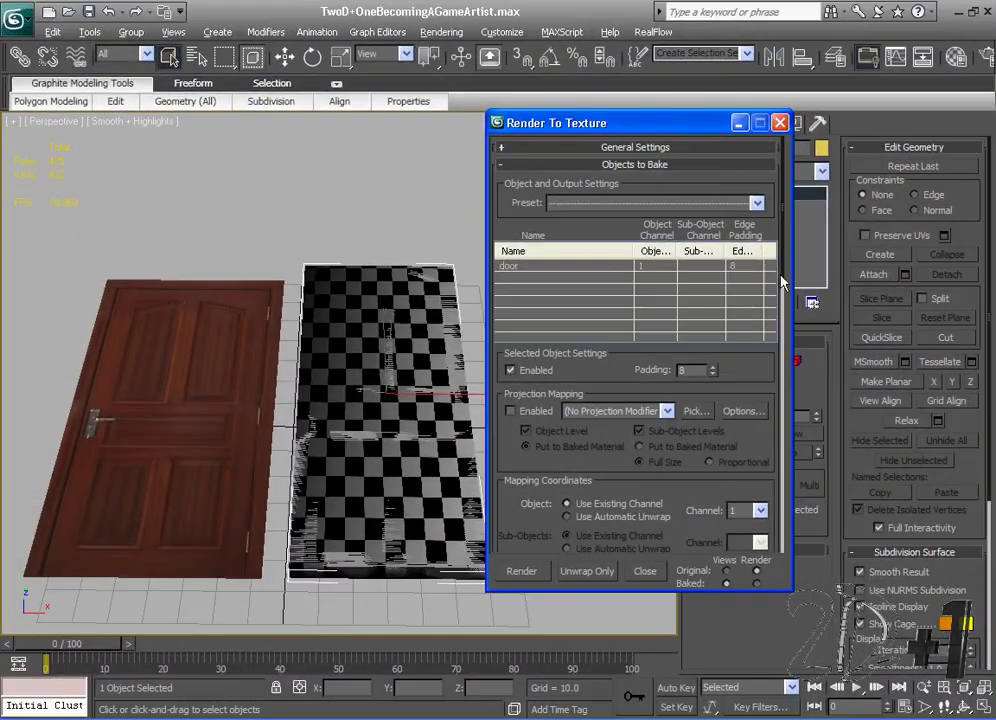
Step: Open the projection options and their supersampler setup, and check which production renderers can be assigned
left_click_drag(781, 275, 784, 291)
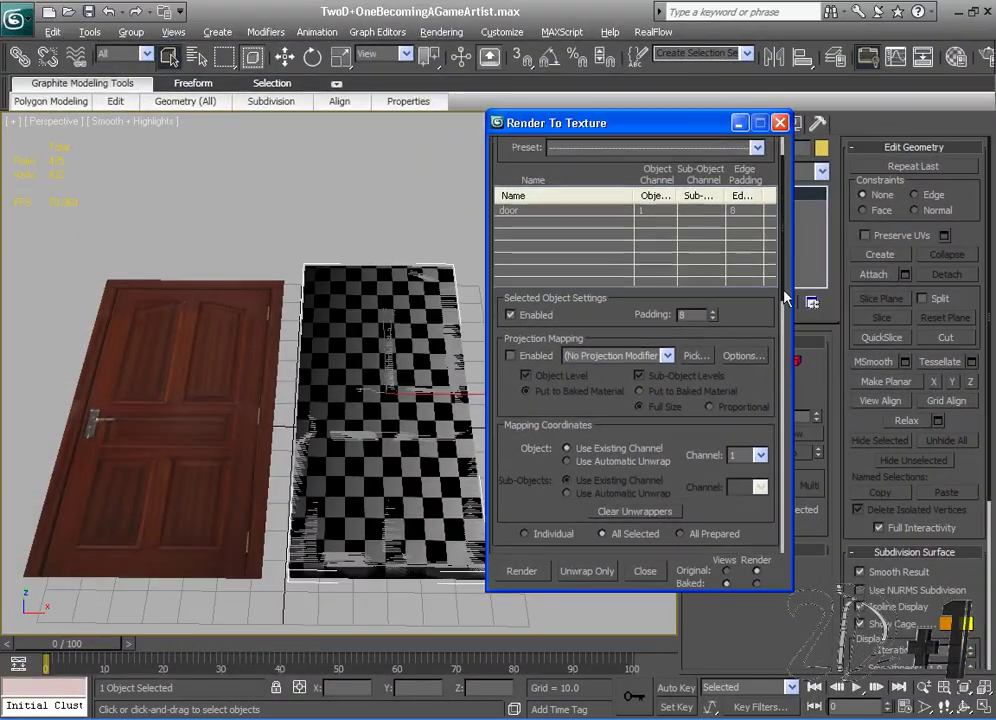
scroll(785, 298, "down", 1)
left_click(757, 342)
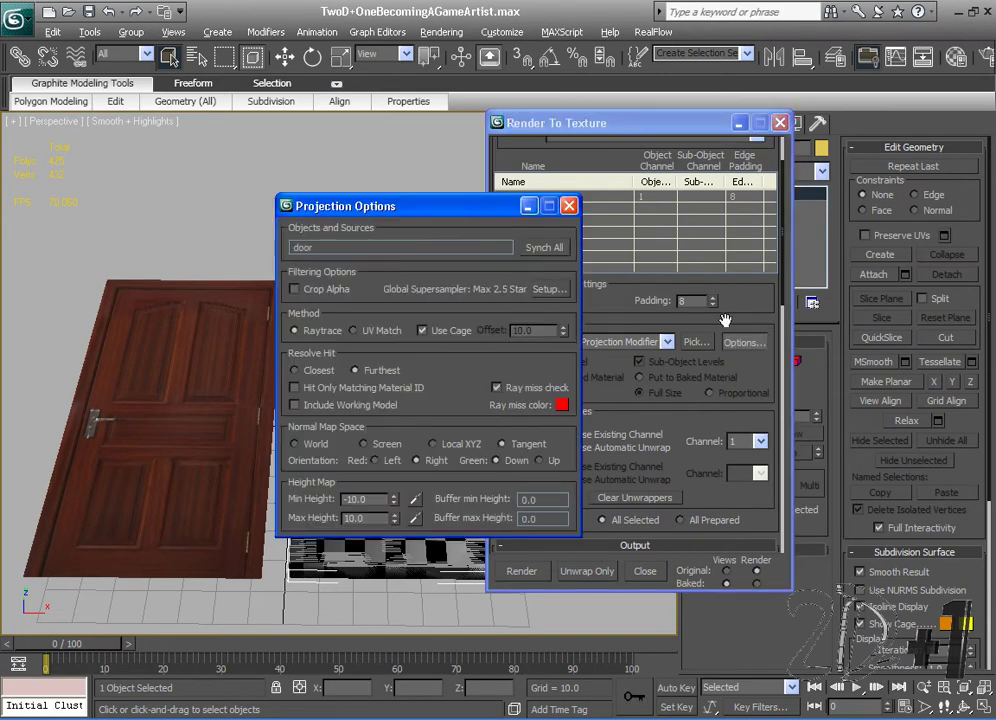
left_click(550, 289)
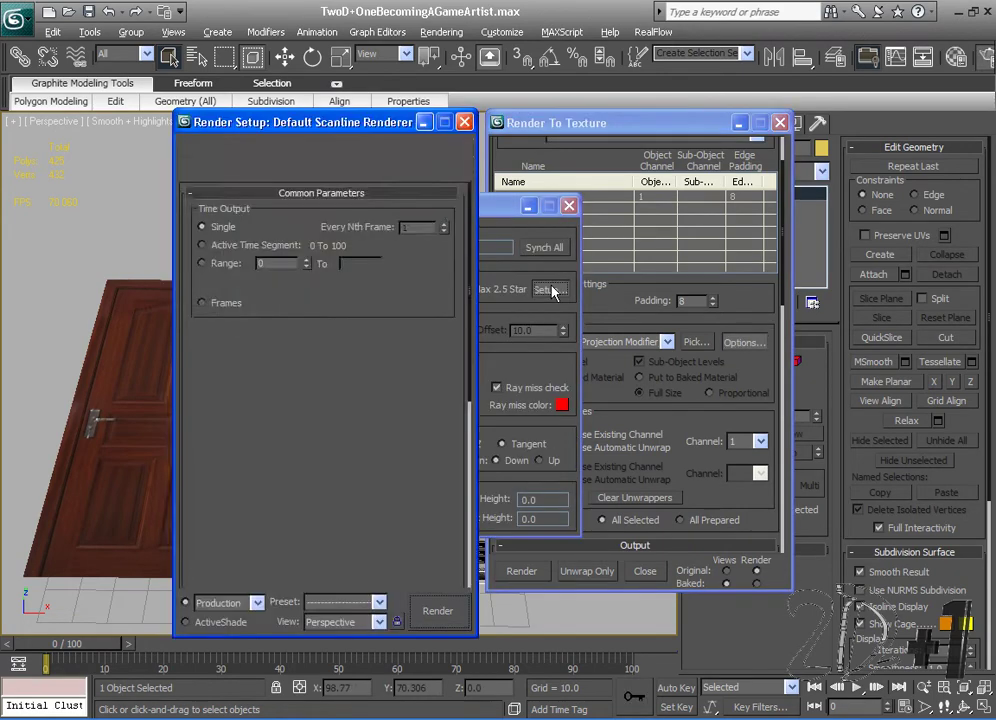
left_click(296, 172)
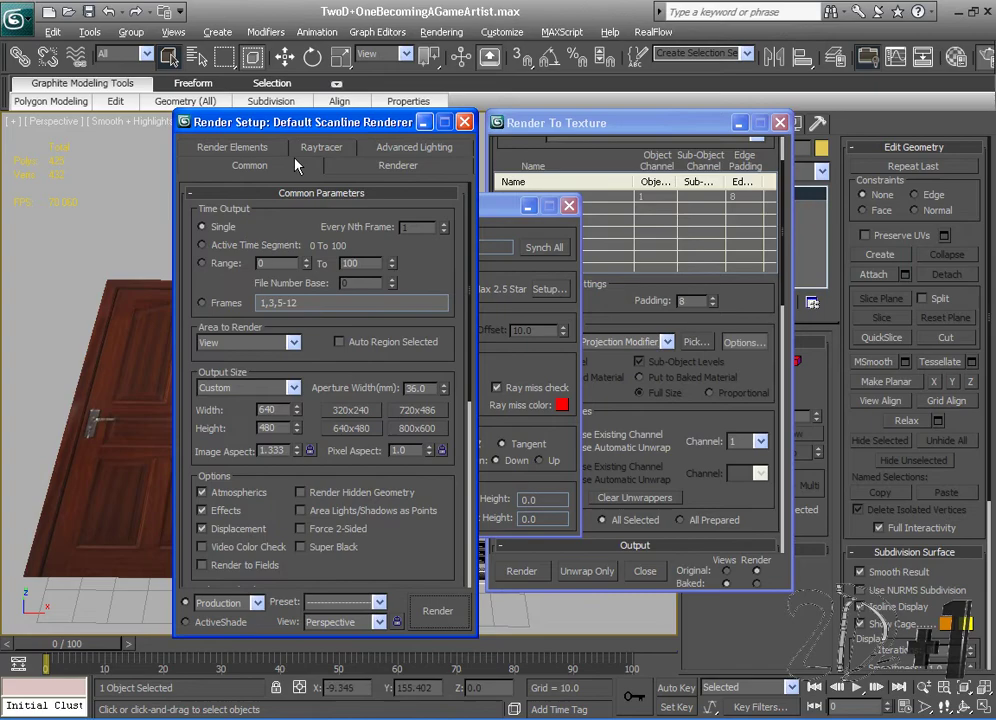
left_click_drag(469, 193, 455, 438)
left_click(200, 577)
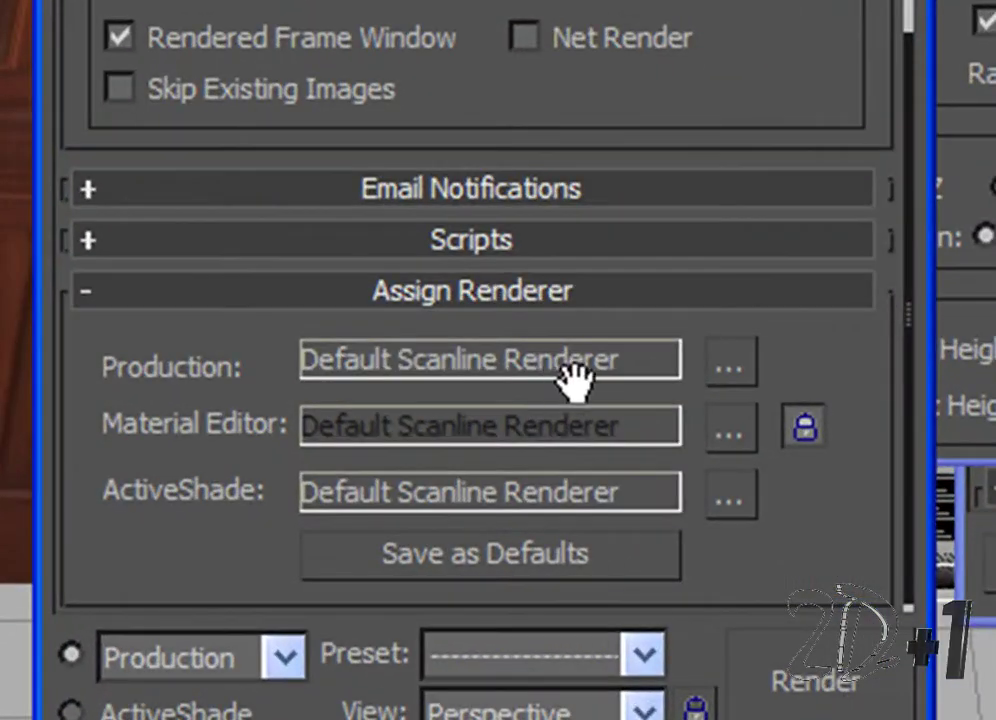
left_click(729, 364)
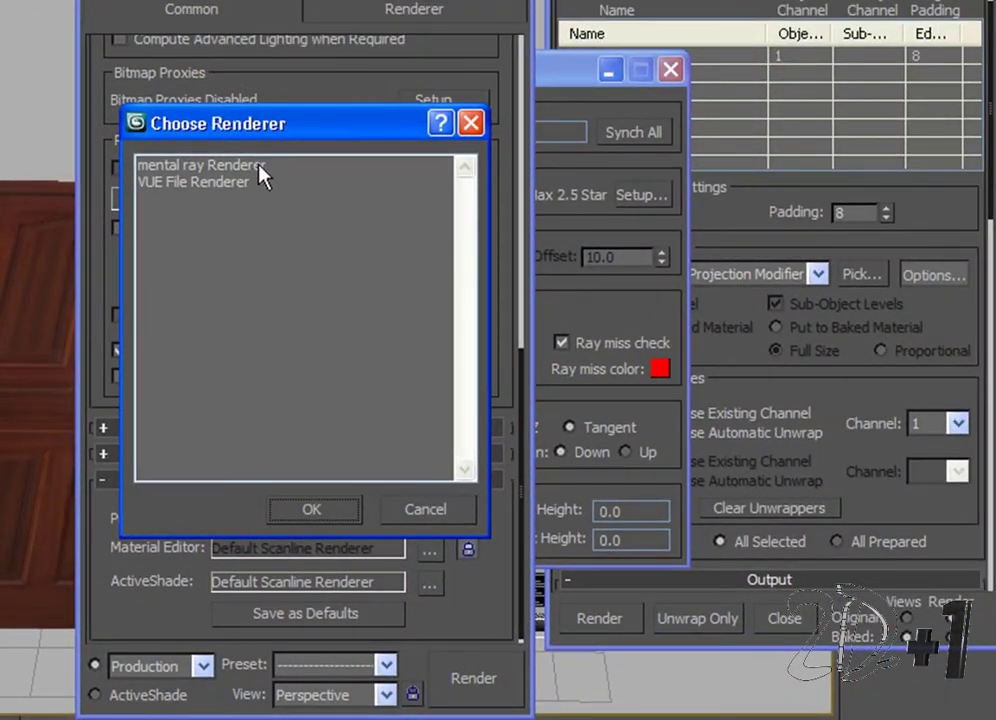
left_click(428, 511)
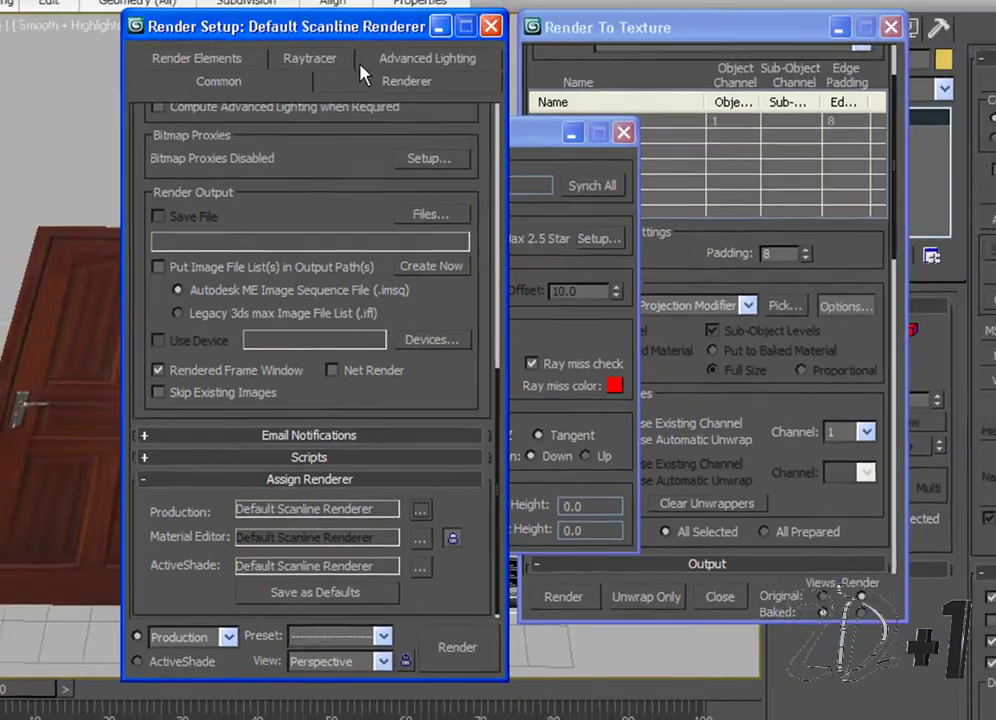
Step: Review the scanline renderer's global supersampling with Enable Global Supersampler on and Max 2.5 Star, and close the render setup and projection options
left_click(362, 76)
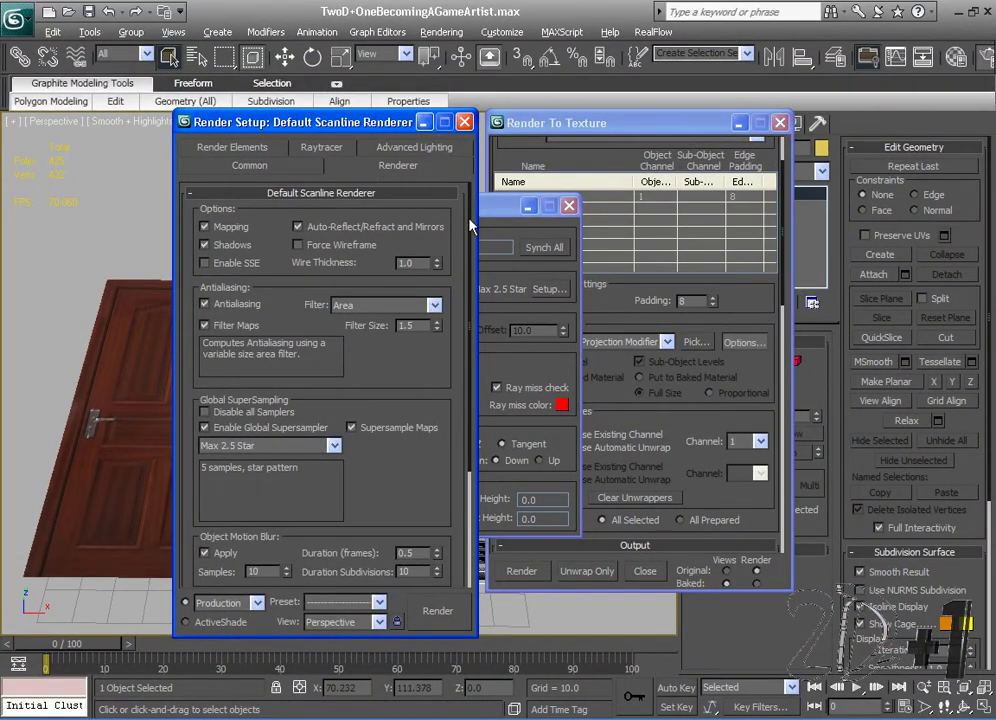
left_click_drag(469, 219, 470, 263)
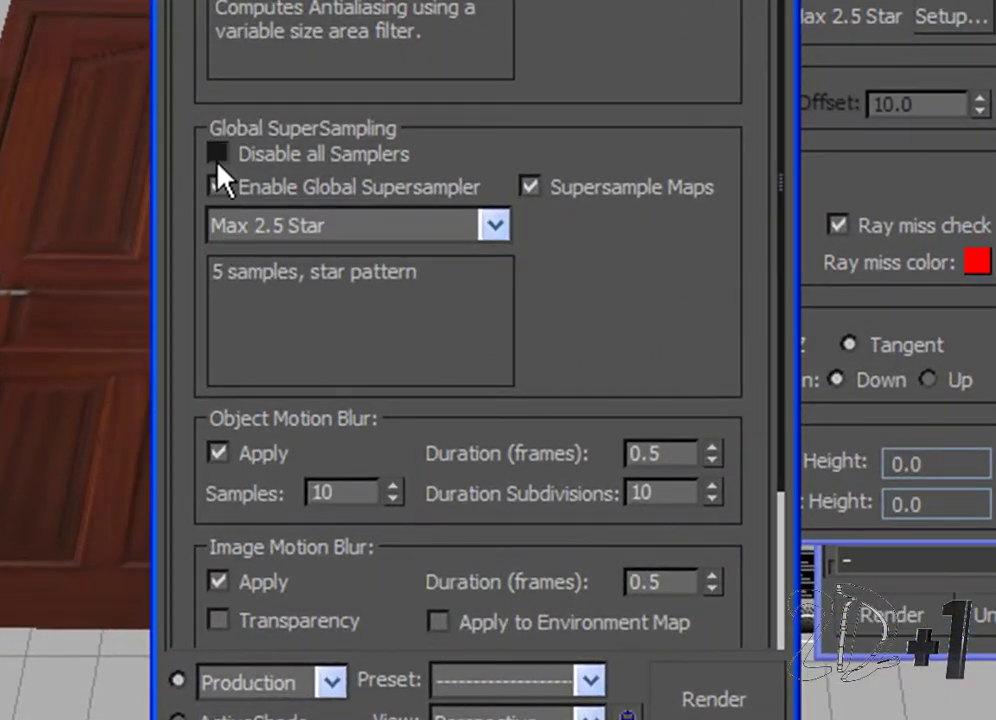
left_click(216, 155)
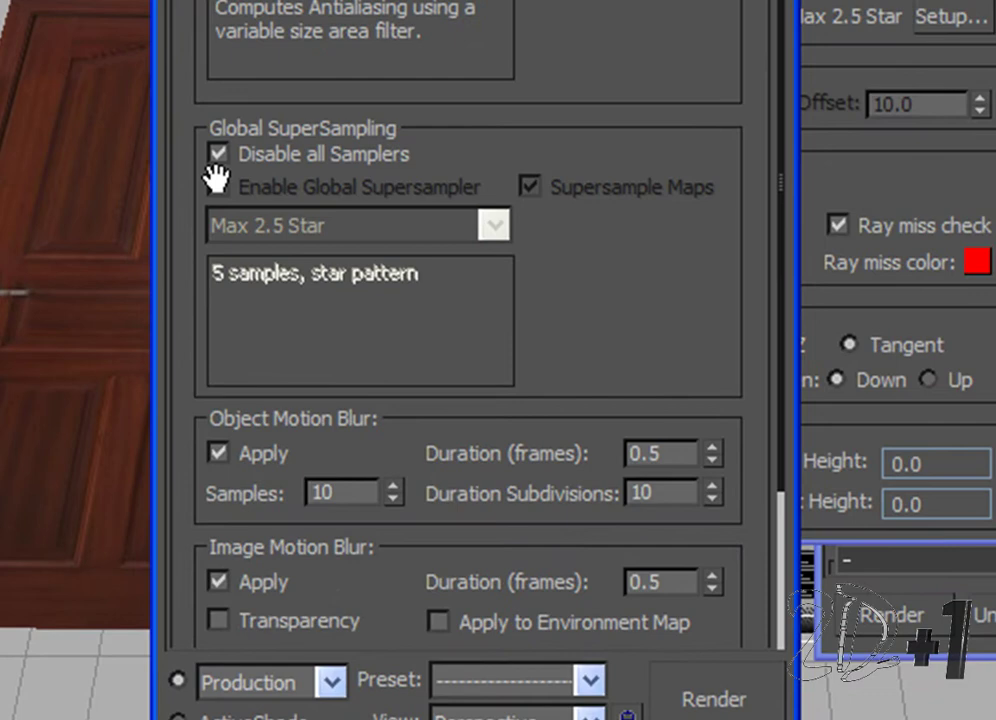
left_click(216, 156)
left_click(218, 187)
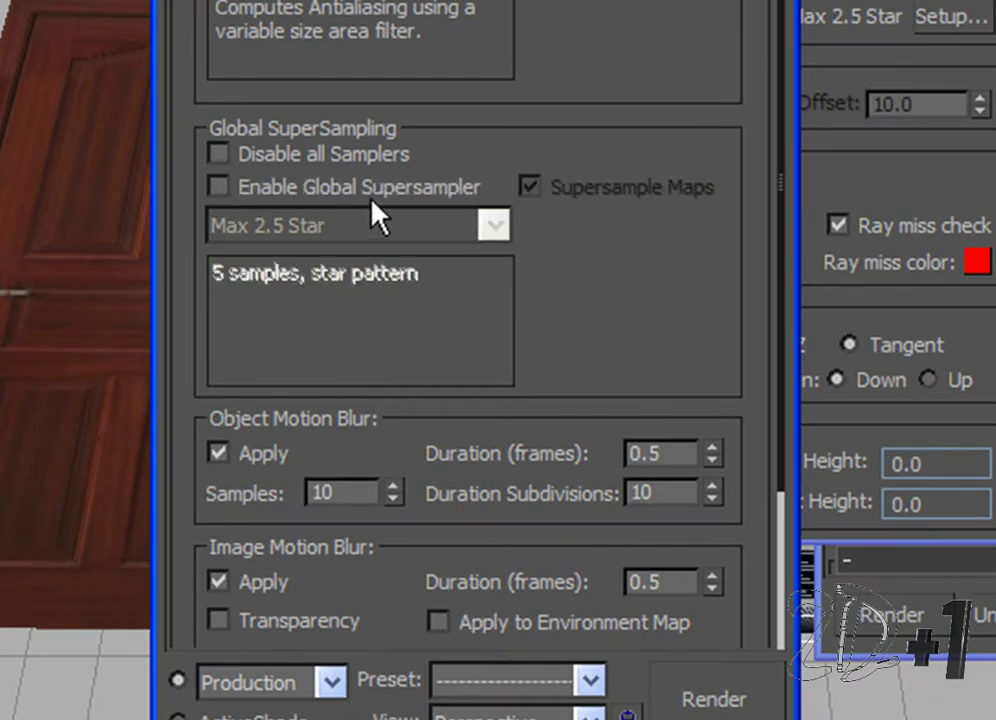
left_click(218, 187)
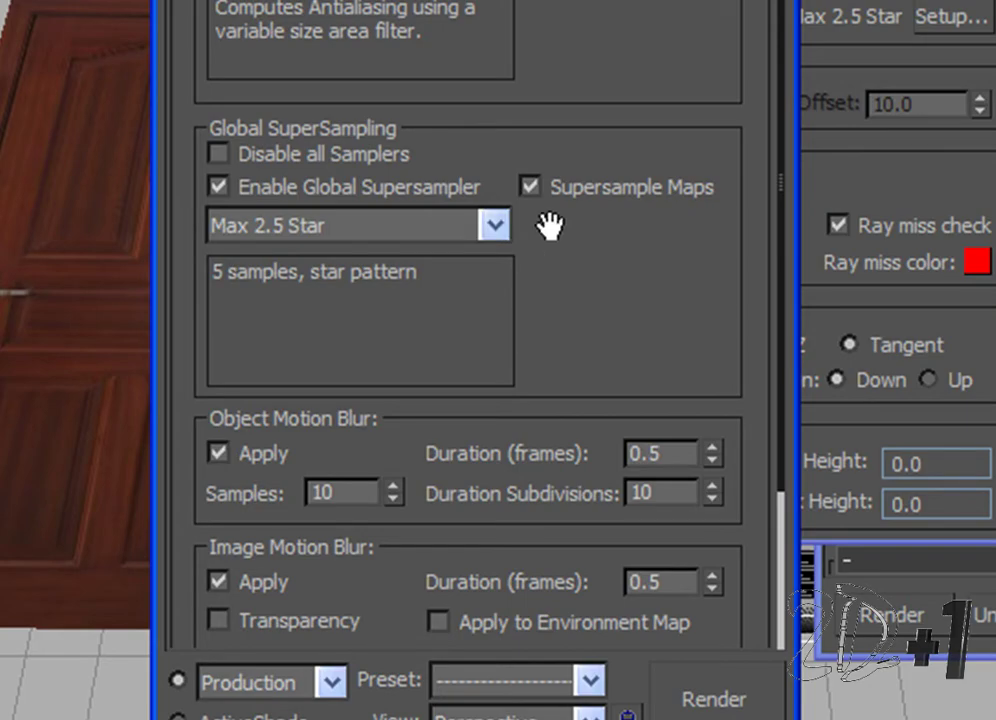
left_click(491, 226)
left_click(682, 206)
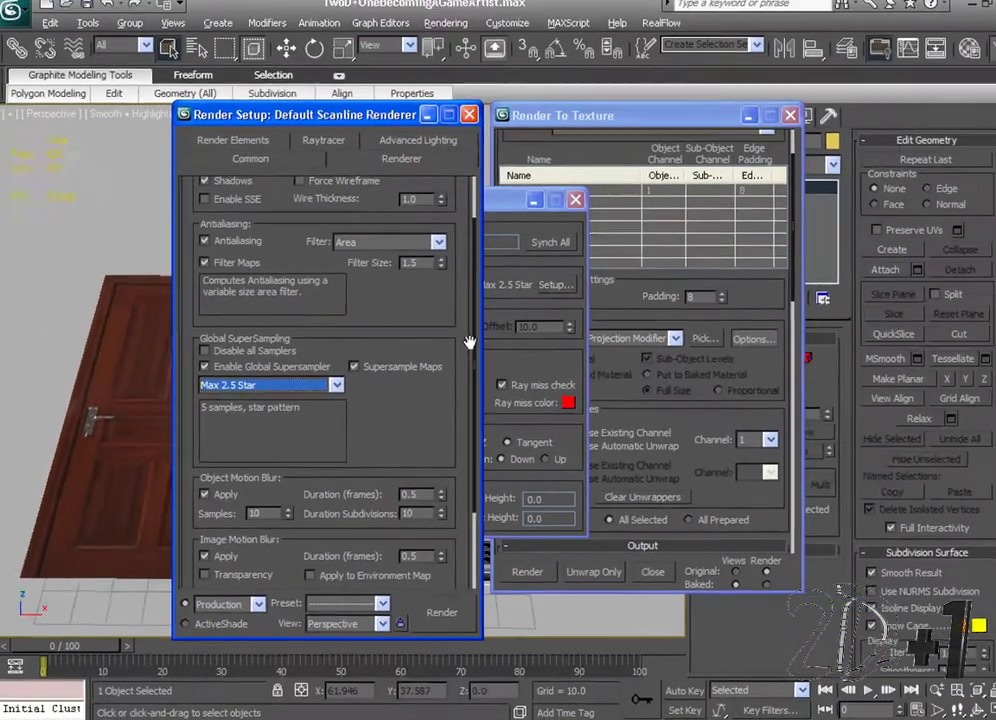
left_click_drag(577, 276, 577, 400)
left_click(463, 122)
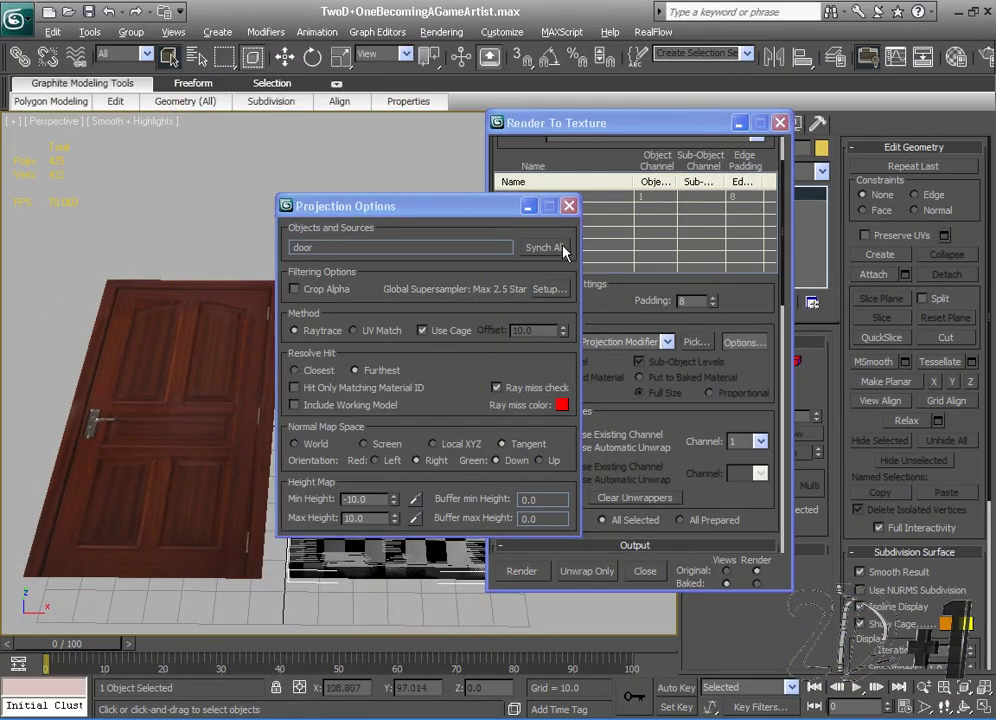
left_click(568, 205)
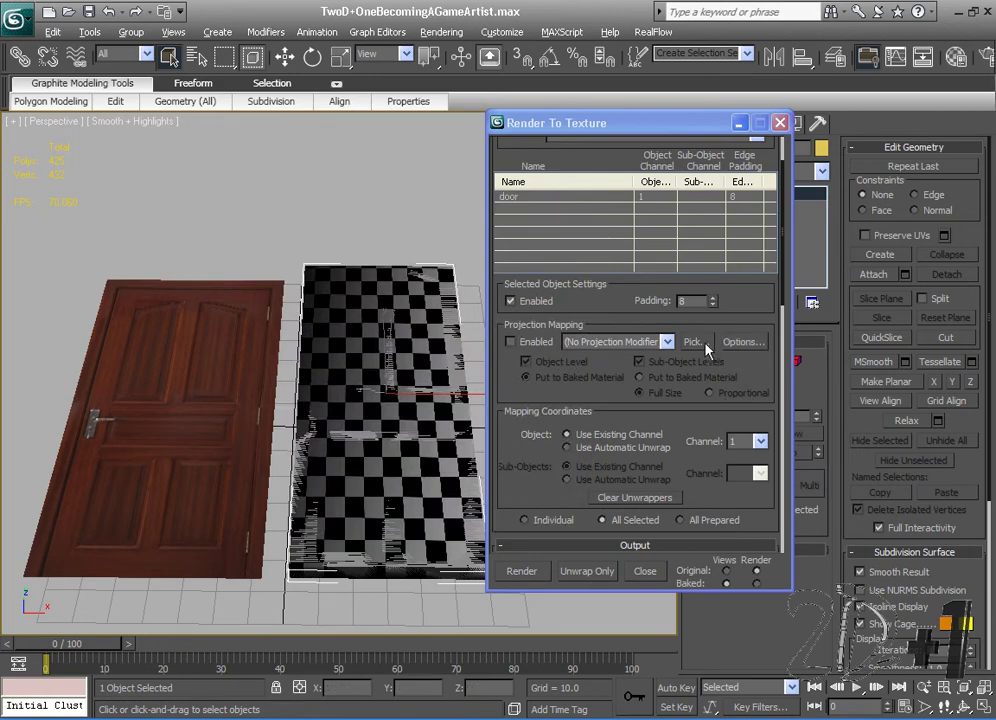
Step: Pick highpolydoor as the projection mapping target for the low-poly door
left_click(706, 347)
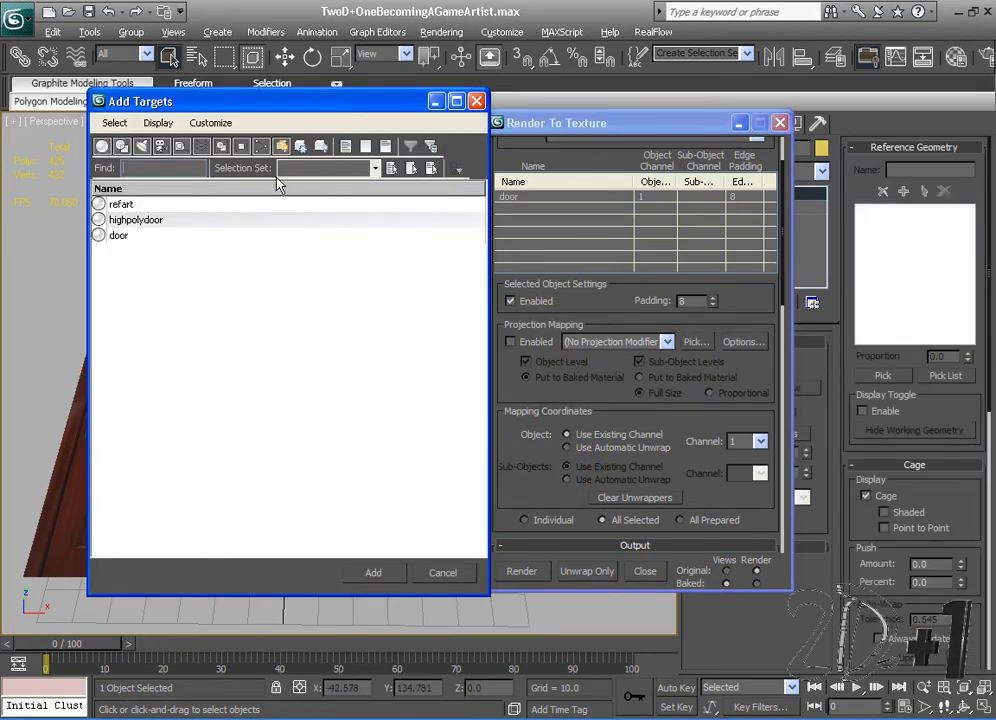
left_click(140, 220)
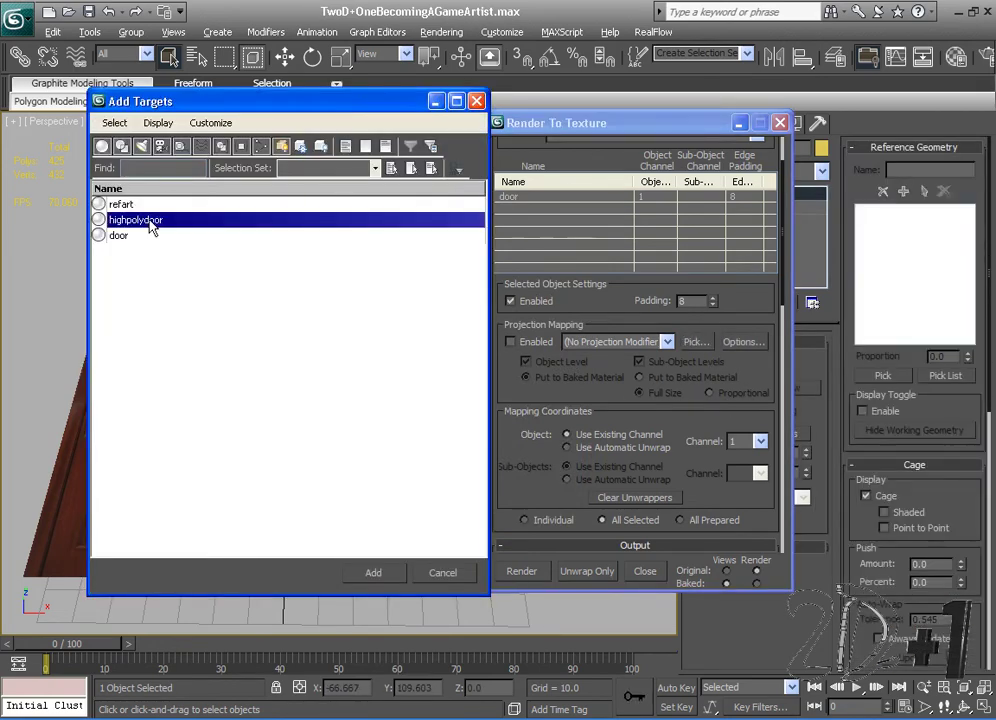
left_click(375, 573)
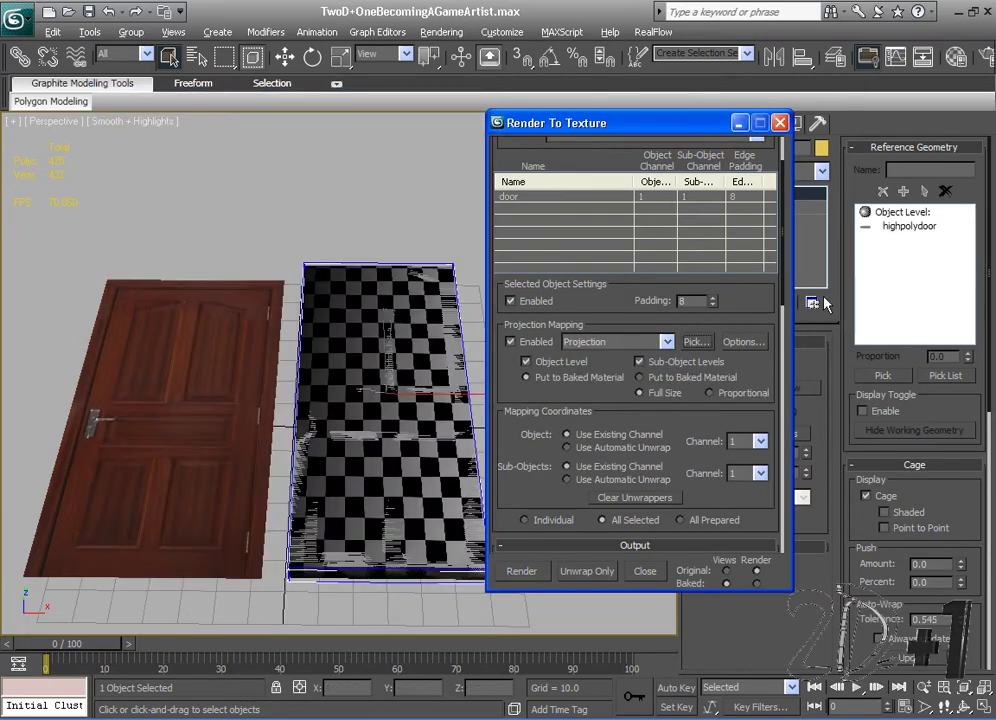
Step: Add a NormalsMap output element to the door's texture bake and set its size to 512x512
left_click_drag(782, 245, 780, 378)
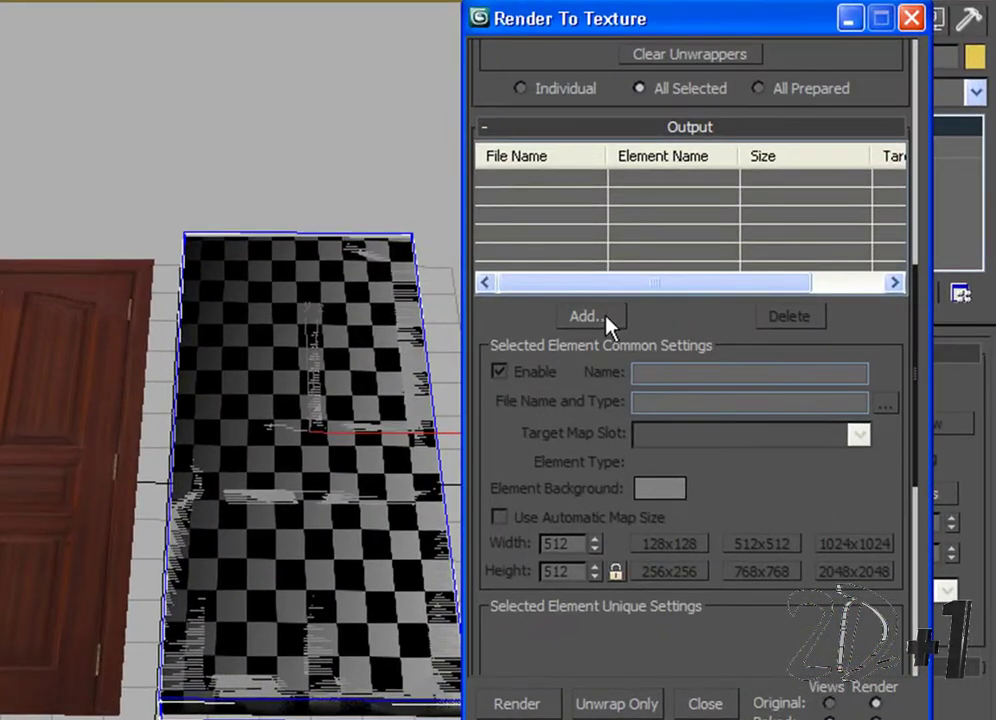
left_click(588, 316)
left_click(418, 378)
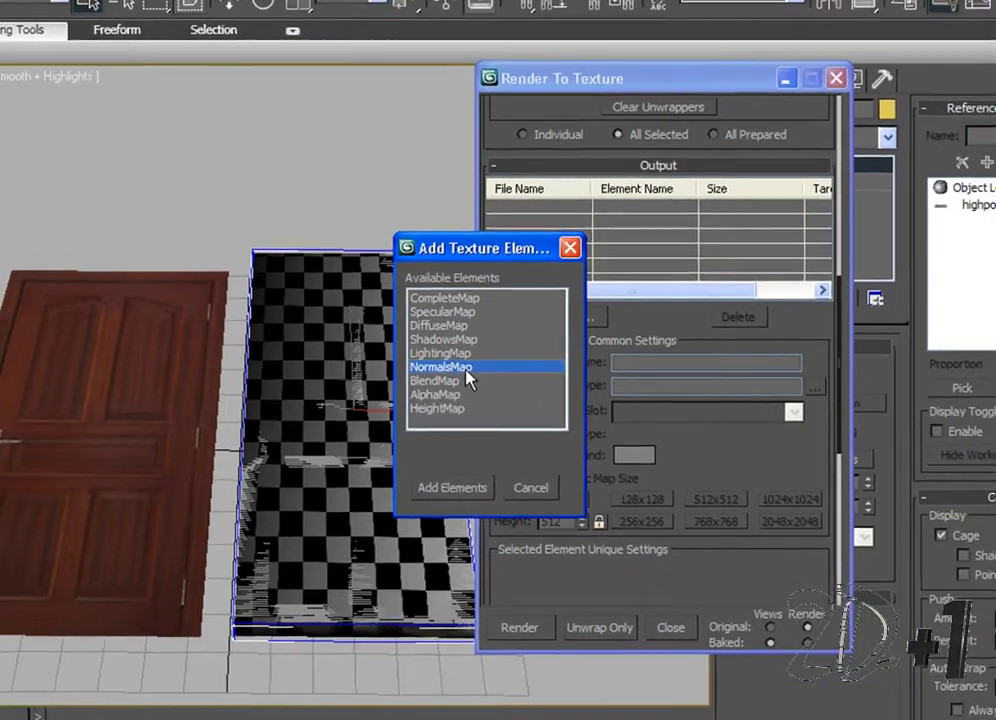
left_click(432, 529)
left_click(588, 316)
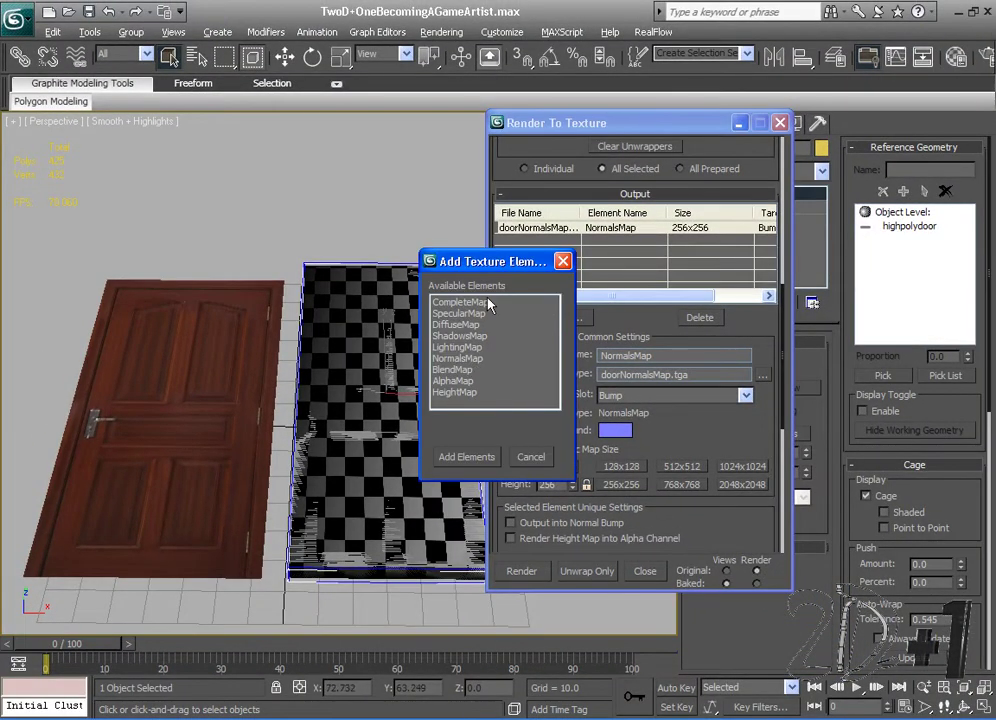
left_click(563, 261)
left_click(684, 466)
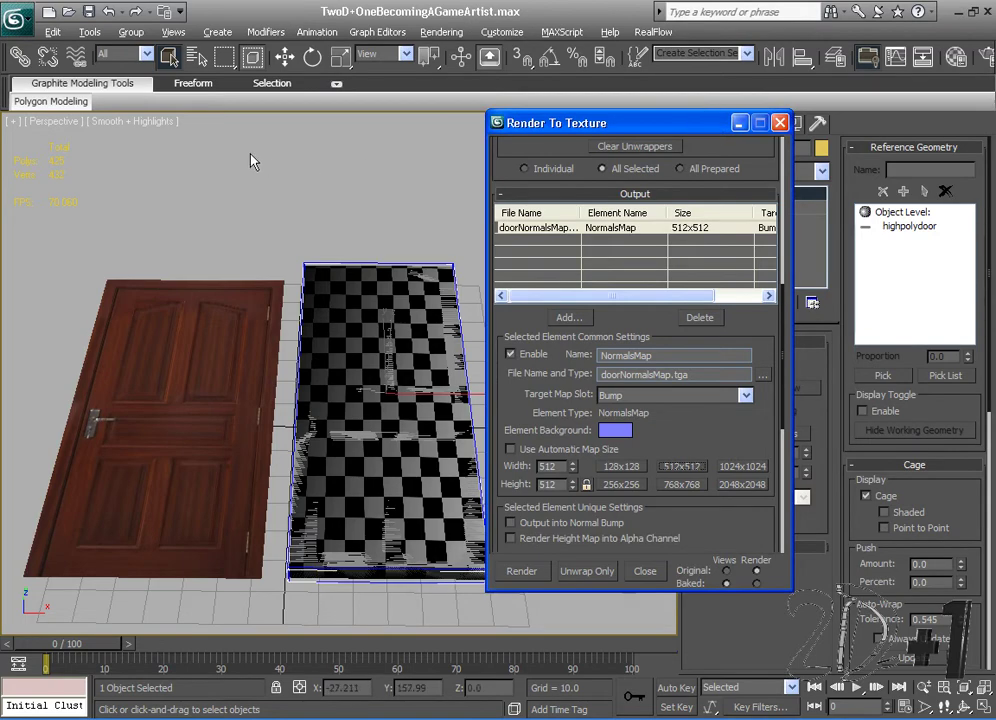
Step: Examine how the projection cage fits around the low-poly door's edges and corners, and bring its cage settings into view
left_click_drag(600, 122, 154, 157)
middle_click_drag(381, 273, 466, 270)
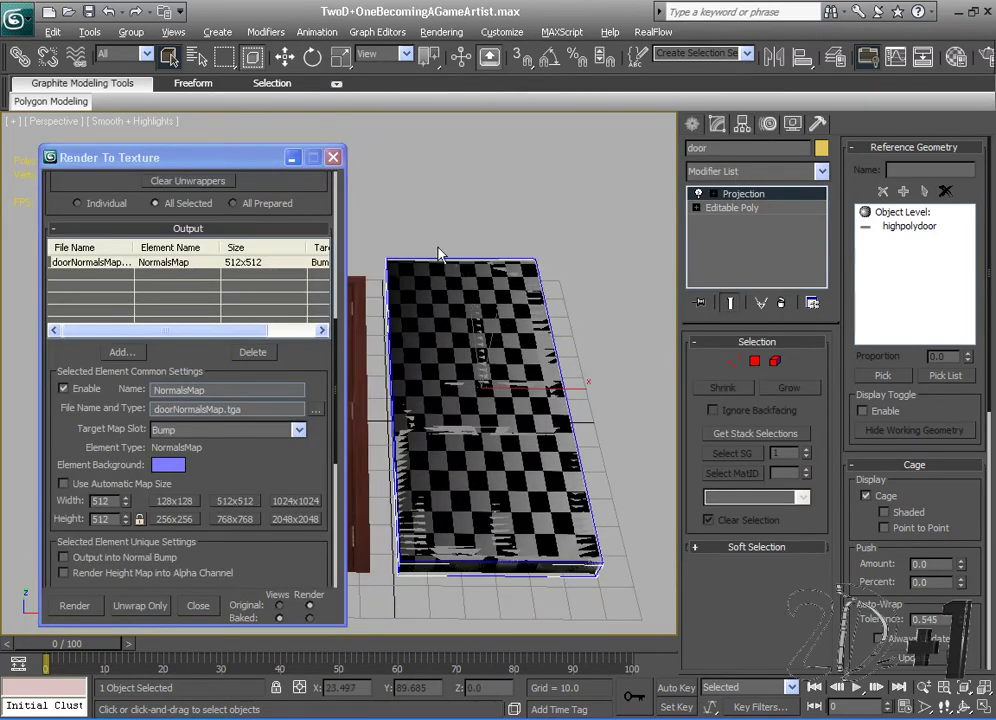
scroll(453, 297, "up", 3)
scroll(453, 297, "up", 3)
middle_click_drag(453, 297, 480, 398)
scroll(534, 403, "down", 5)
scroll(512, 366, "up", 5)
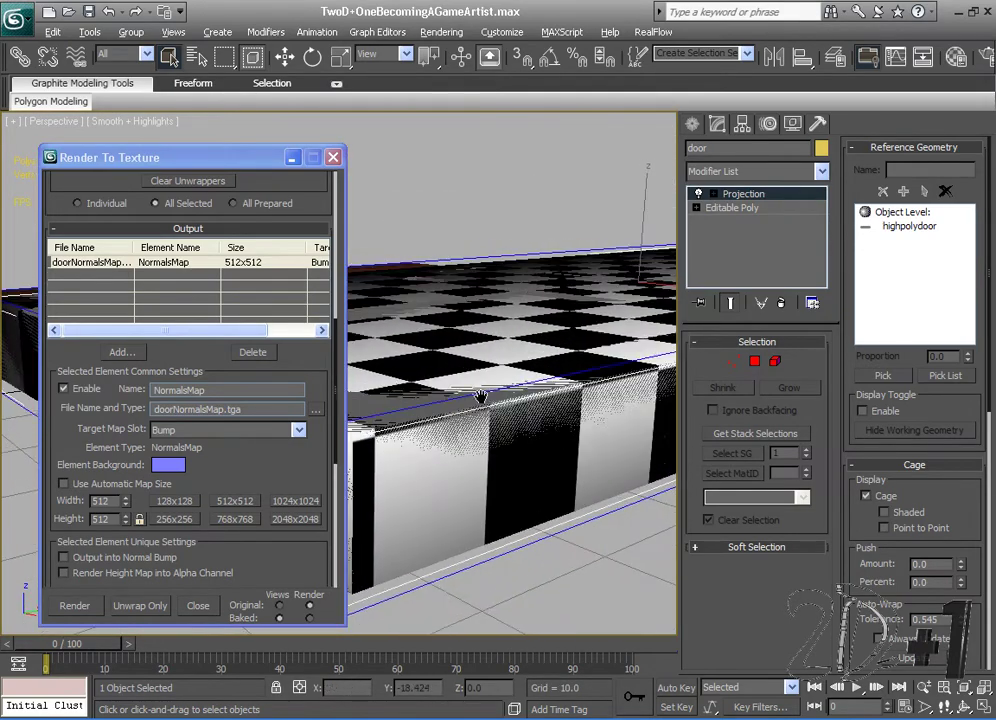
scroll(530, 397, "down", 3)
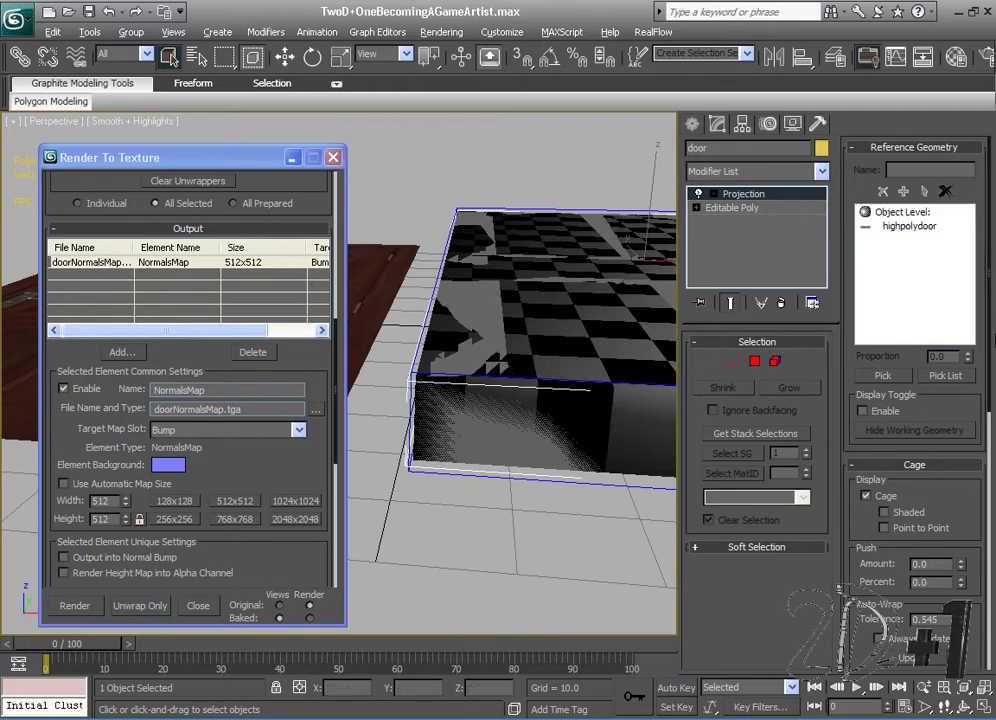
left_click_drag(994, 341, 984, 372)
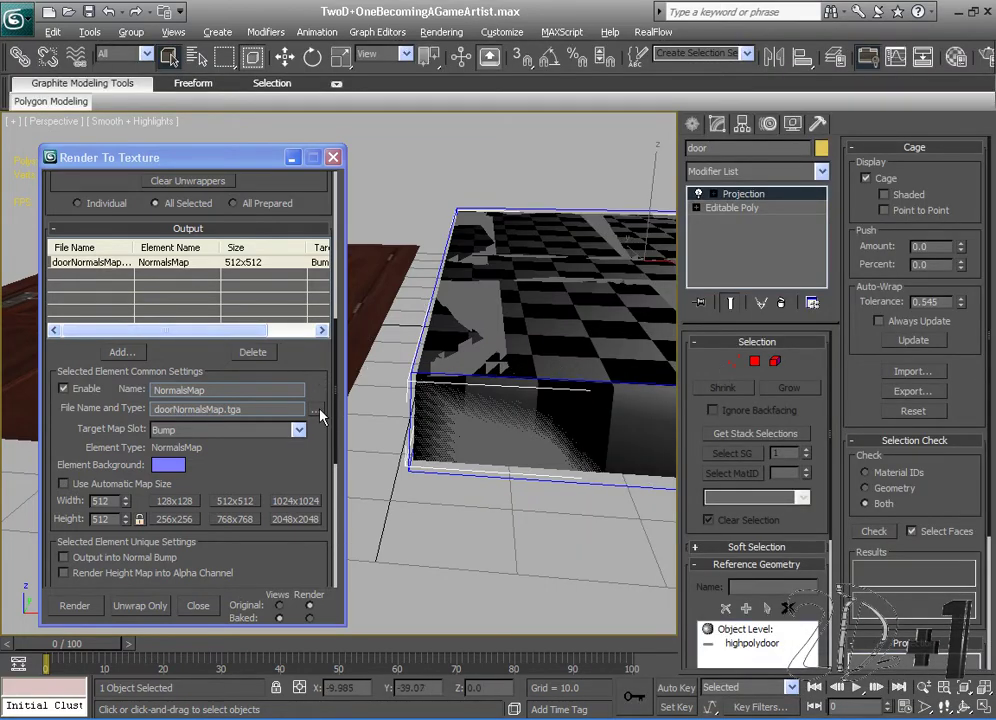
Step: Review the door's projection options, including Use Cage and the ray miss check, and the Projection modifier's reference geometry
scroll(334, 388, "up", 5)
left_click(303, 345)
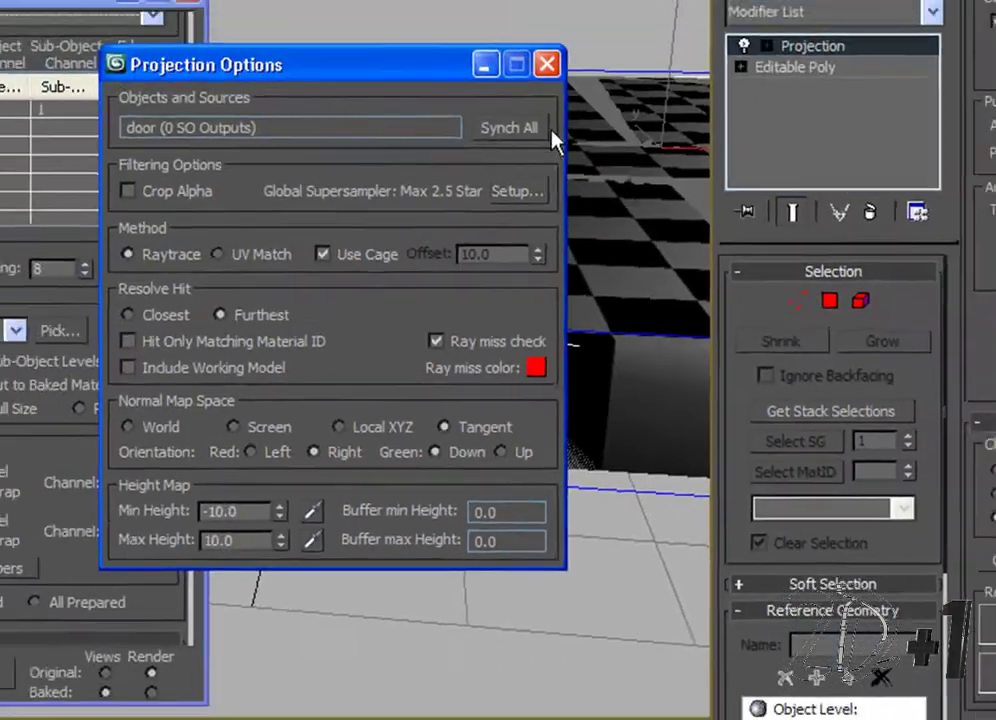
left_click(549, 64)
middle_click_drag(584, 250, 550, 330)
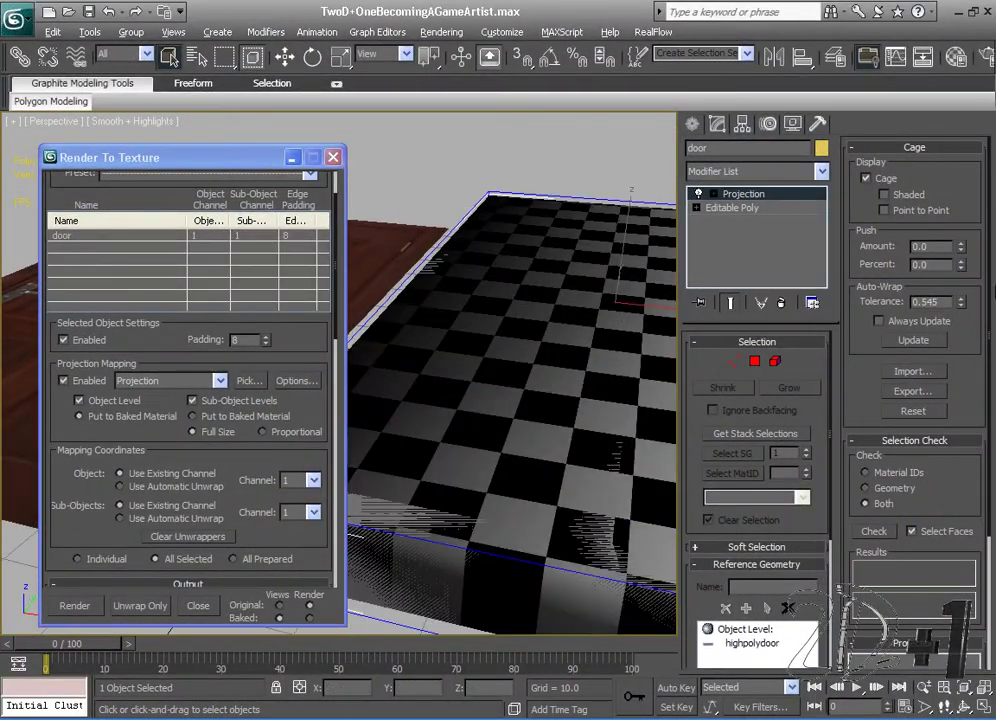
left_click_drag(988, 302, 985, 335)
scroll(826, 473, "down", 4)
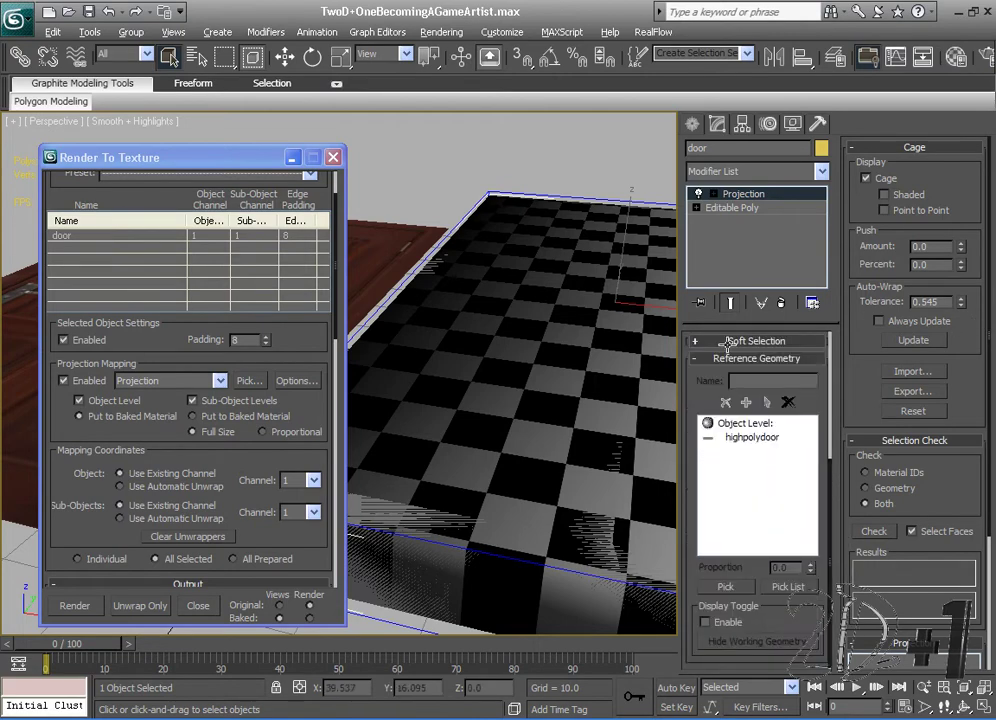
middle_click_drag(566, 268, 258, 526, "alt")
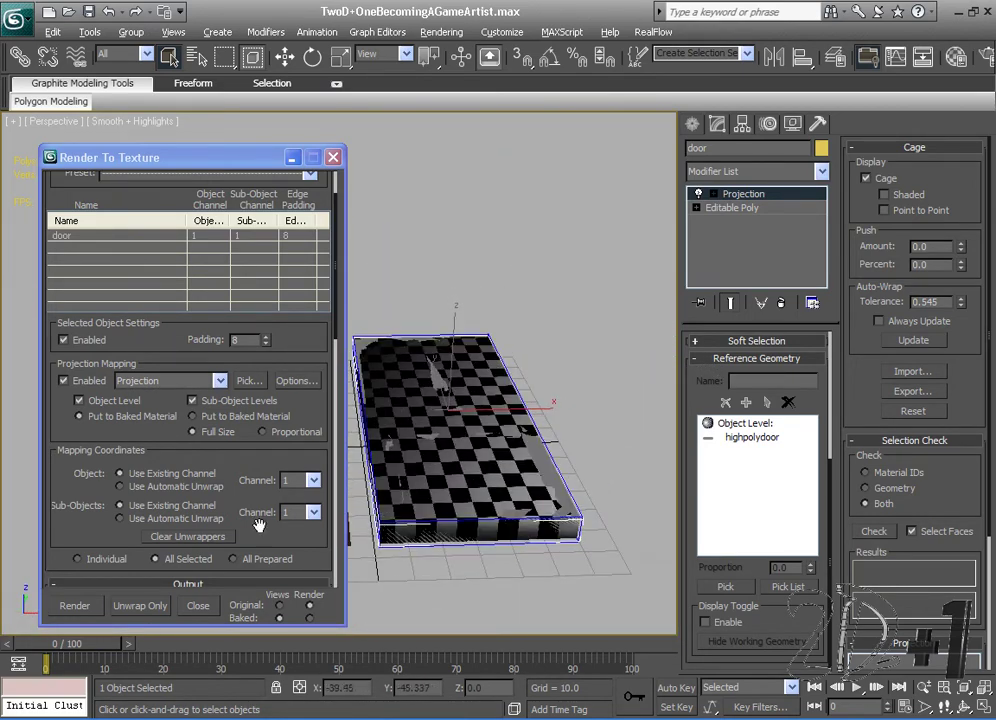
Step: Render the door's texture bake, overwriting the existing doorNormalsMap.tga, and inspect the rendered image up close
left_click(76, 606)
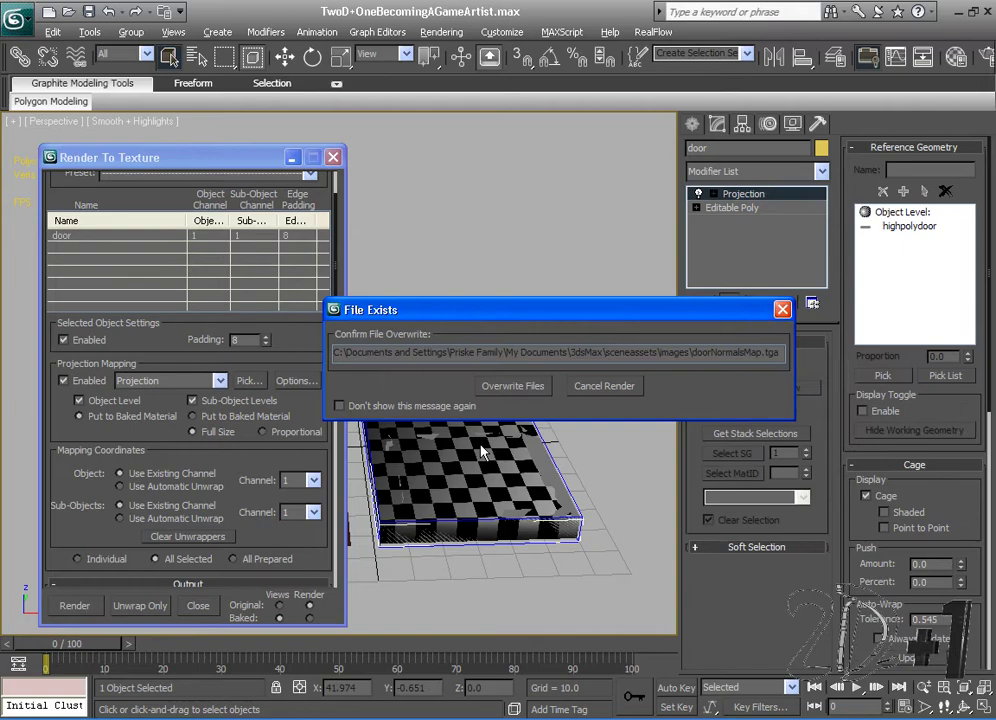
left_click(510, 386)
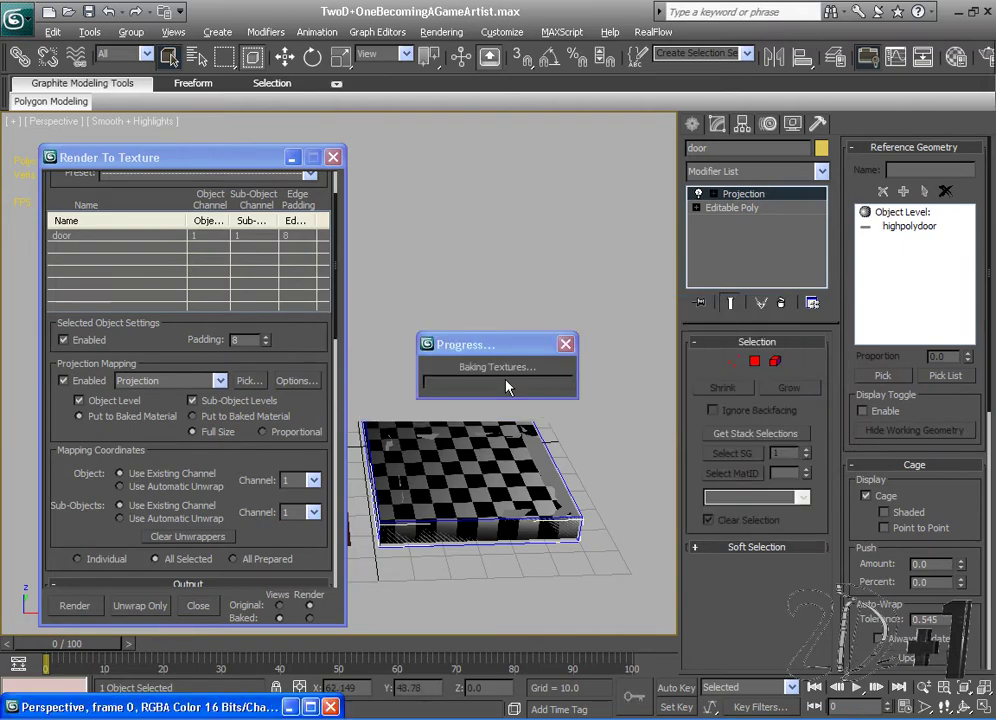
left_click(311, 707)
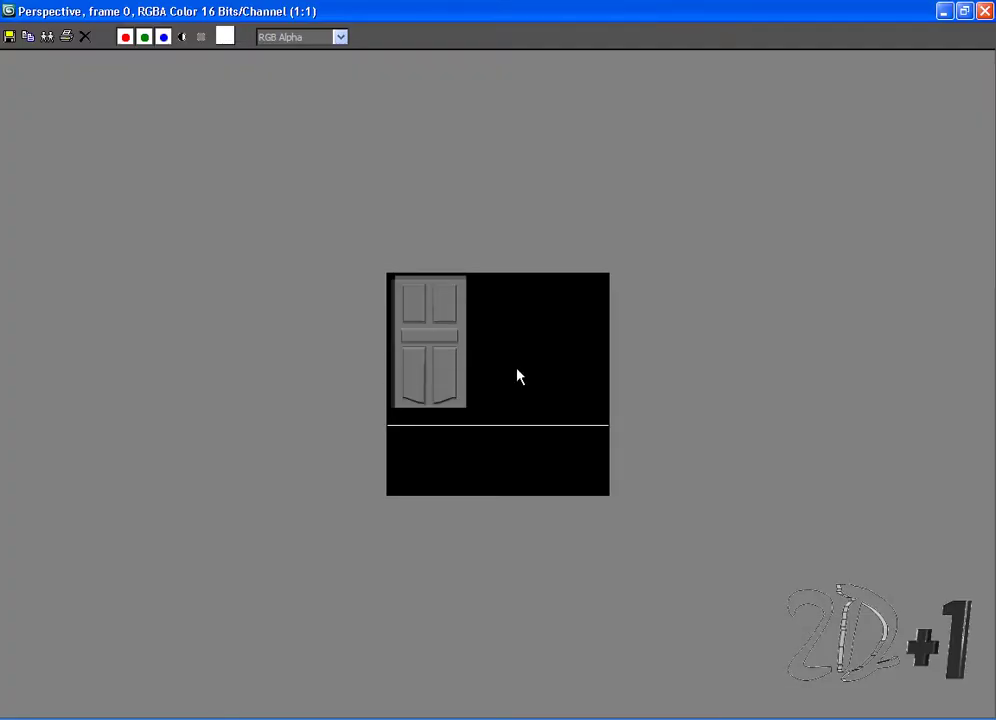
scroll(518, 376, "up", 2)
scroll(400, 374, "down", 6)
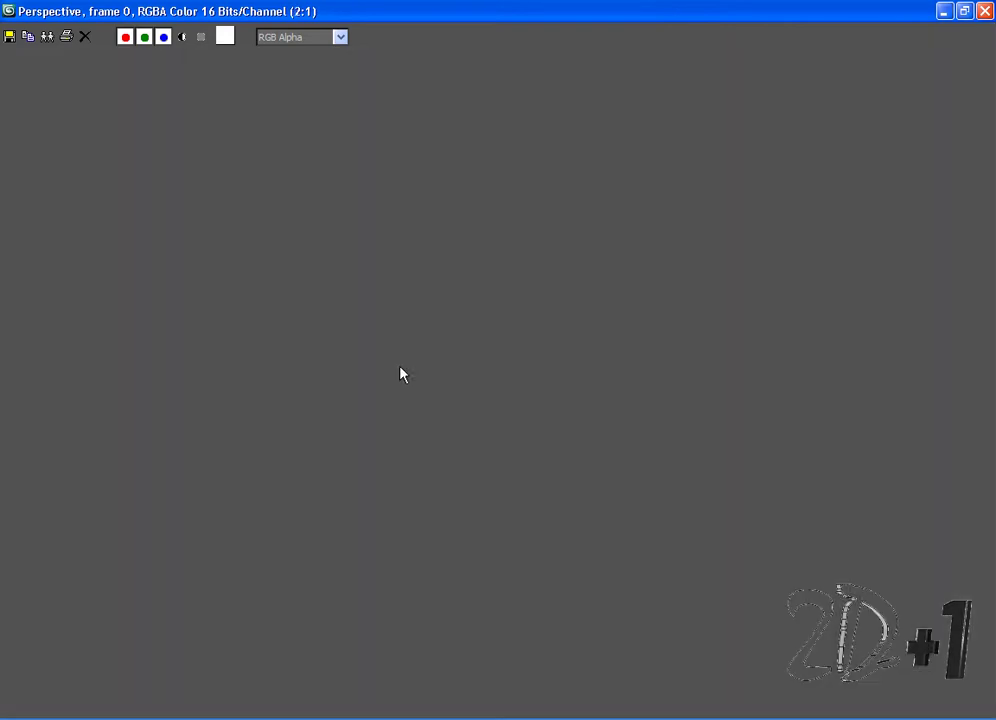
scroll(400, 374, "up", 4)
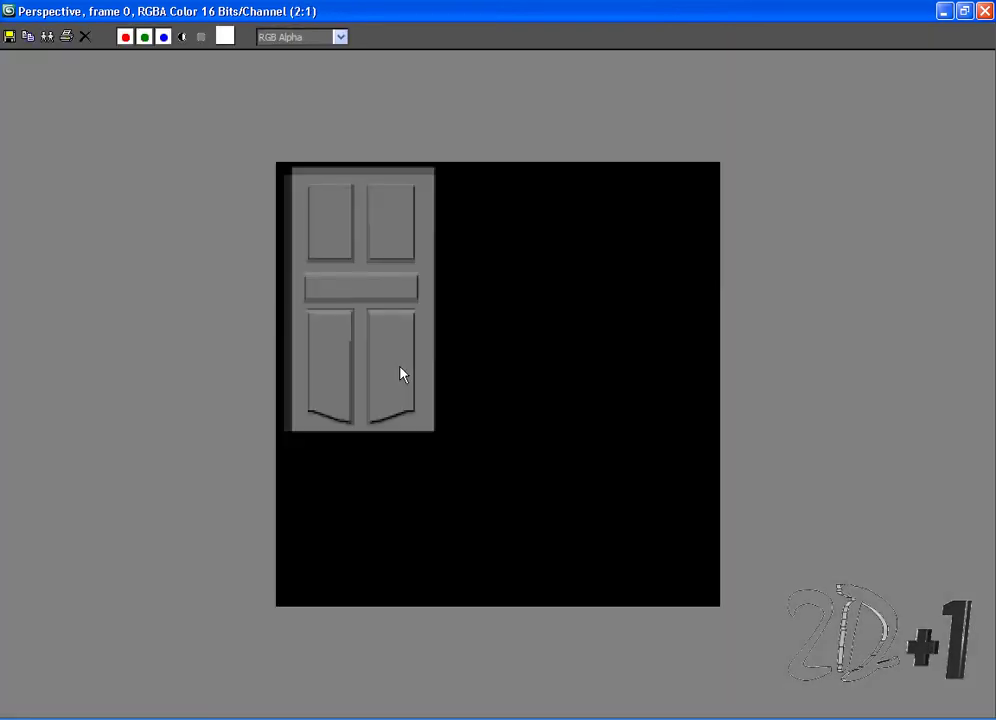
left_click(988, 12)
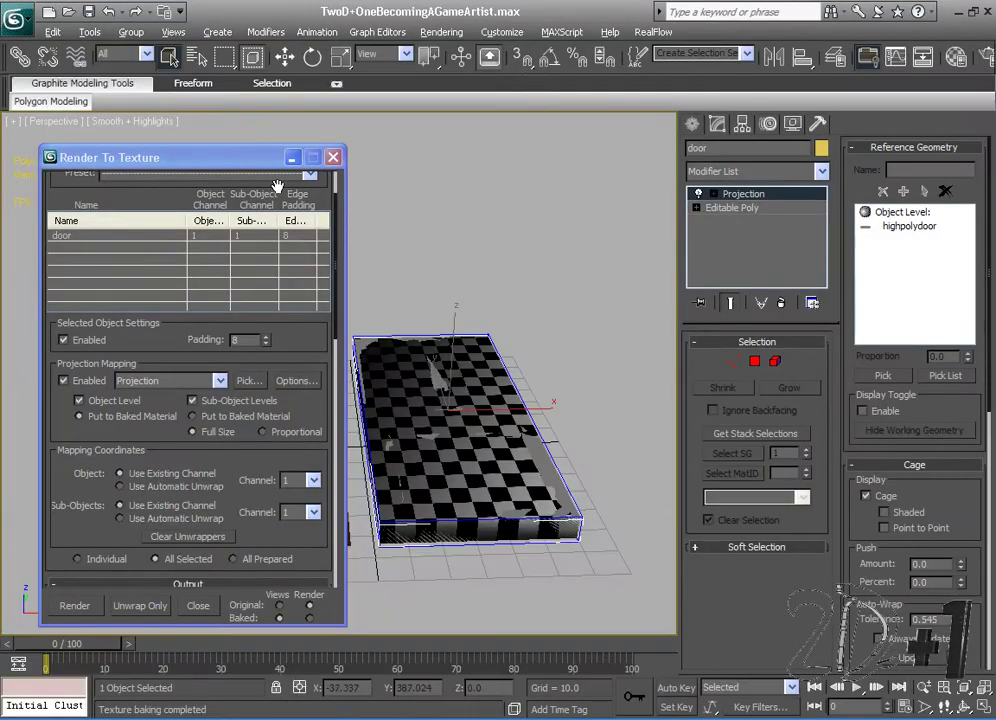
Step: Minimize Render To Texture and hide highpolydoor, the second door object and refart through the layer manager
left_click(297, 158)
middle_click_drag(511, 267, 450, 280)
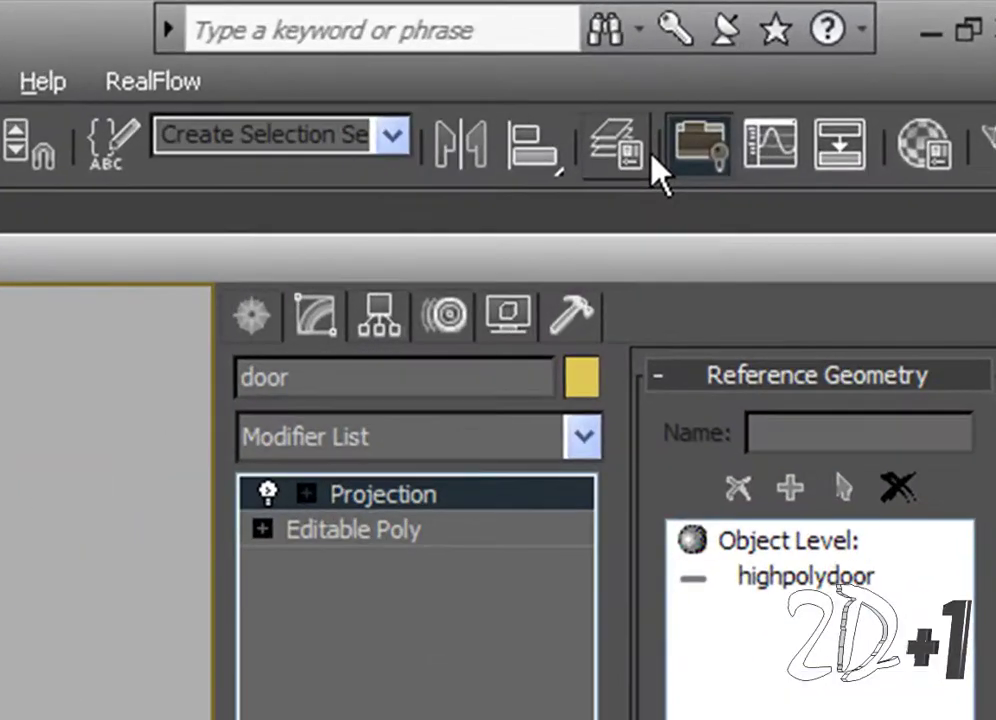
left_click(824, 69)
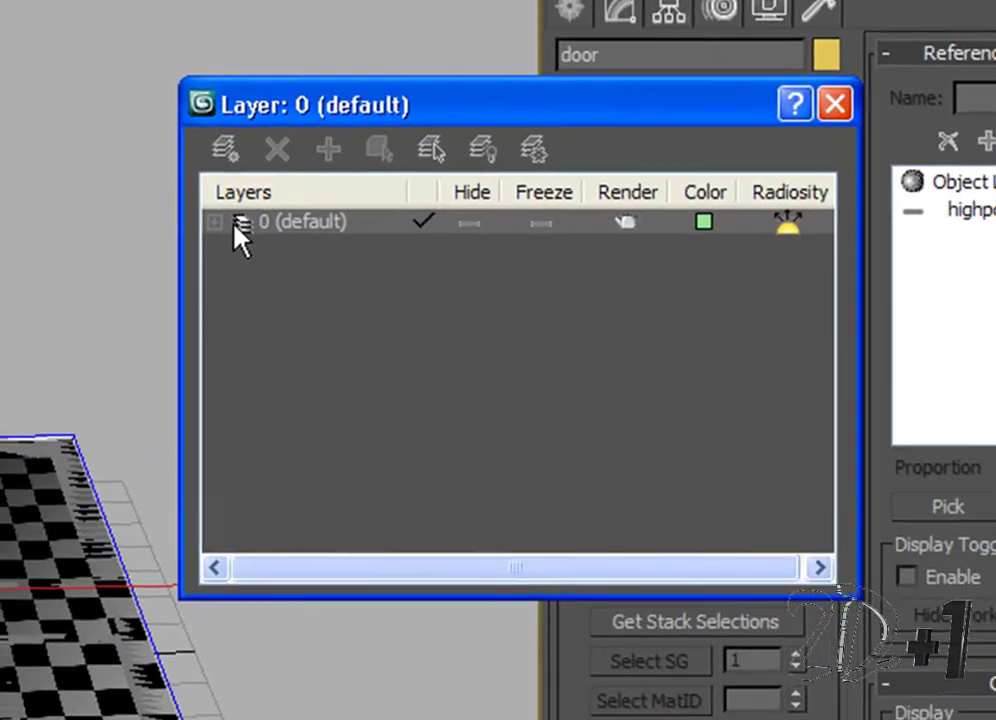
left_click(23, 390)
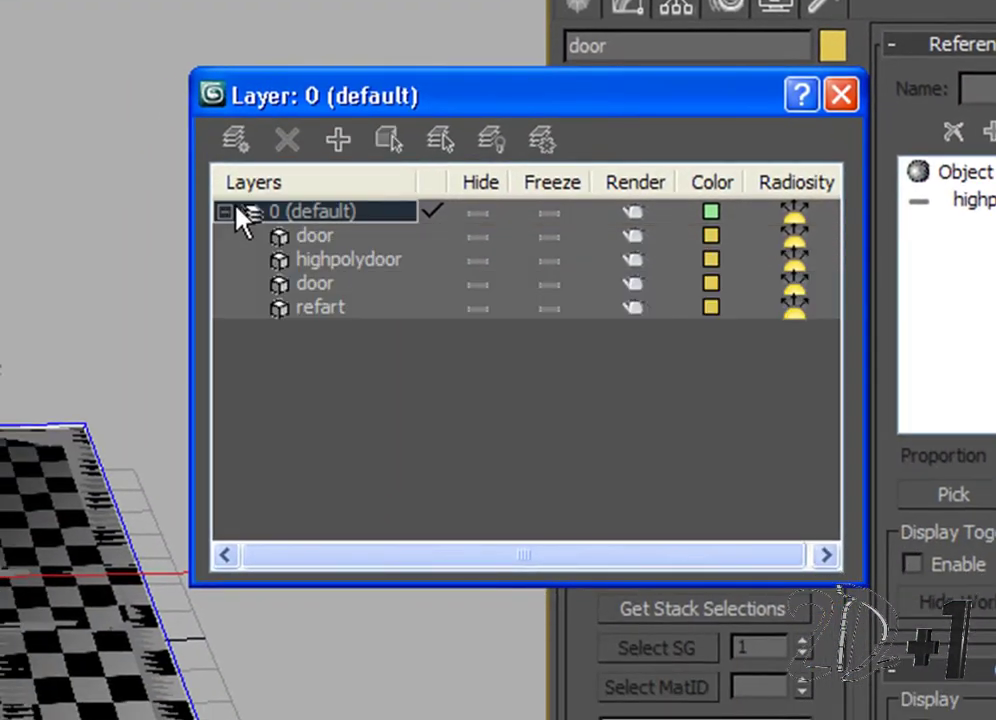
left_click(481, 262)
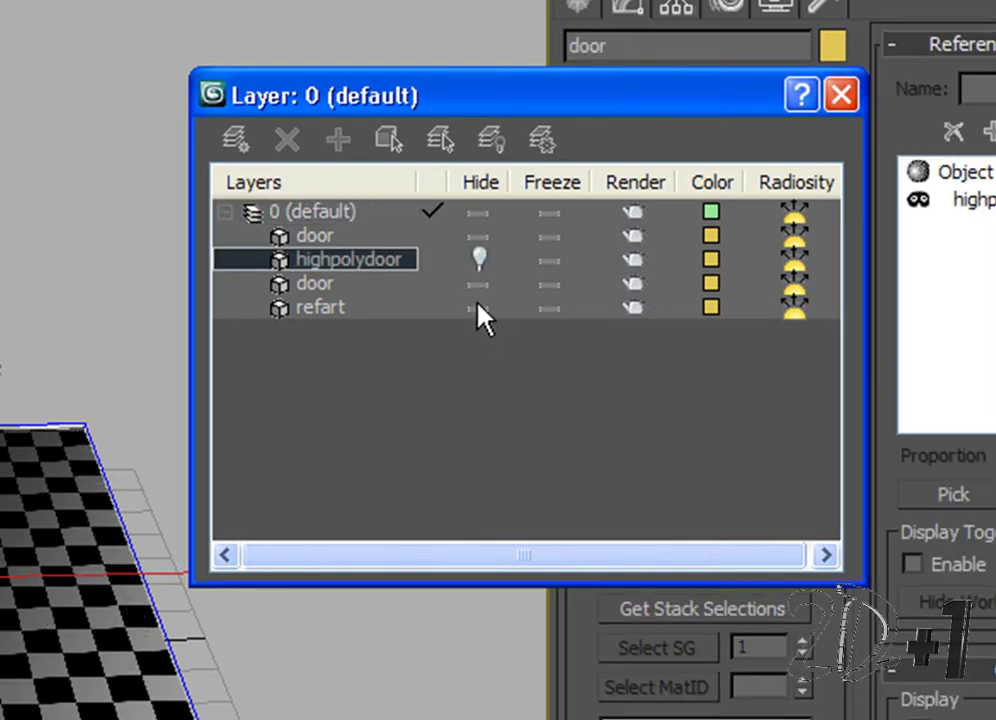
left_click(480, 309)
left_click(478, 286)
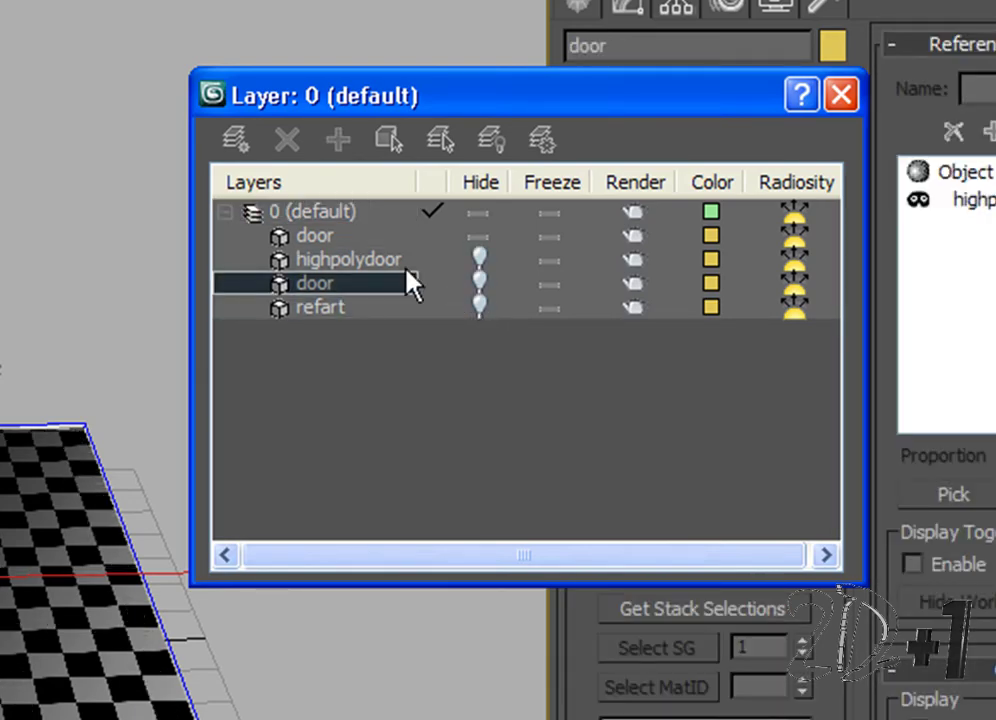
left_click(841, 95)
Step: Delete the Projection modifier from the low-poly door's stack
middle_click_drag(105, 450, 67, 396)
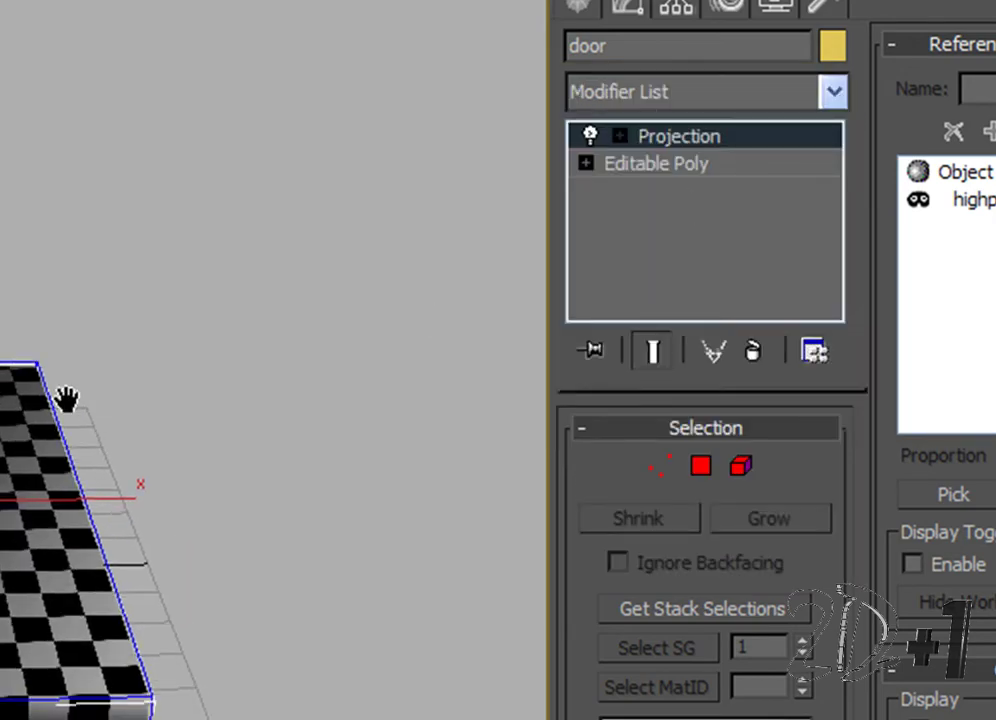
right_click(693, 135)
left_click(735, 176)
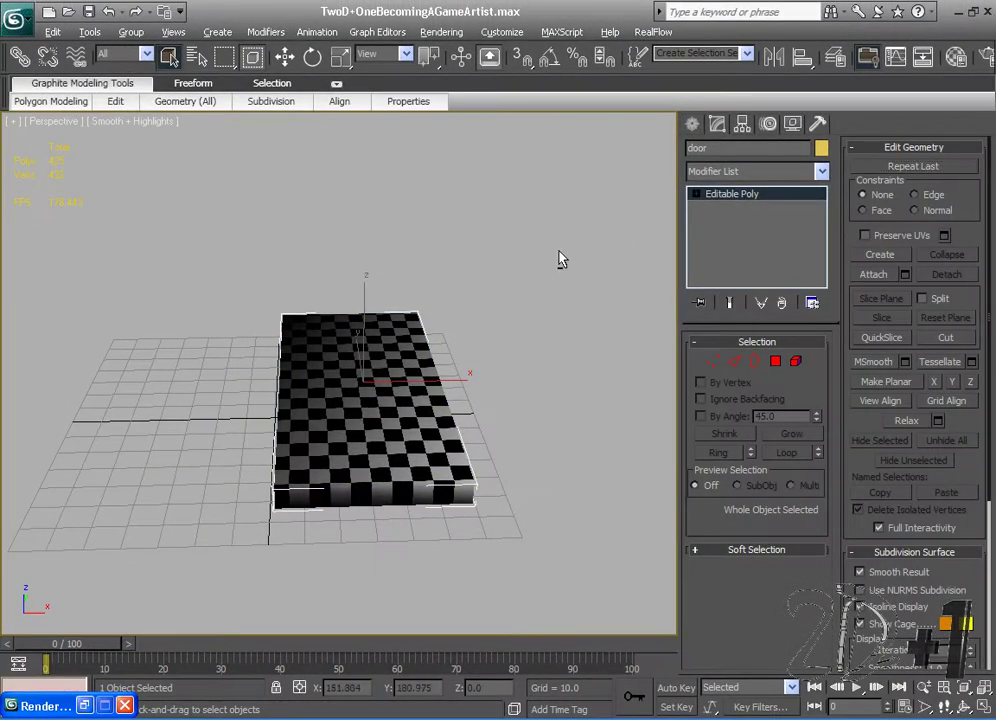
Step: In the second material slot, 02 - Default, enable the Bump map and set its amount to 103
middle_click_drag(560, 259, 478, 300, "alt")
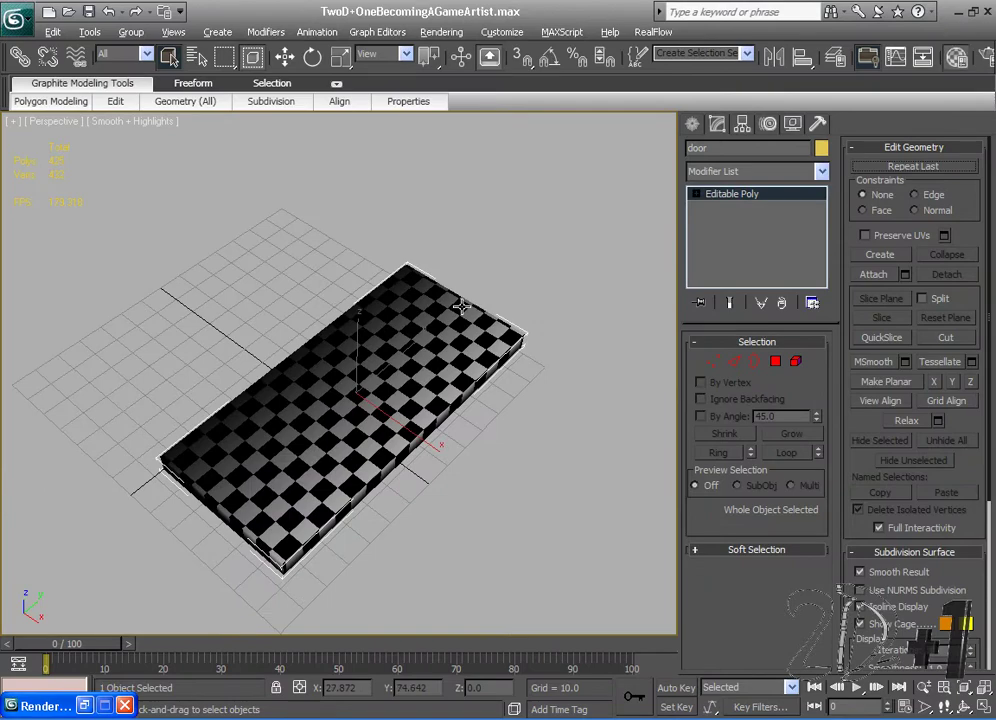
key("m")
left_click(768, 130)
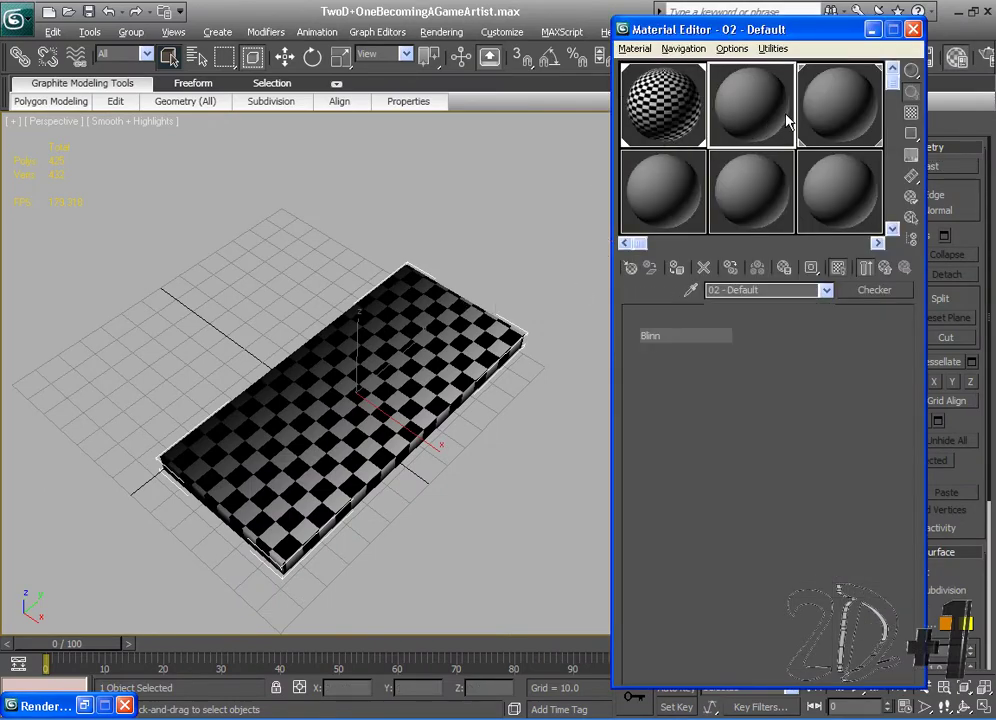
left_click_drag(912, 454, 912, 346)
left_click(672, 537)
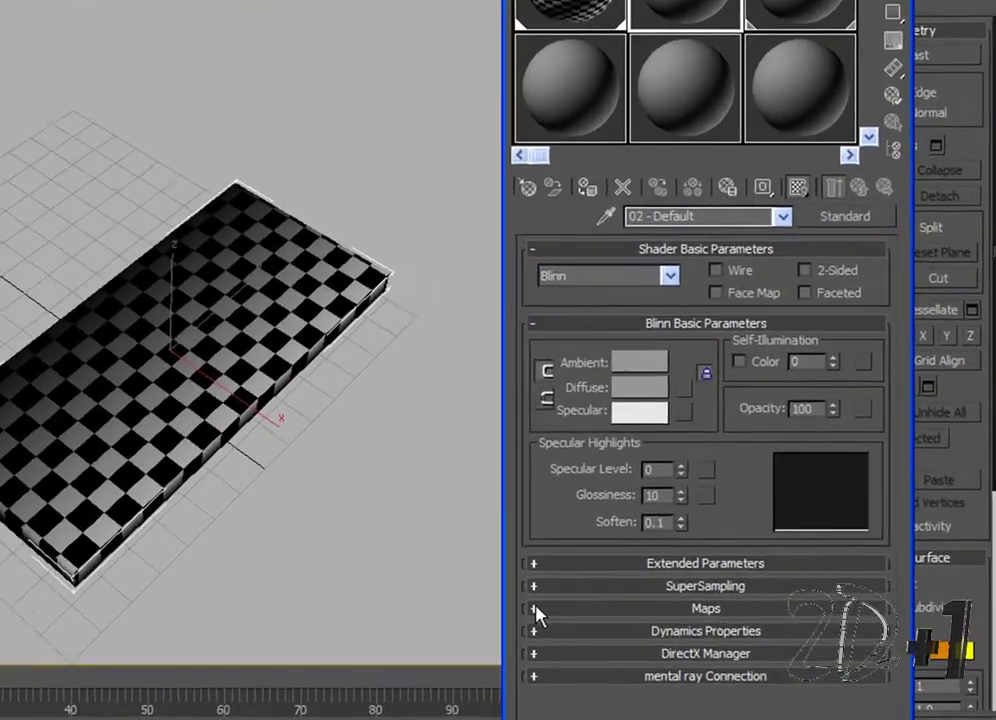
left_click(636, 591)
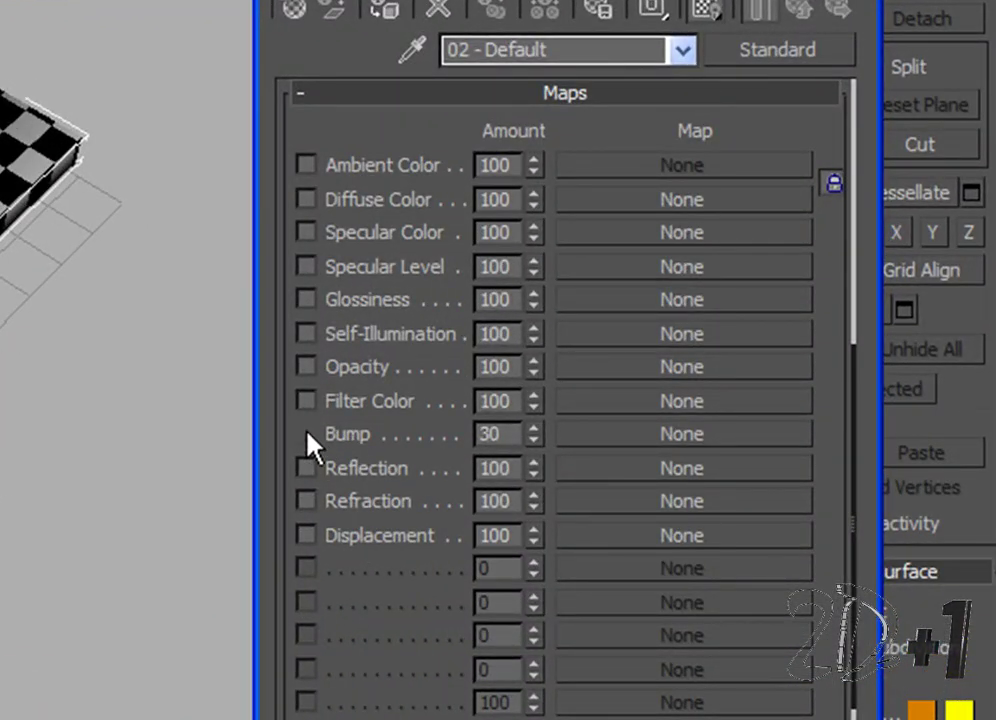
left_click(306, 434)
left_click_drag(535, 437, 529, 298)
Step: Assign a Normal Bump map to the material's Bump channel and load the bitmap doorNormalsMap.tga as its Normal map
left_click(697, 453)
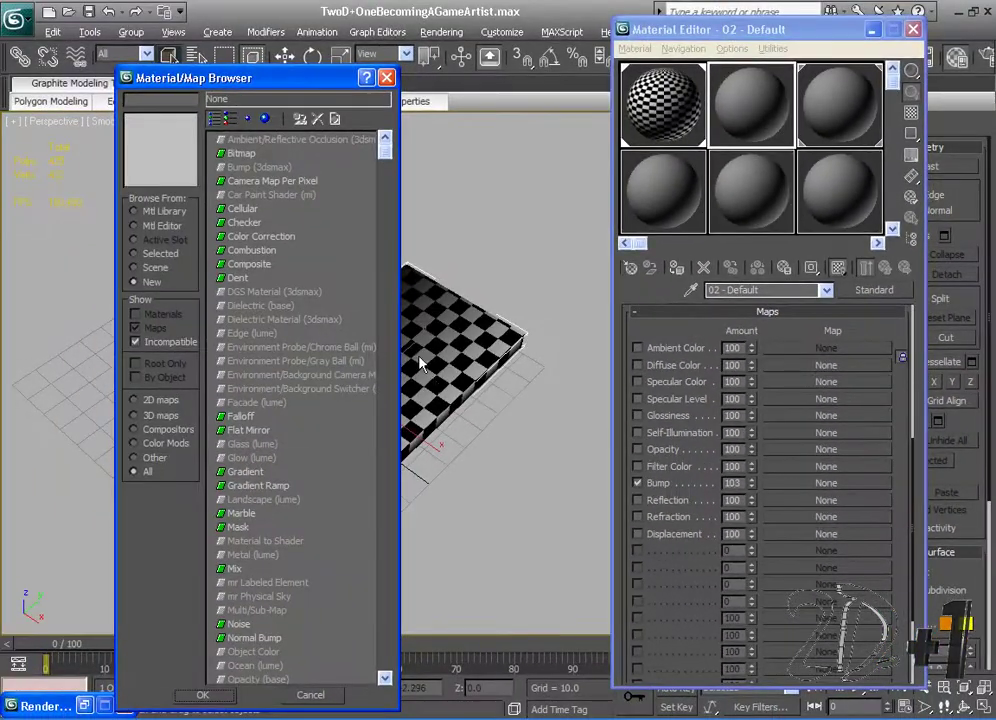
double_click(254, 637)
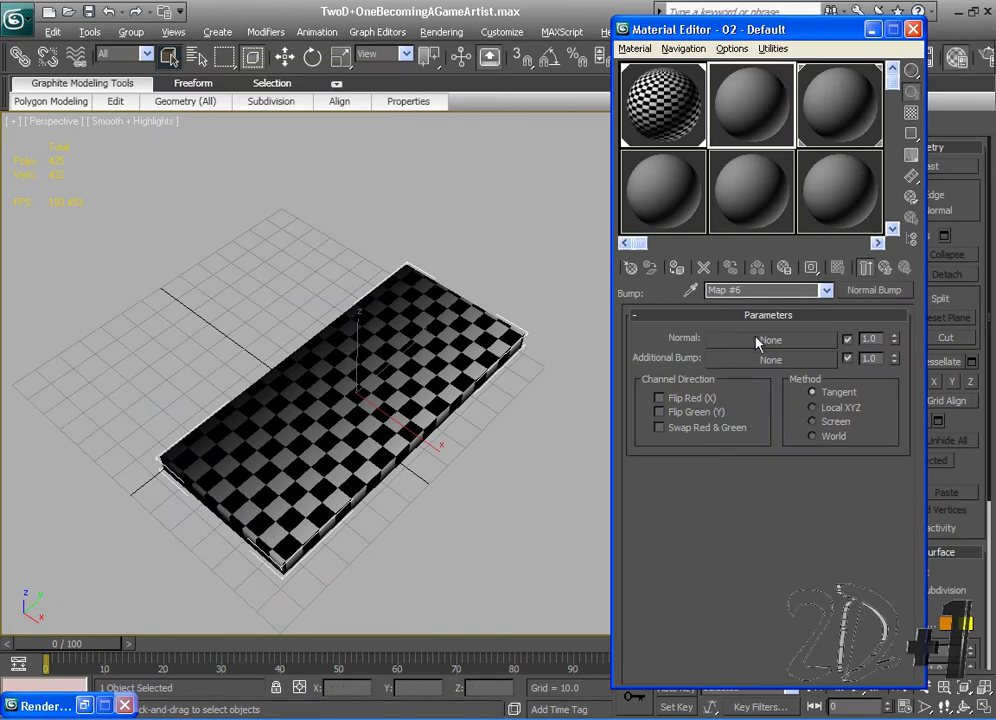
left_click(760, 340)
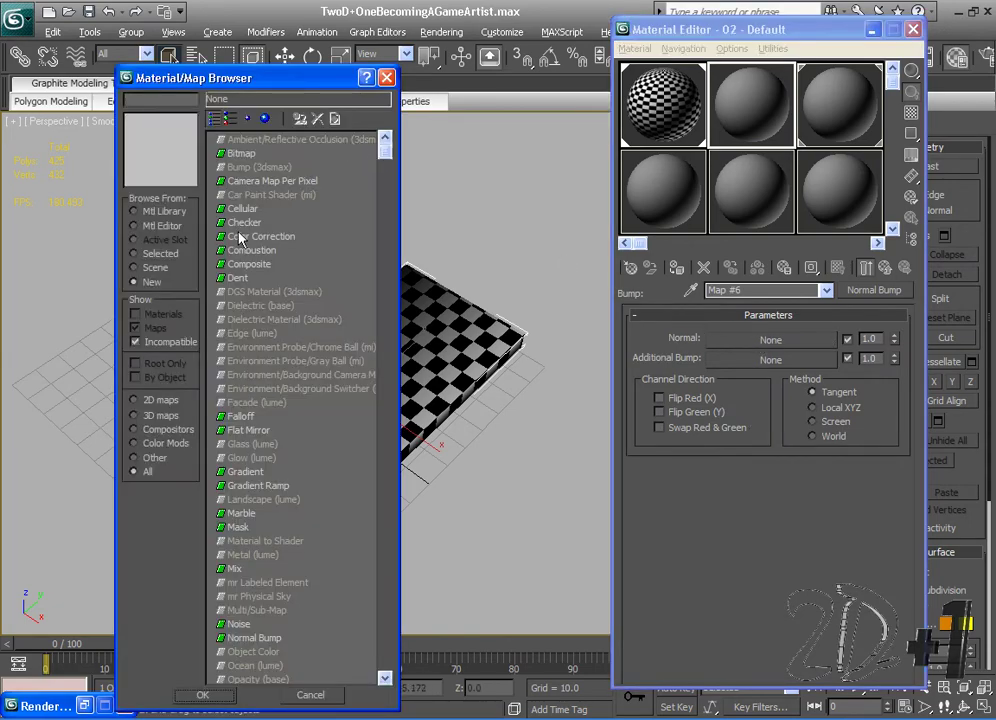
left_click(244, 154)
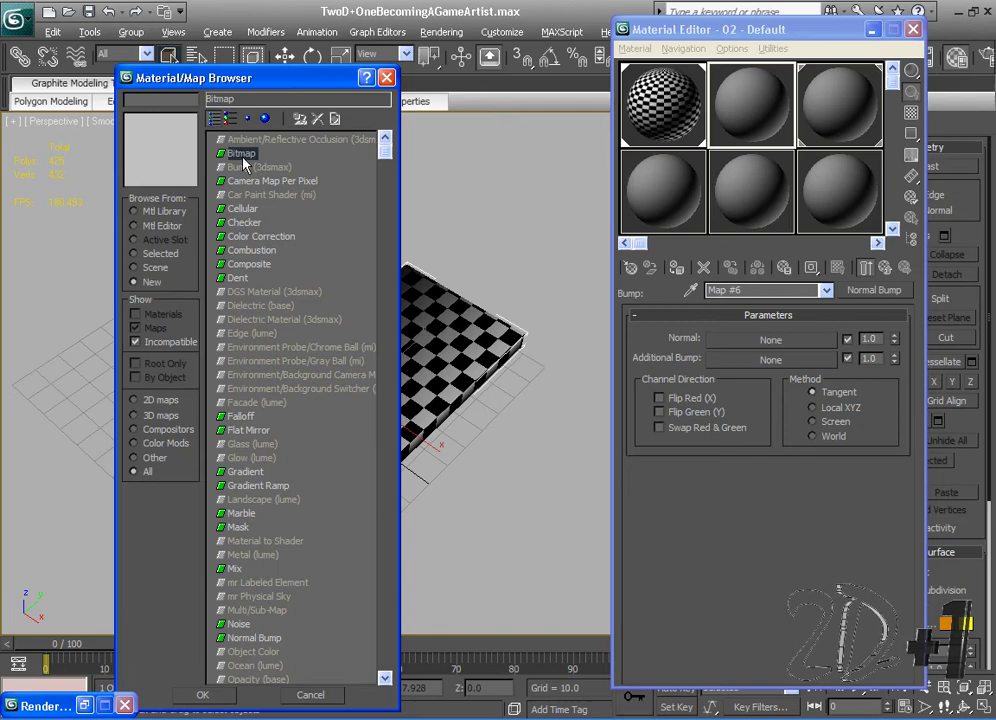
double_click(244, 158)
left_click(79, 93)
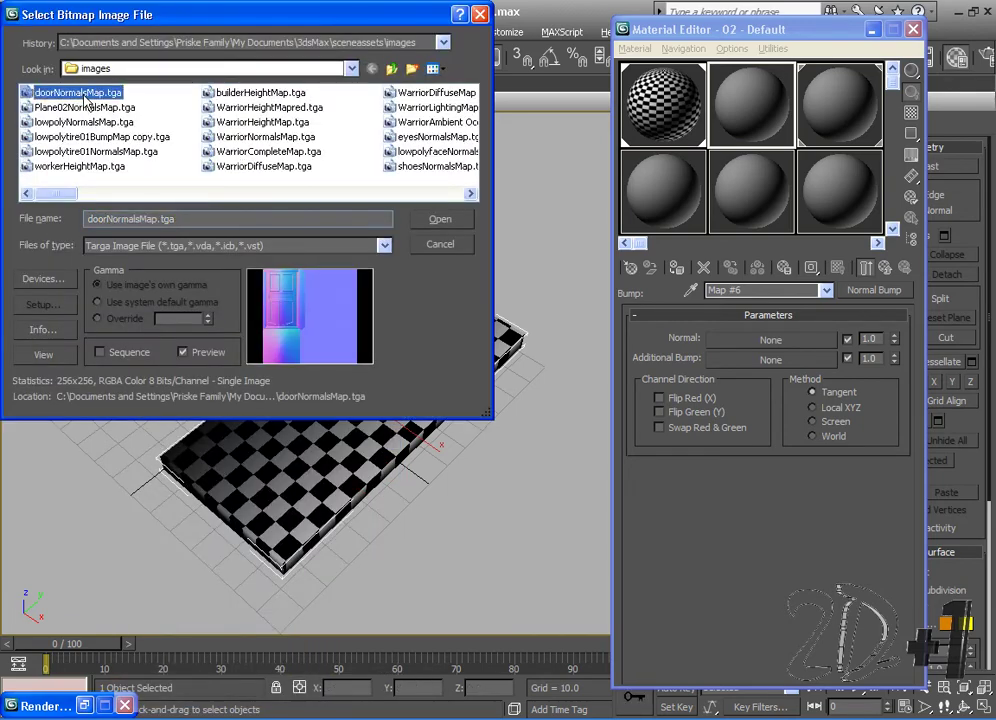
double_click(86, 98)
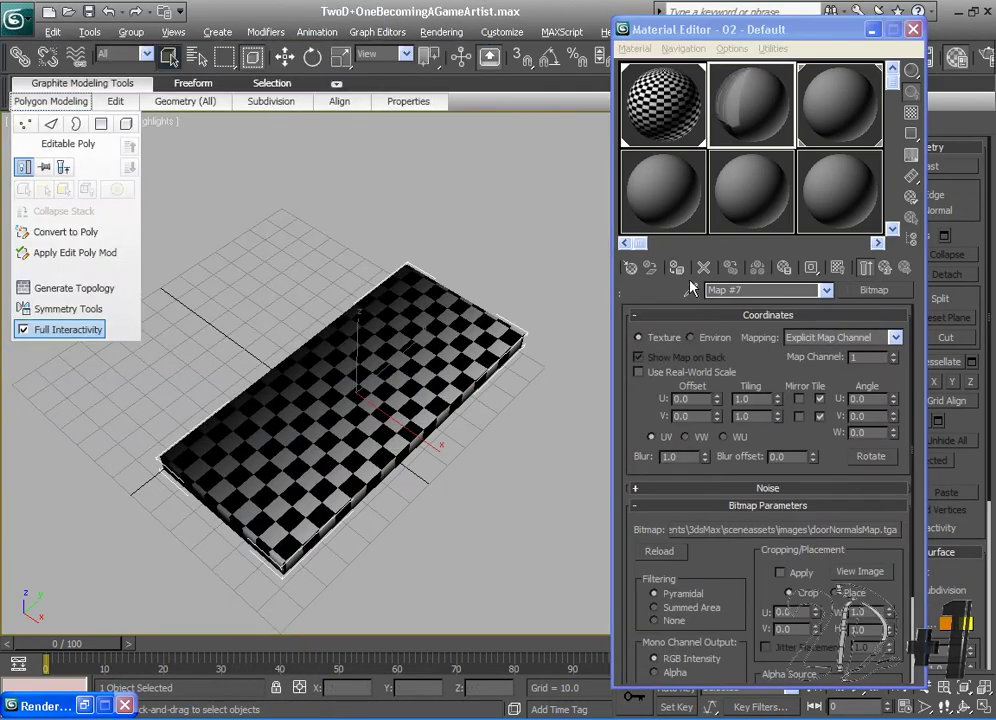
Step: Assign the material to the low-poly door with its normal map shown in the viewport, deselect the door and minimize the Material Editor
left_click(676, 268)
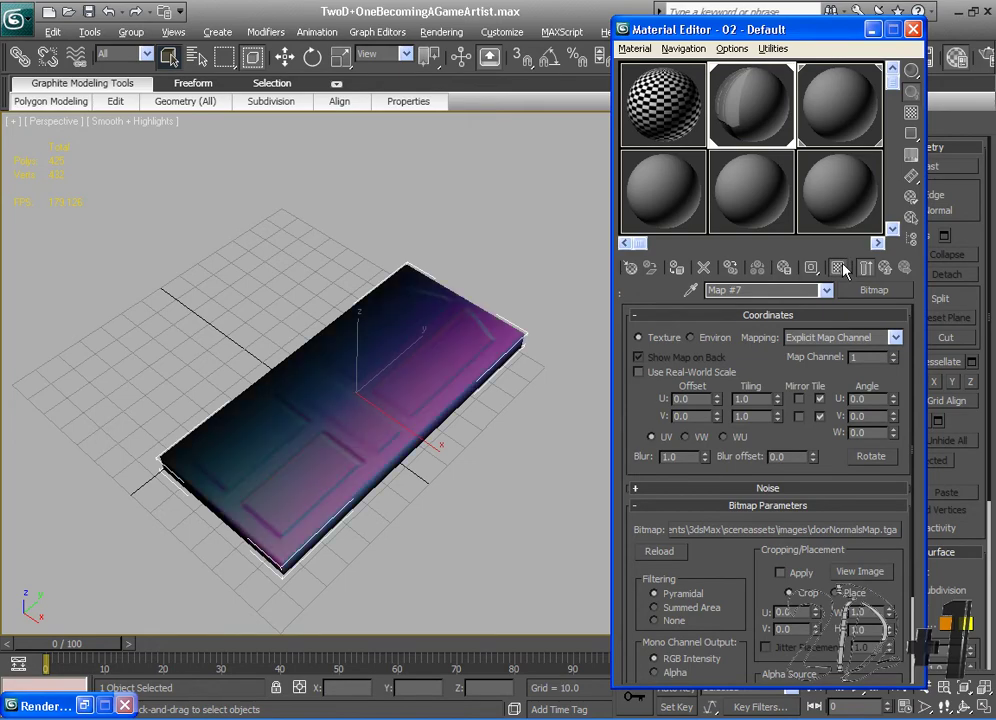
left_click(522, 267)
middle_click_drag(445, 413, 548, 390, "alt")
left_click(871, 30)
left_click_drag(895, 340, 898, 340)
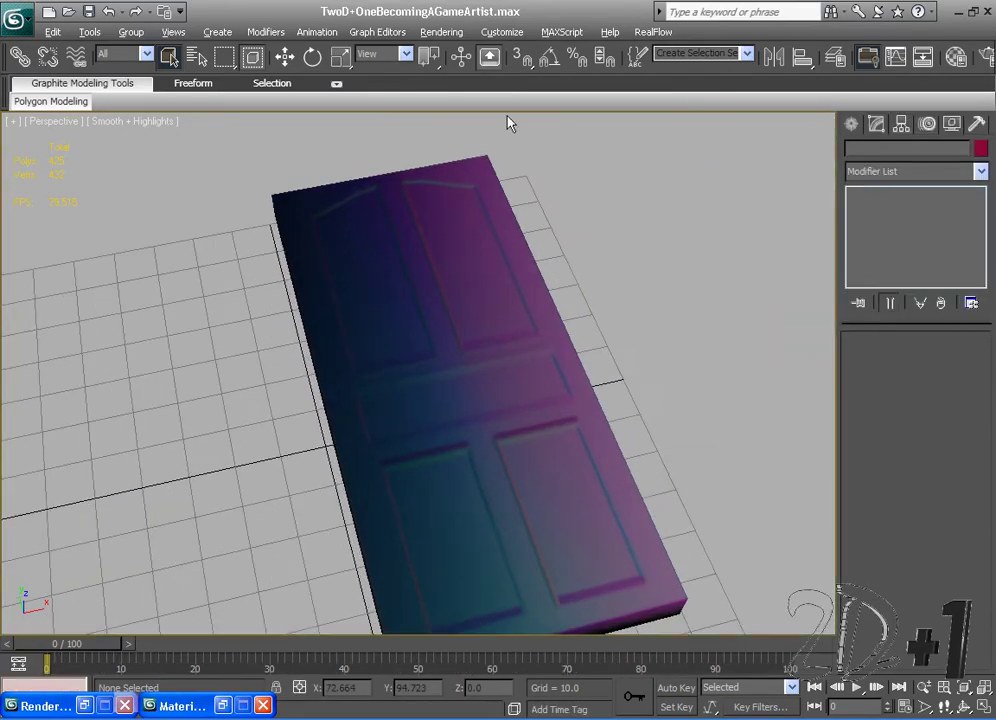
Step: Render the Perspective view with the whole door in frame and maximize the rendered frame window to inspect the panel detail
scroll(428, 116, "down", 3)
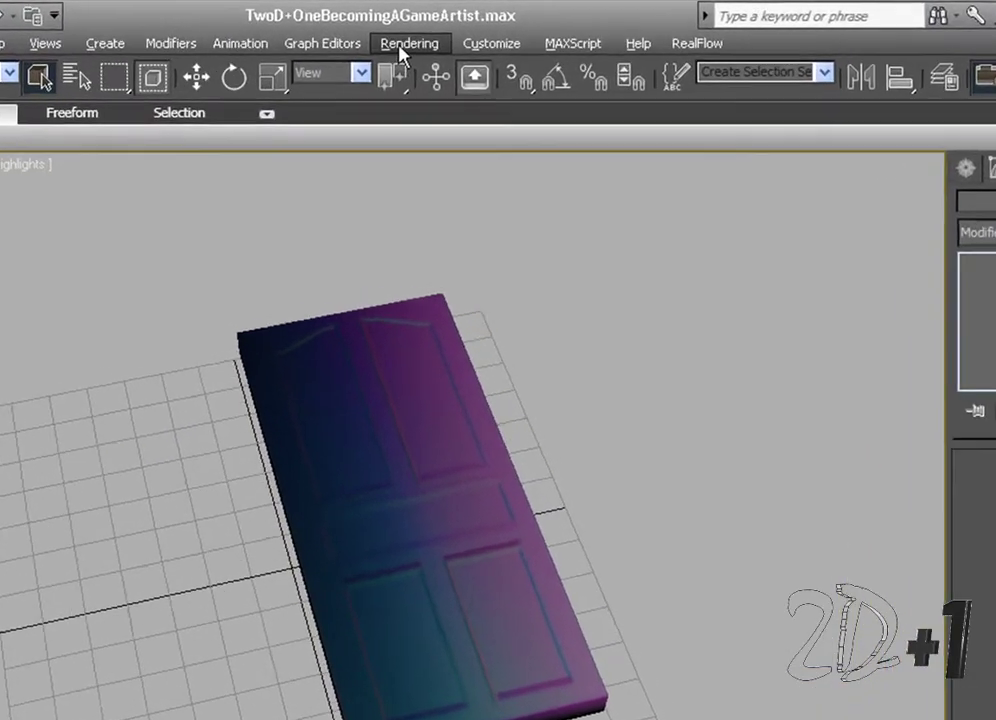
left_click(441, 32)
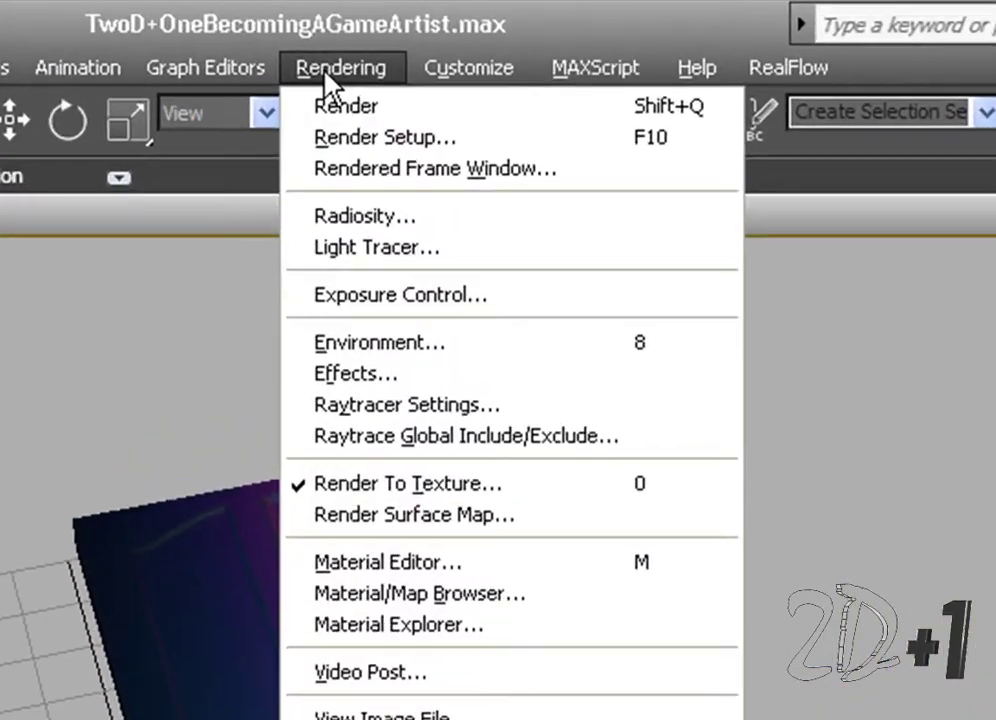
left_click(351, 106)
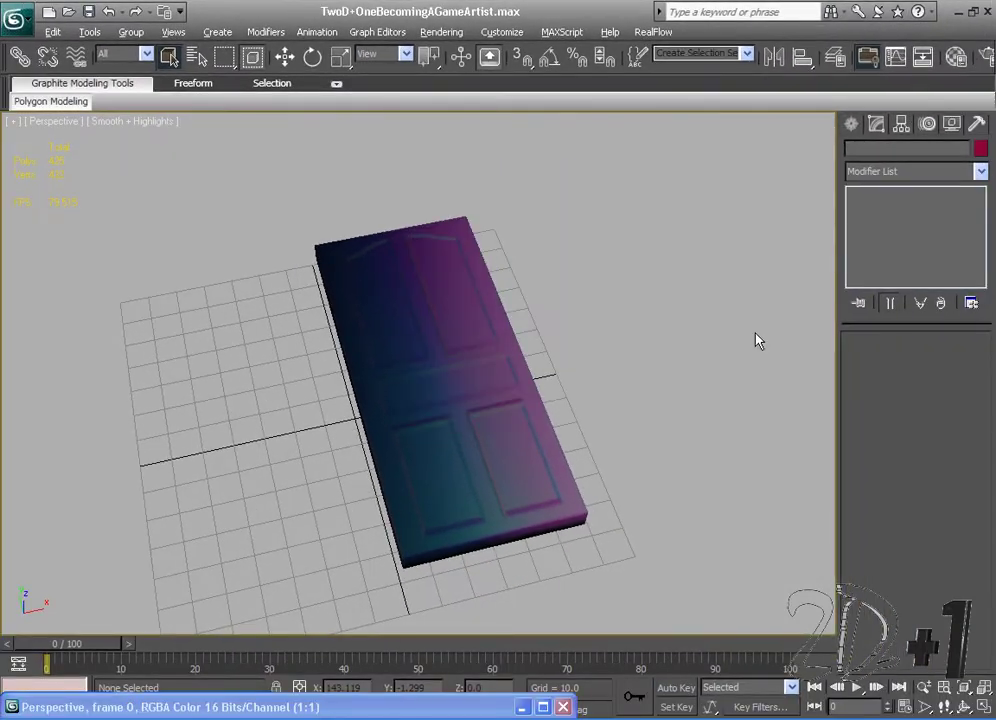
left_click(543, 707)
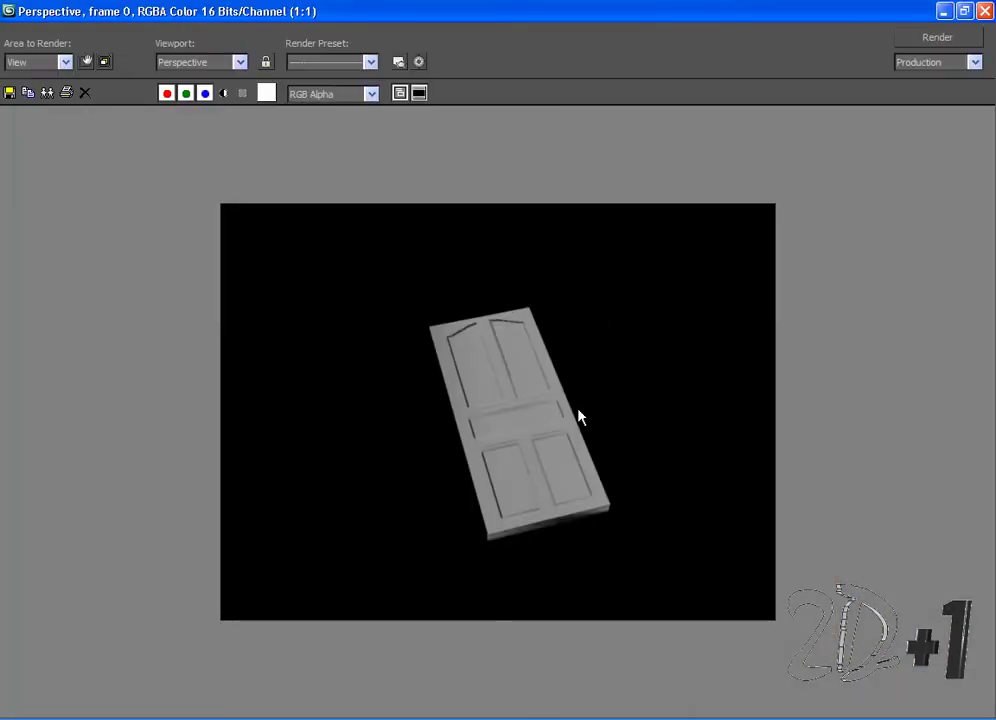